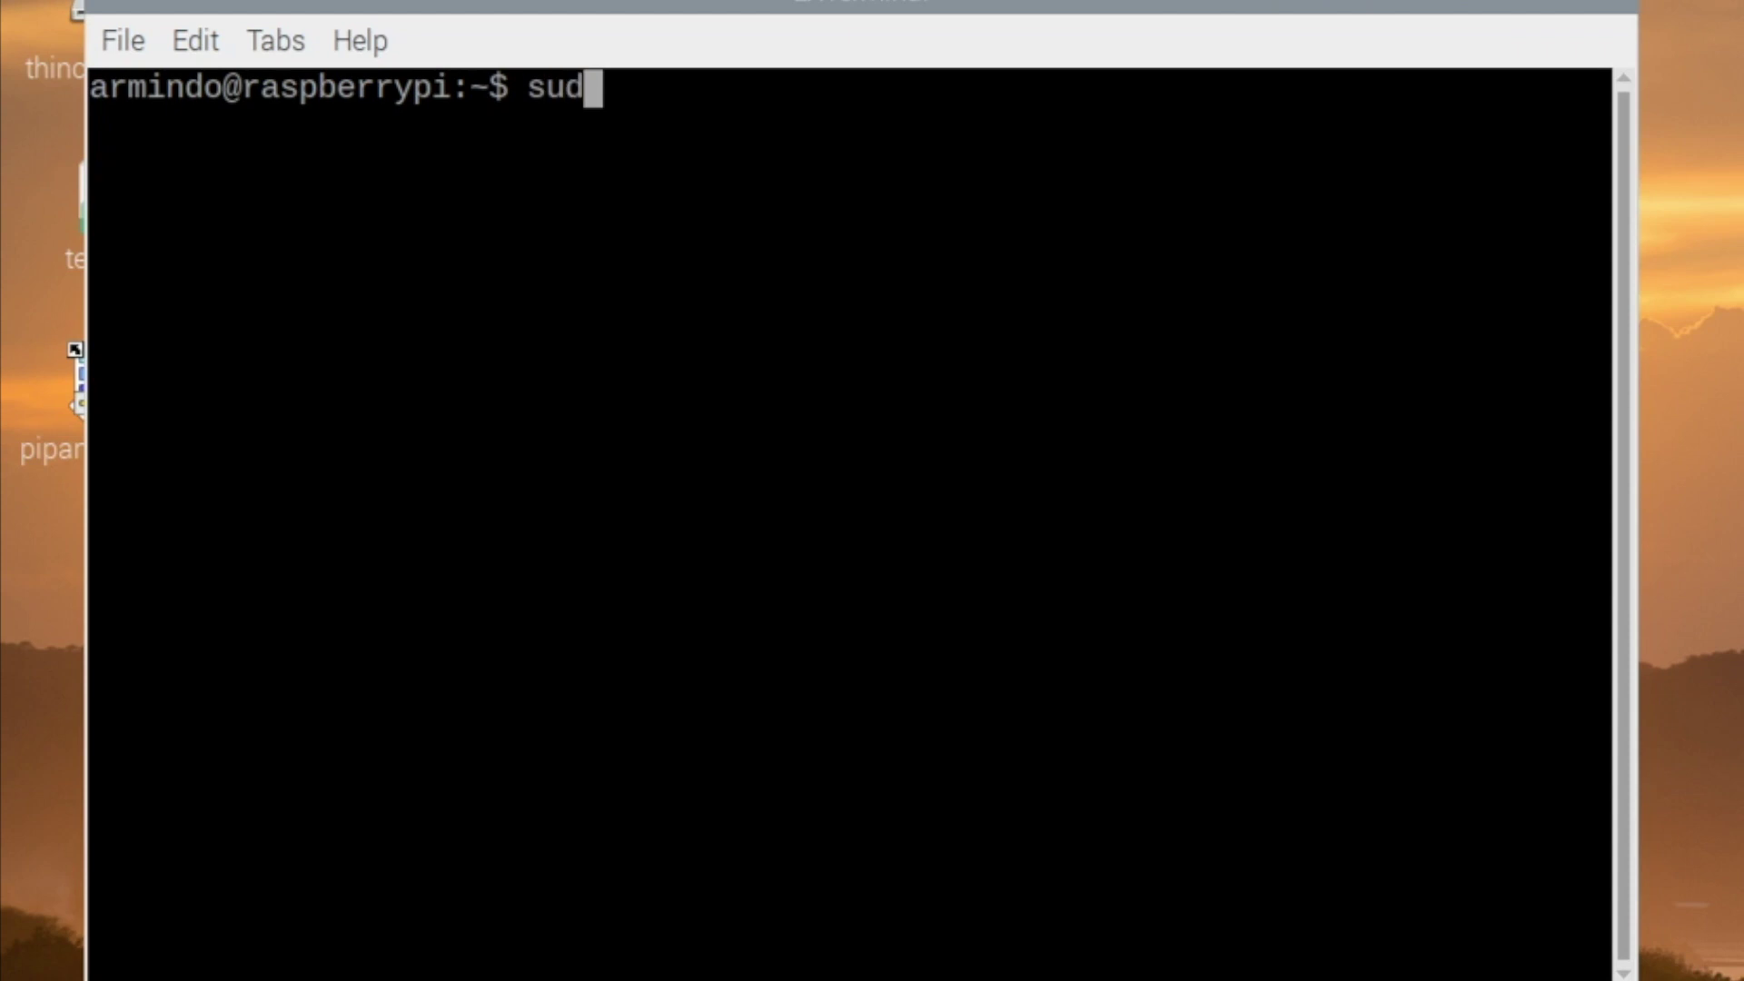
Run sudo apt update, then sudo apt full-upgrade to upgrade all installed packages.
{"action": "type", "text": "ap"}
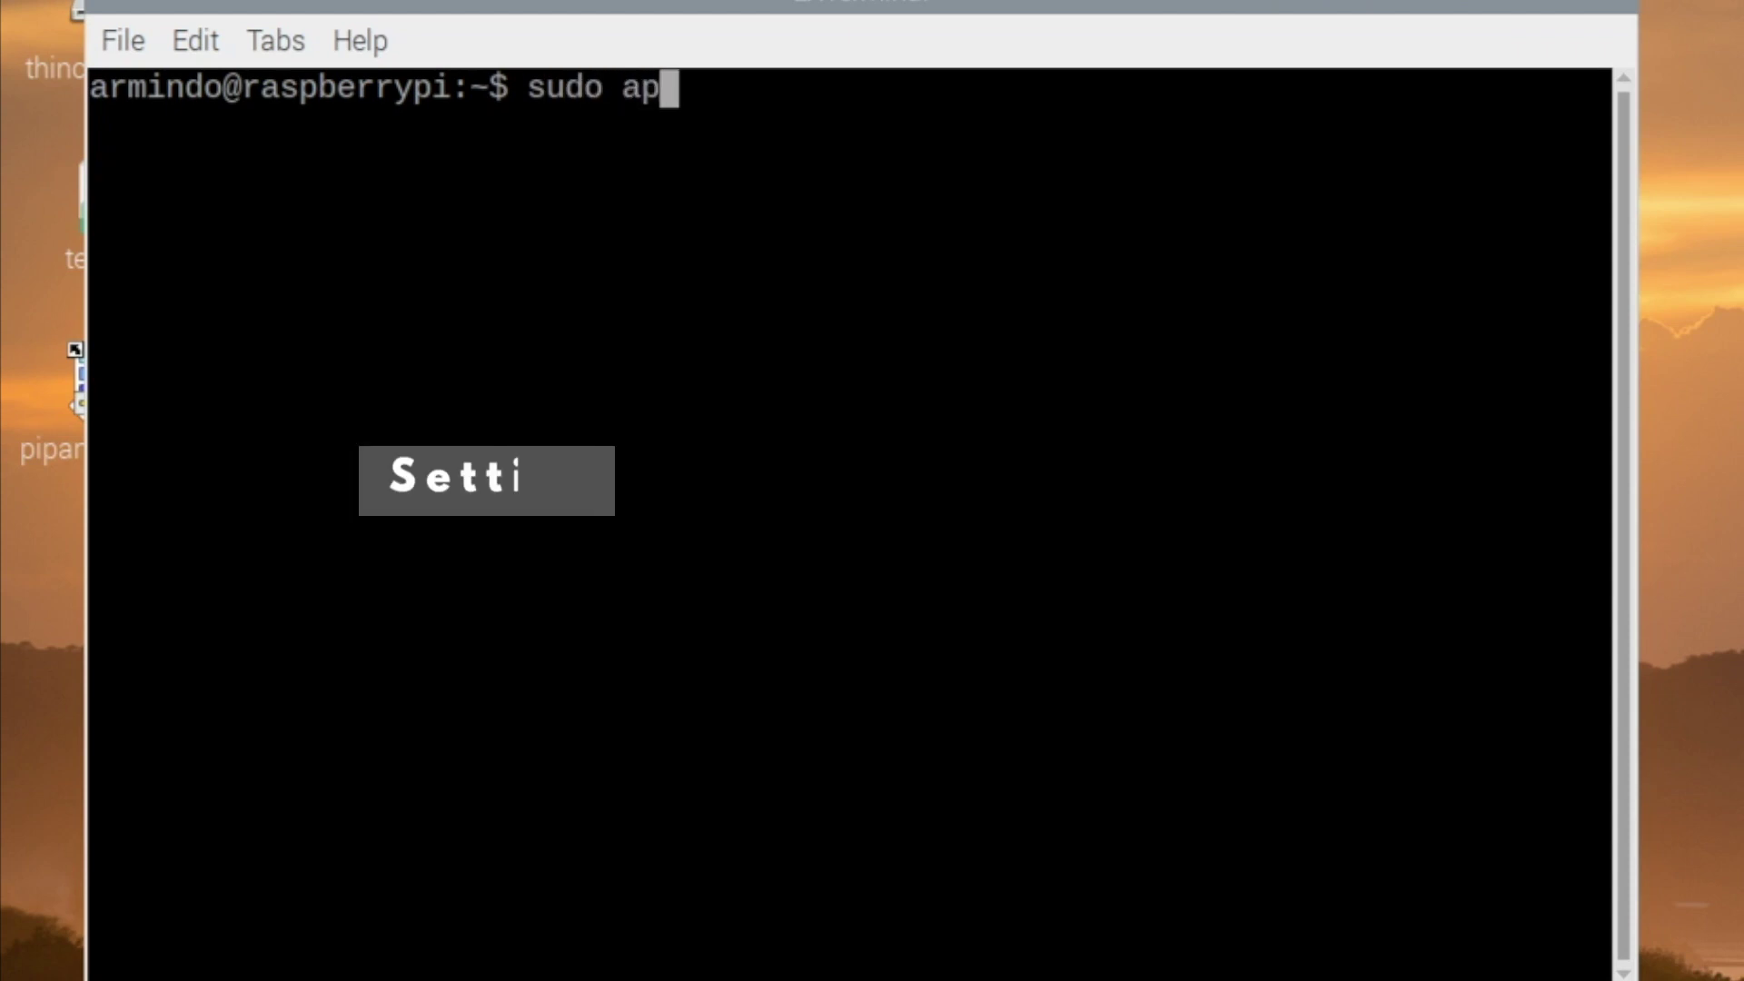
{"action": "type", "text": "t u"}
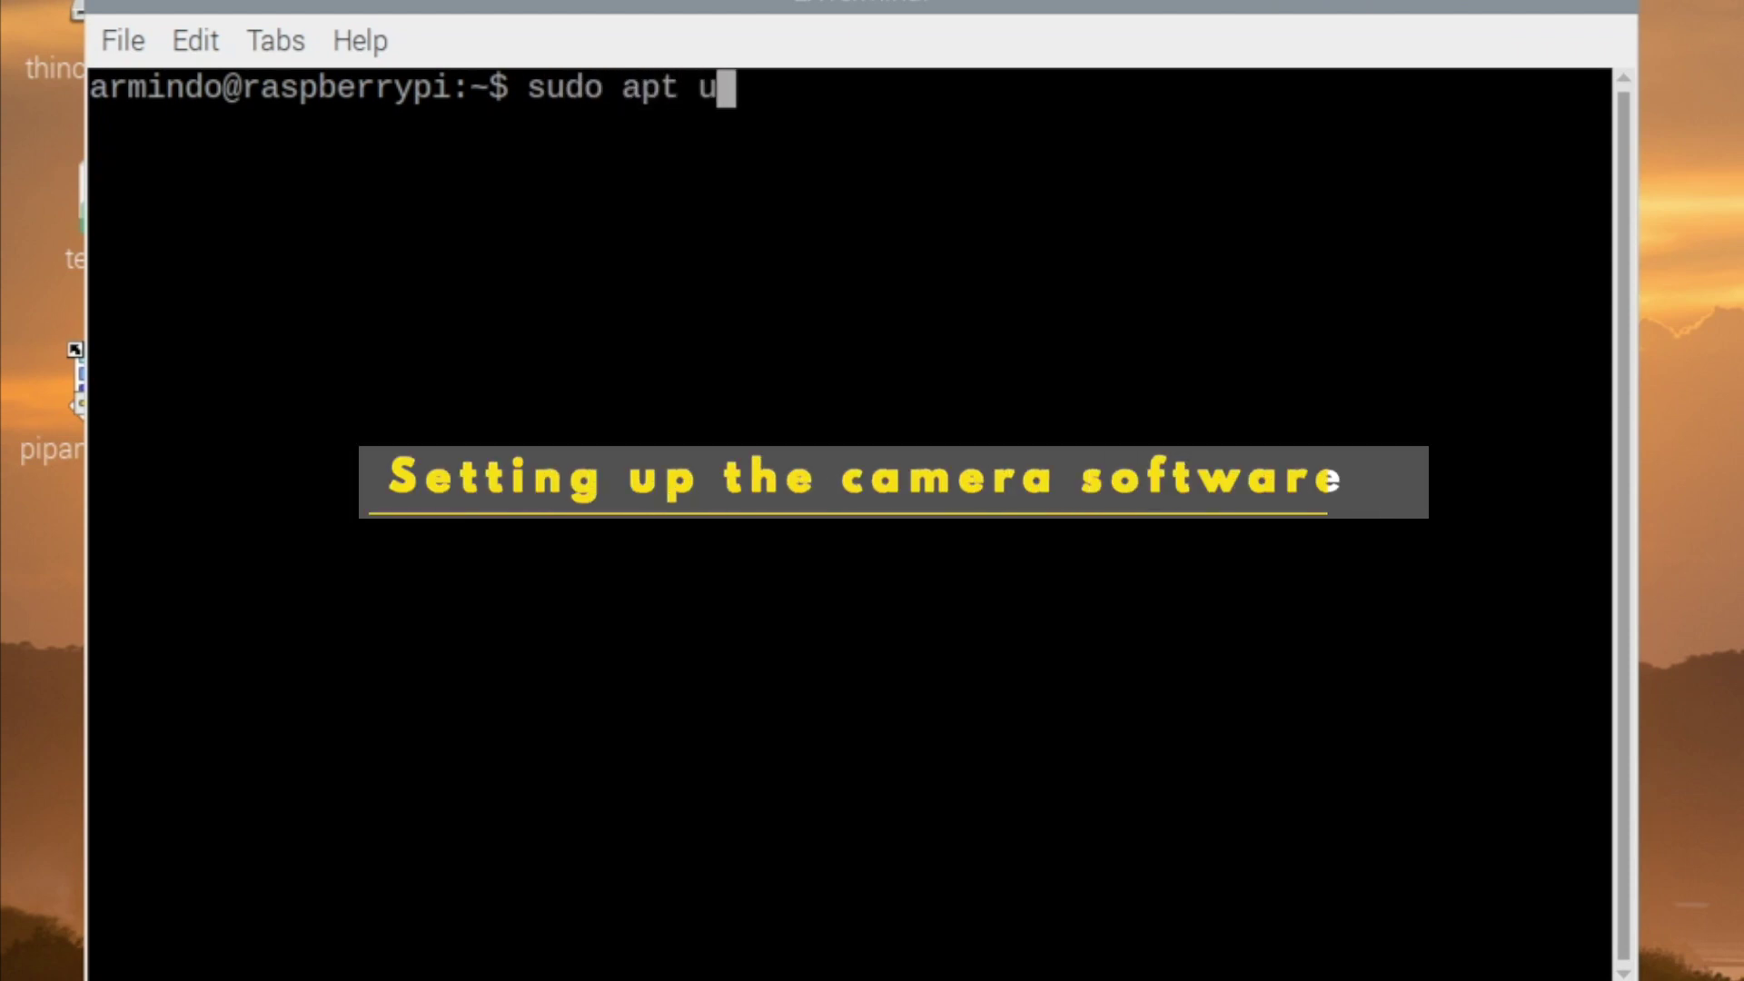
{"action": "type", "text": "pdate"}
{"action": "key", "text": "Return"}
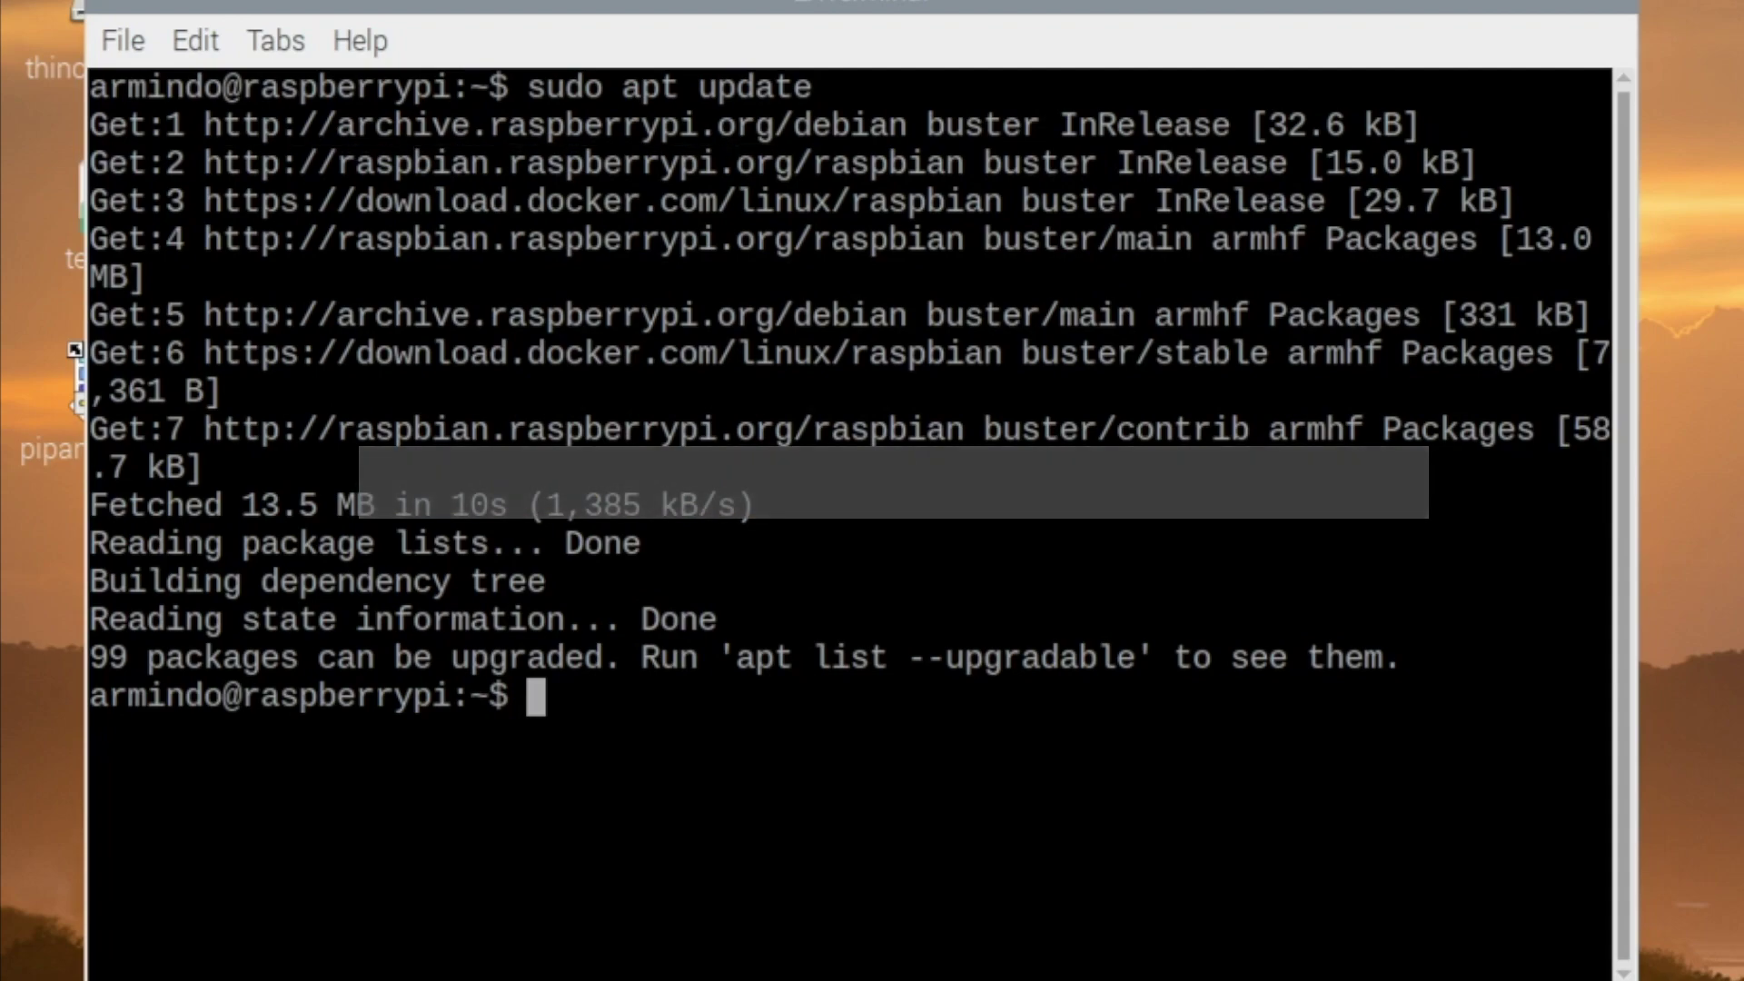
{"action": "type", "text": "sud"}
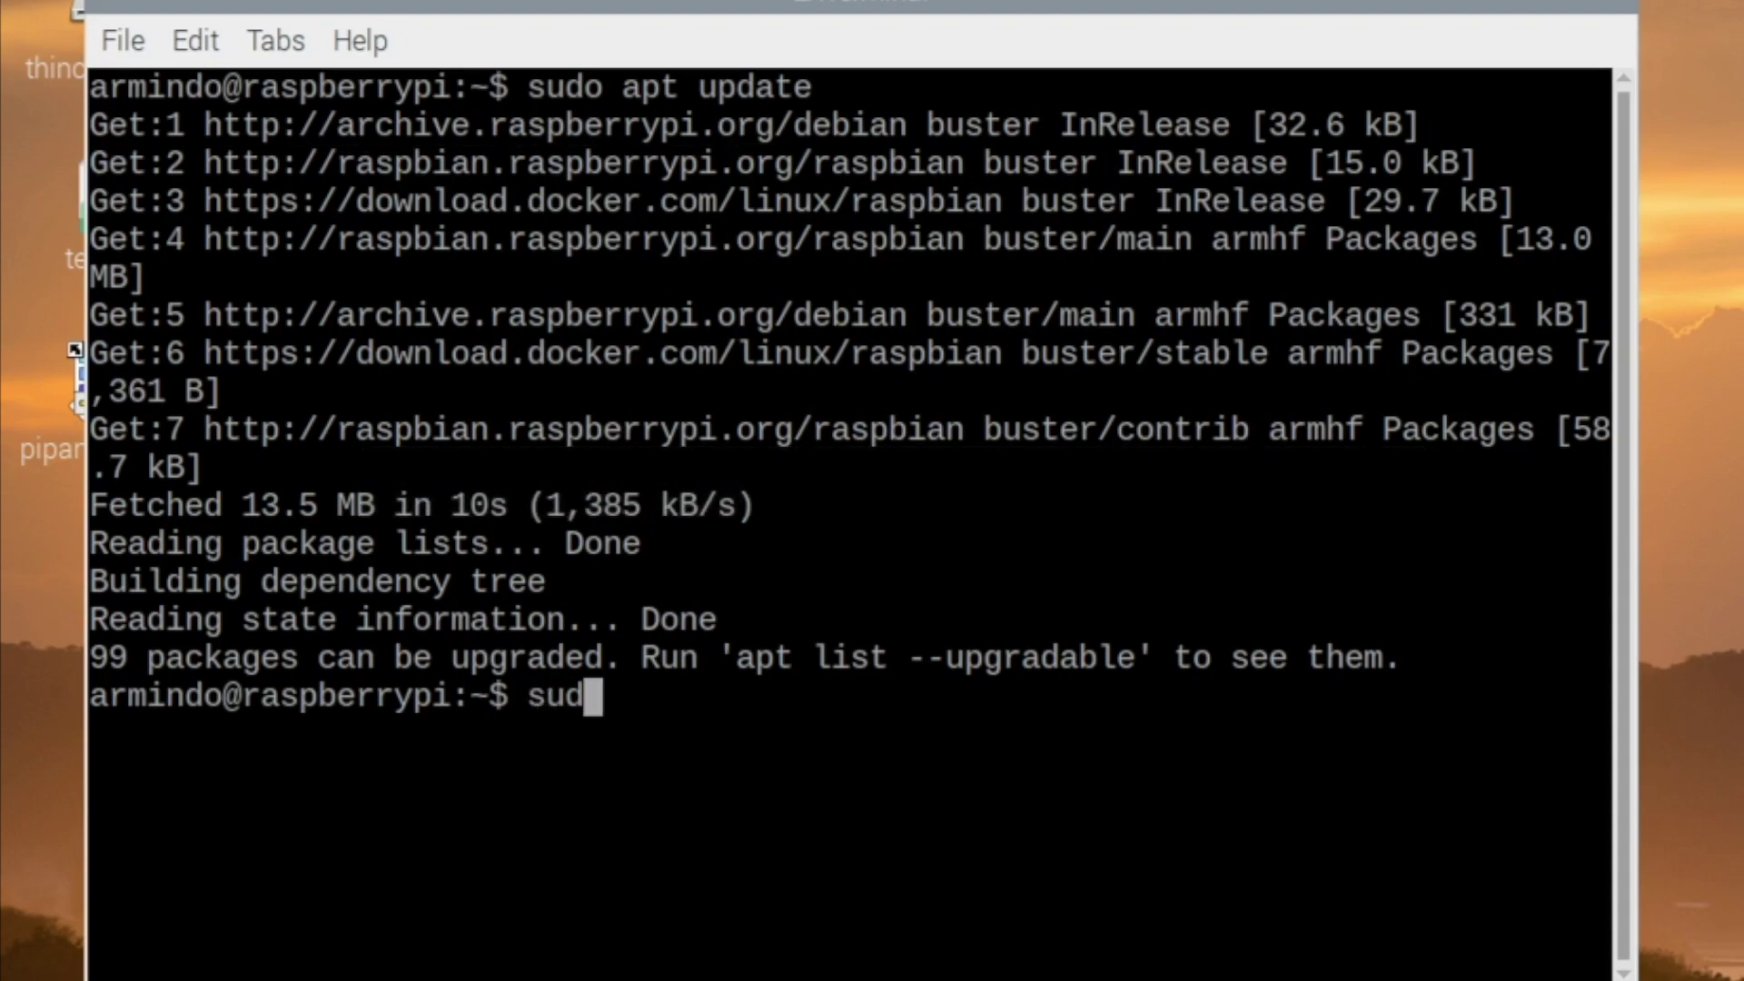
{"action": "type", "text": "o apt full-u"}
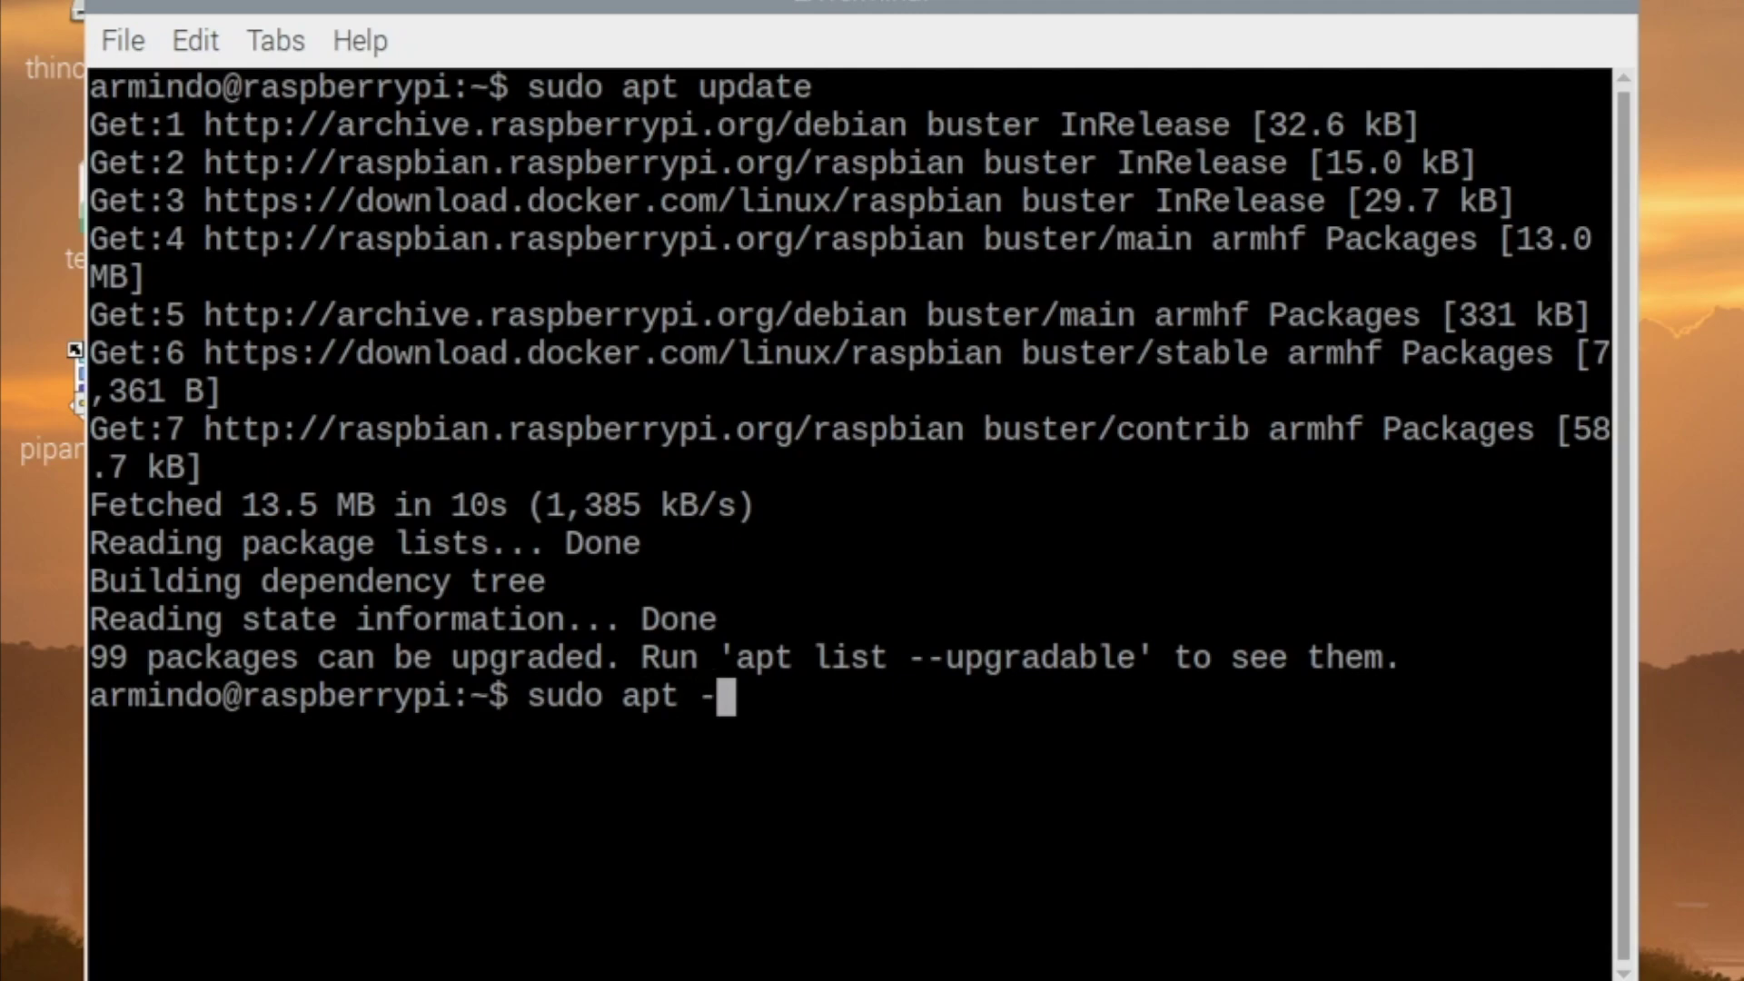
{"action": "type", "text": "pgrade"}
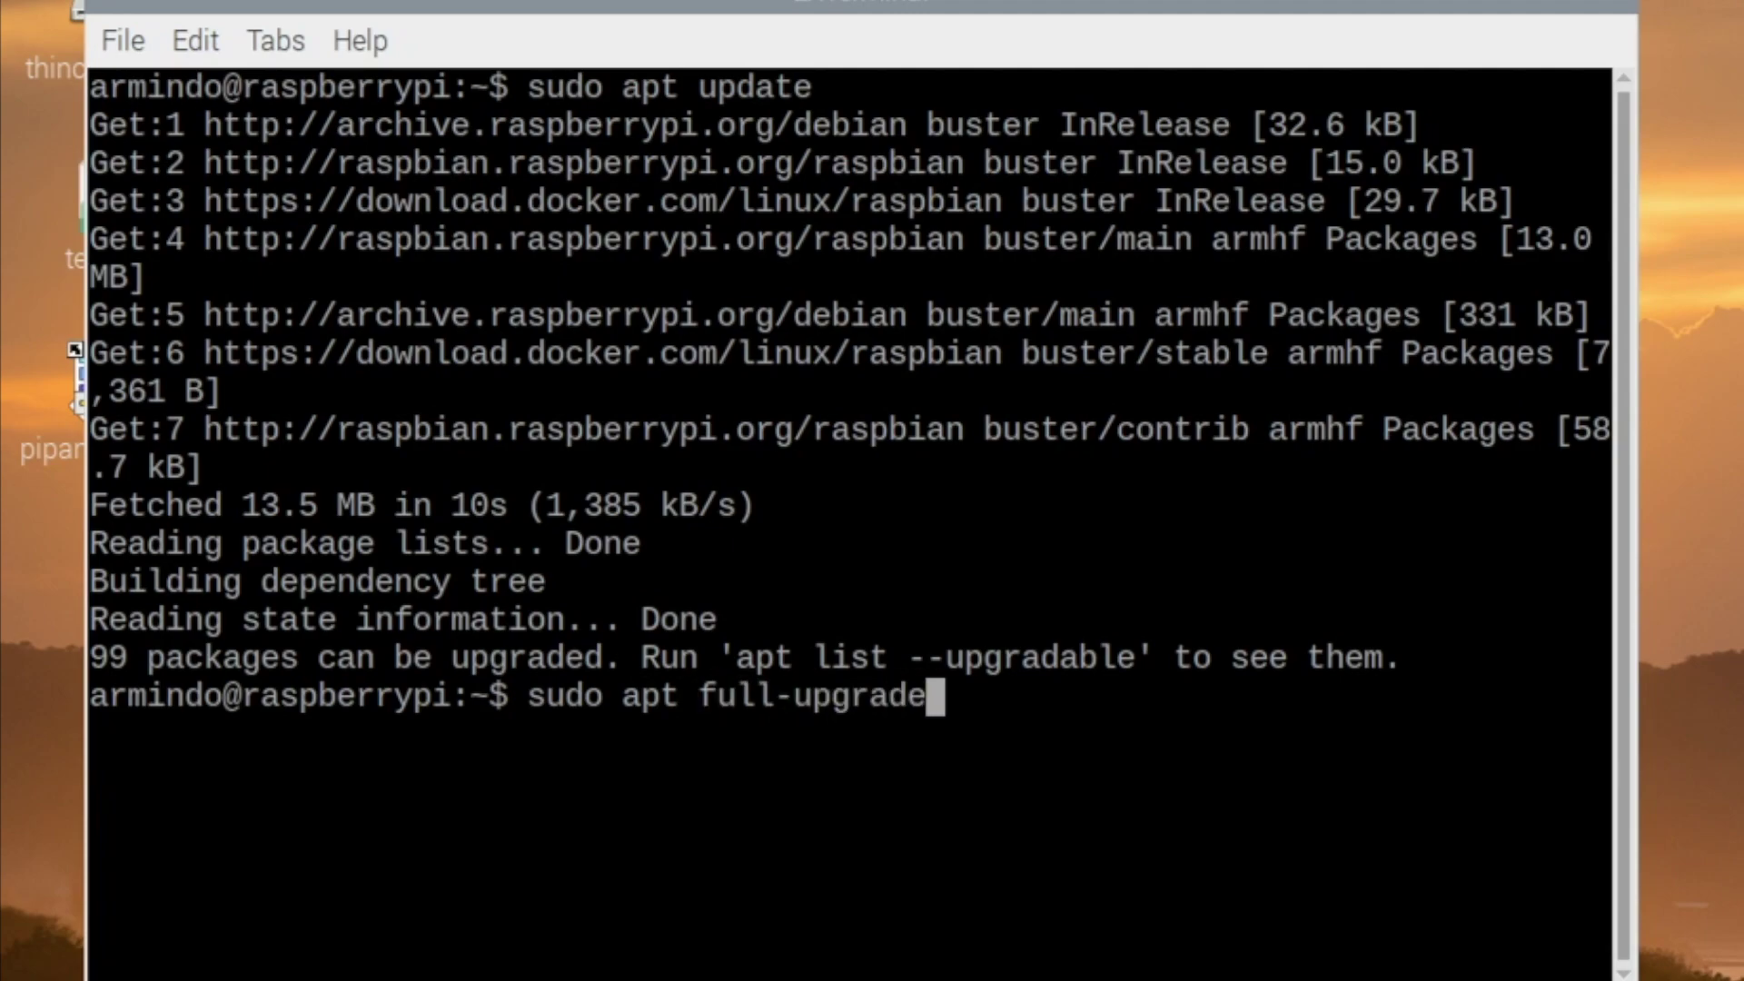
{"action": "key", "text": "Return"}
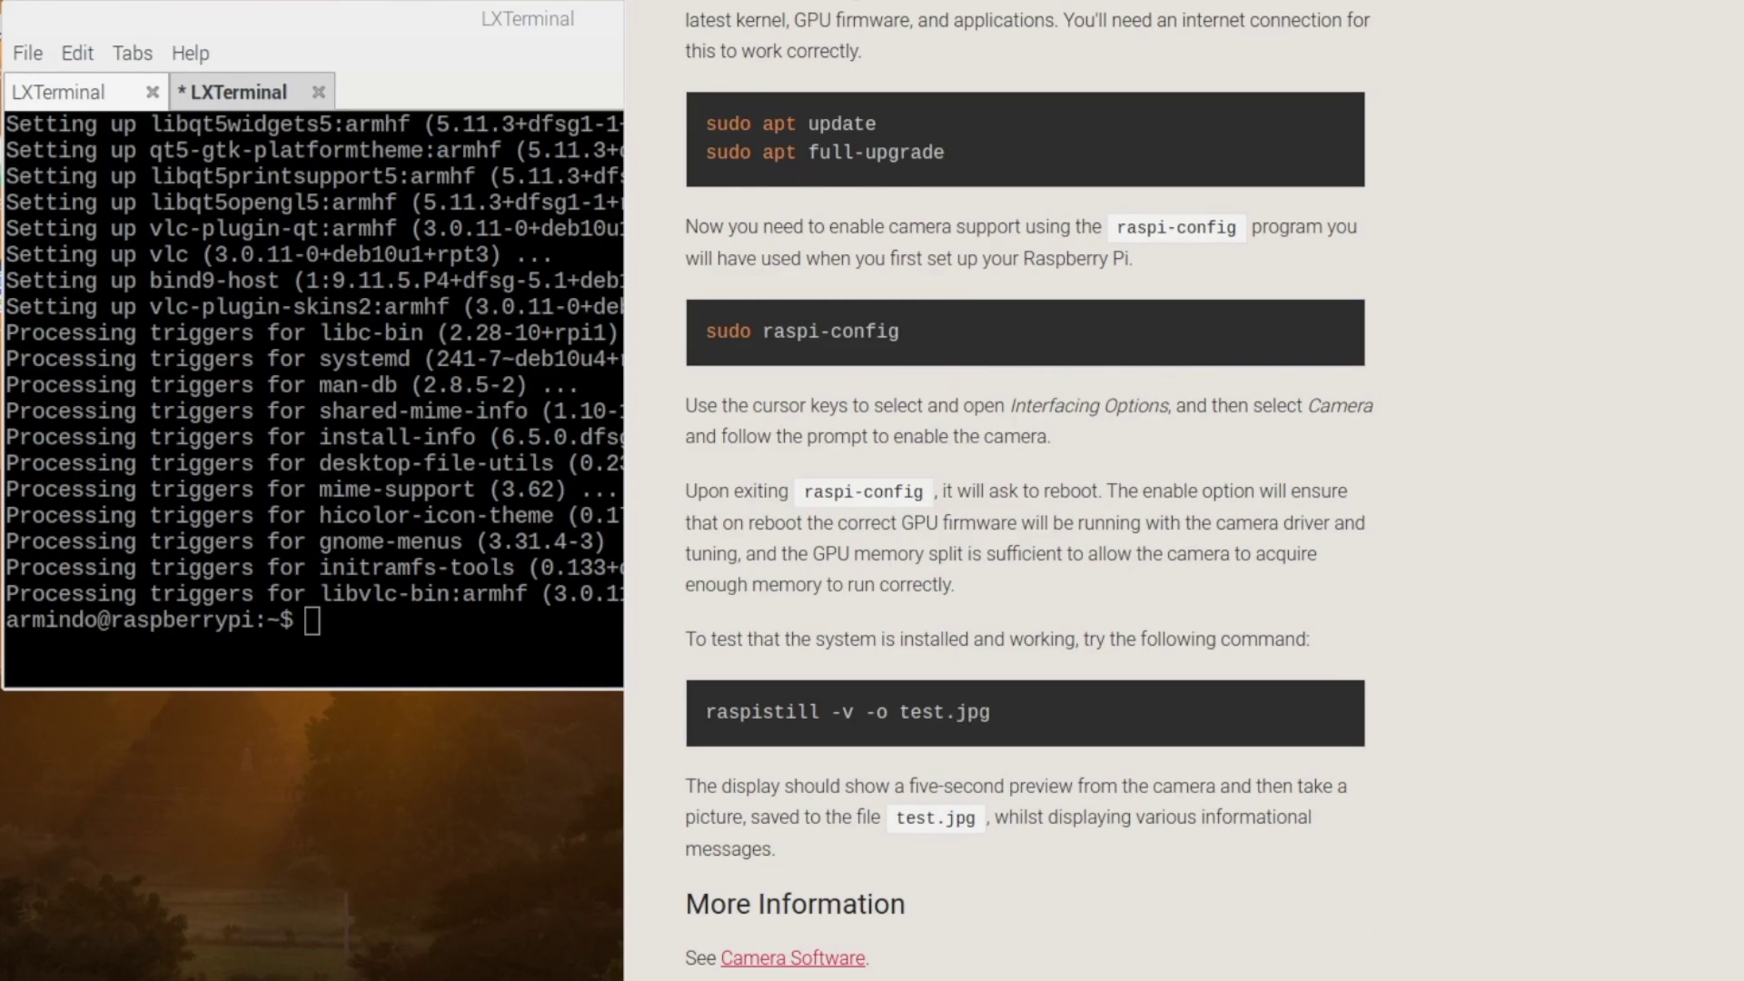
Launch the sudo raspi-config tool, correcting the mistyped command.
{"action": "scroll", "coordinate": [1026, 490], "scroll_direction": "up", "scroll_amount": 2}
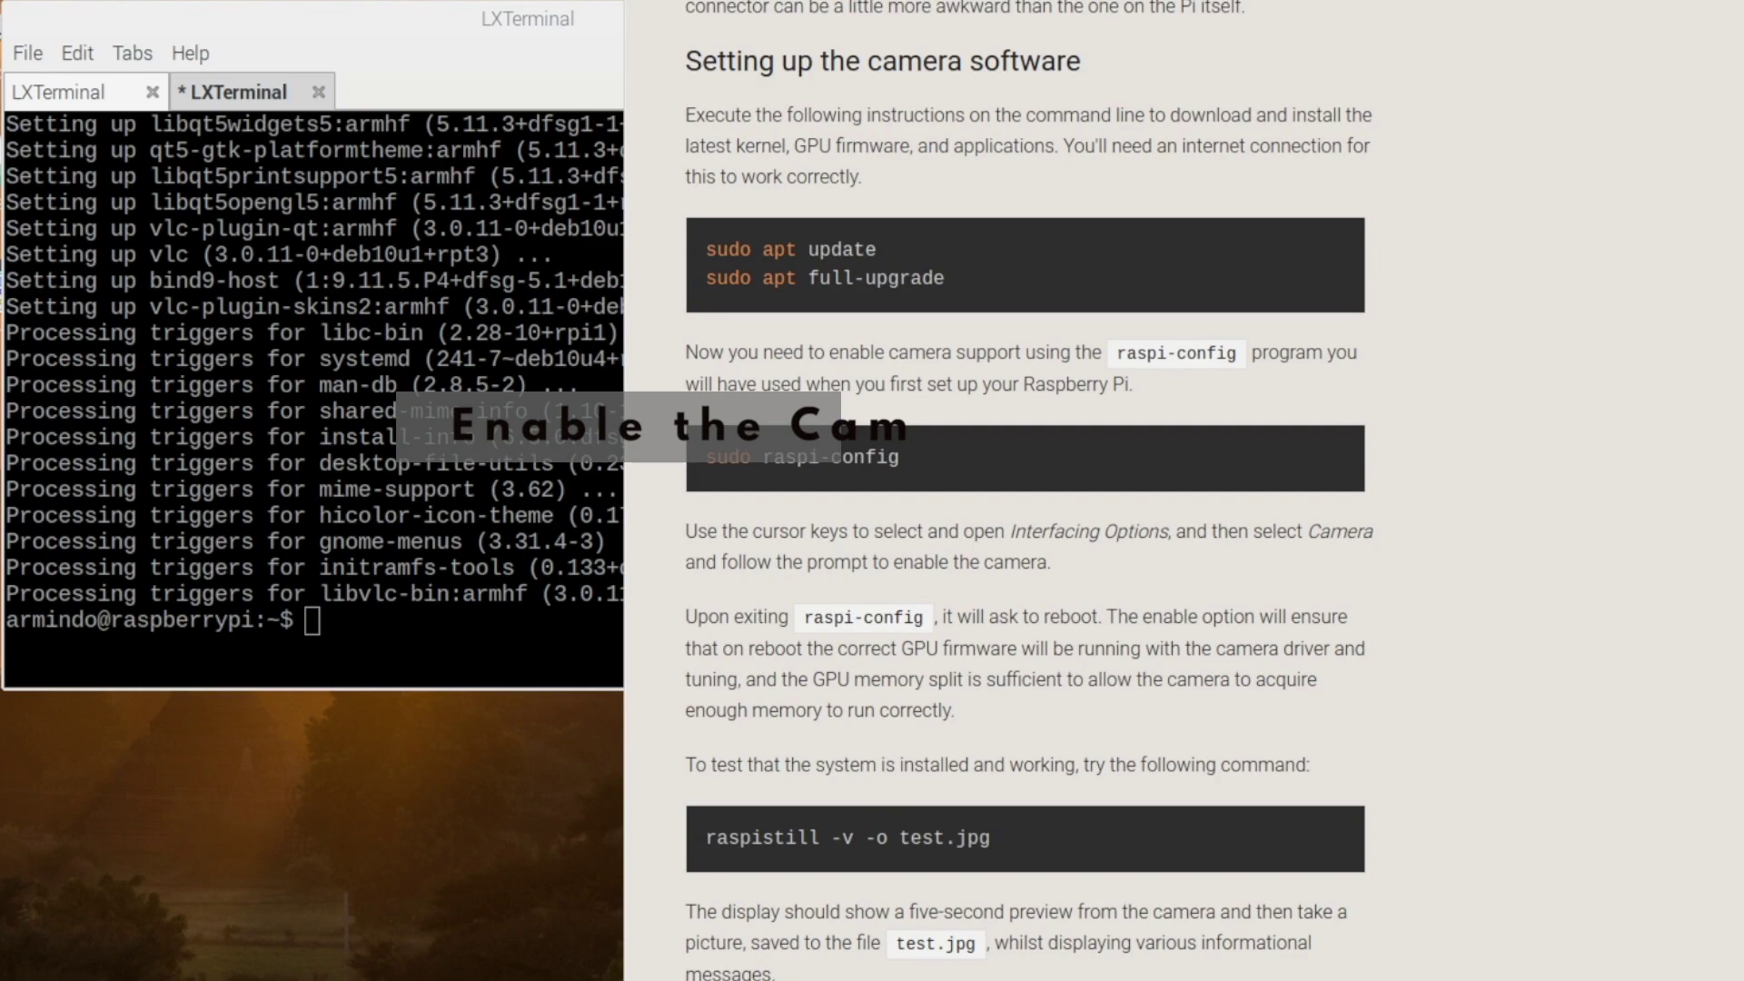
{"action": "key", "text": "alt+Tab"}
{"action": "type", "text": "sudo "}
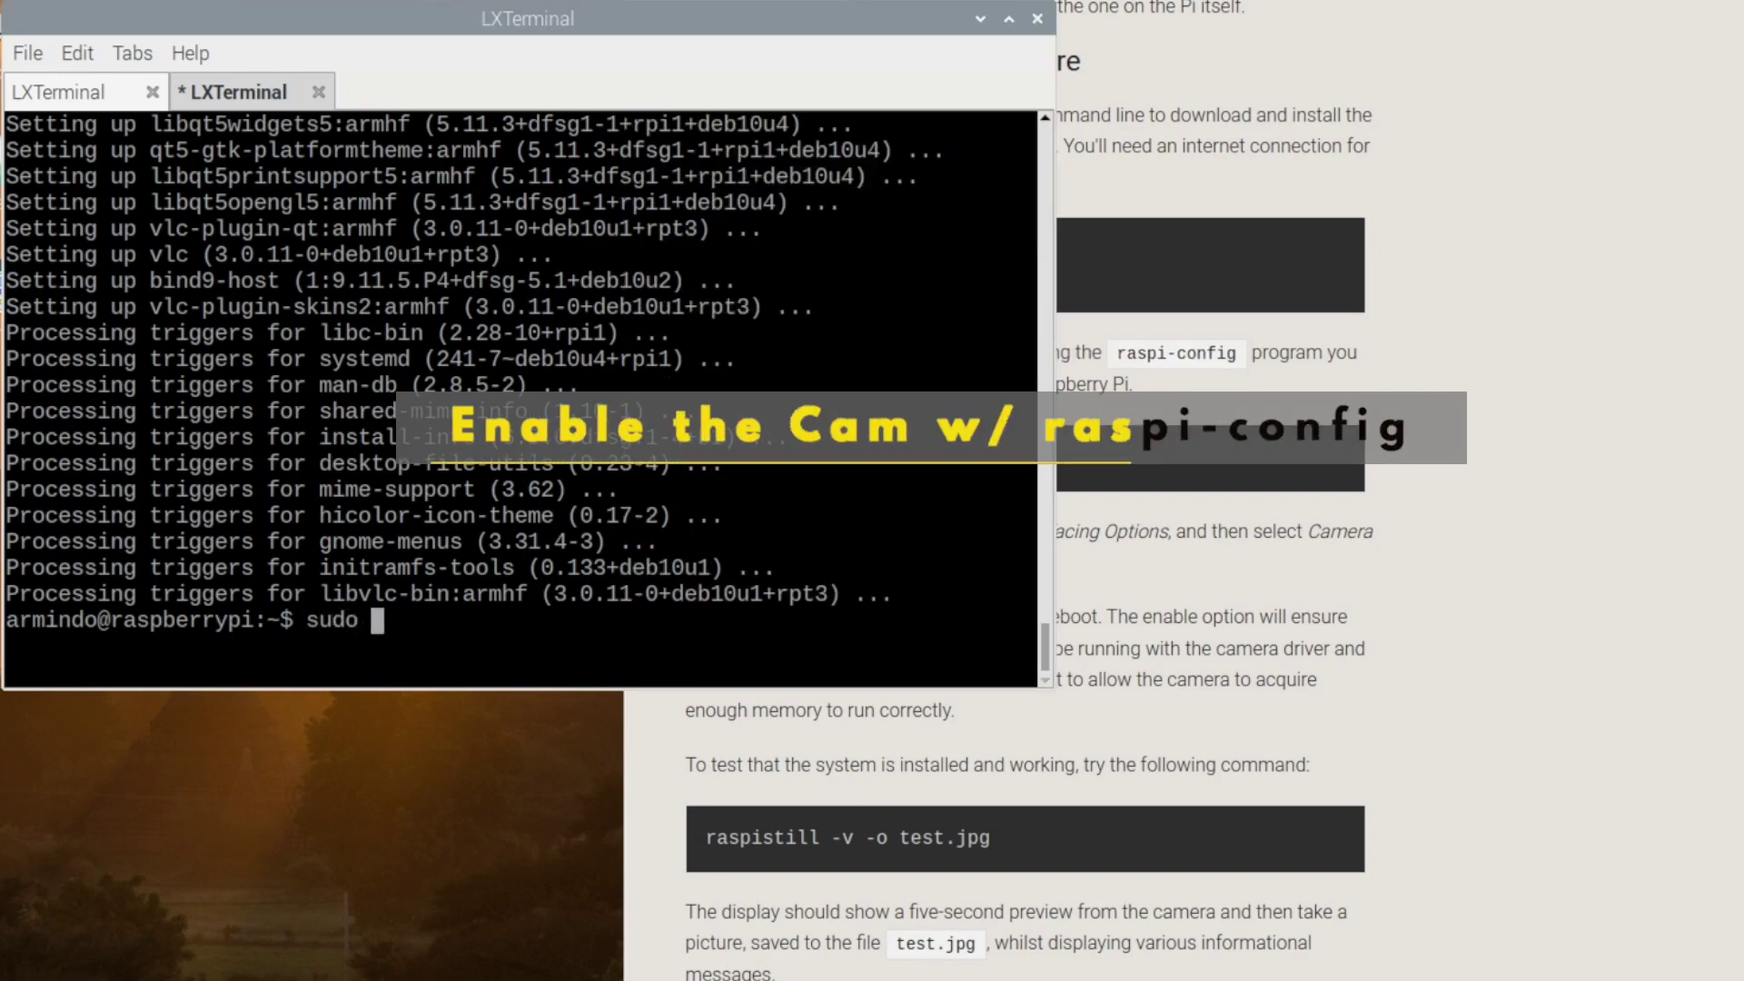
{"action": "type", "text": "raspi"}
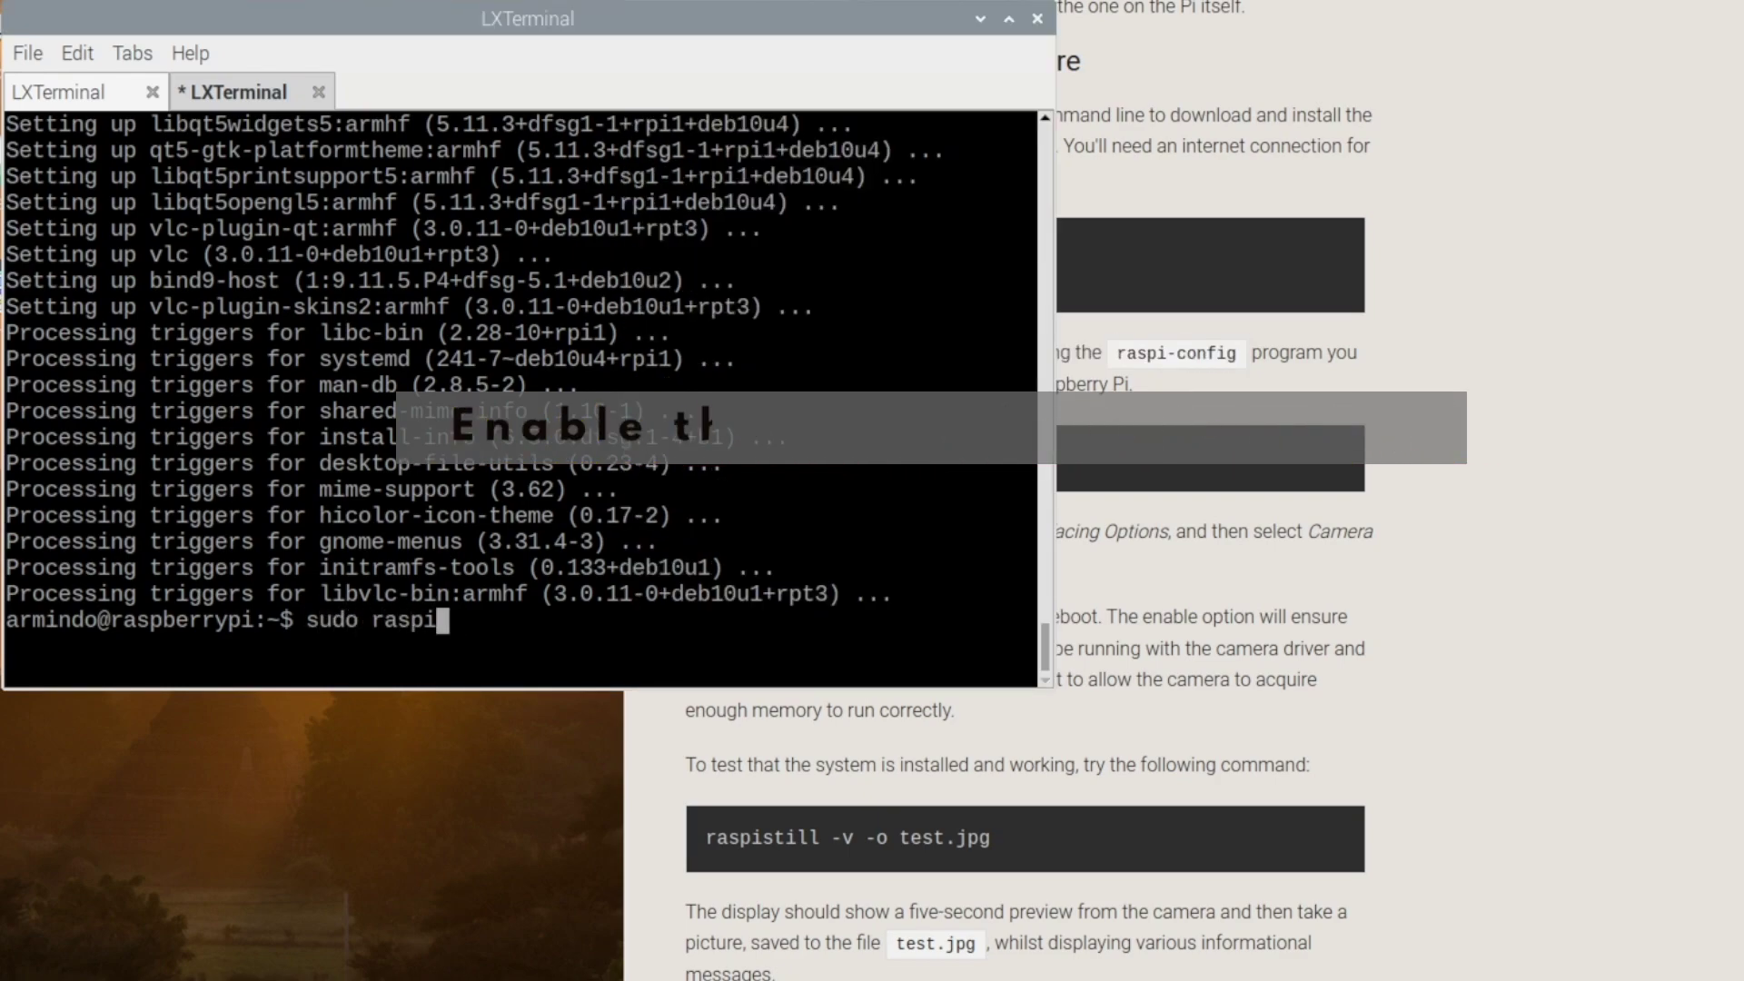
{"action": "type", "text": "-con"}
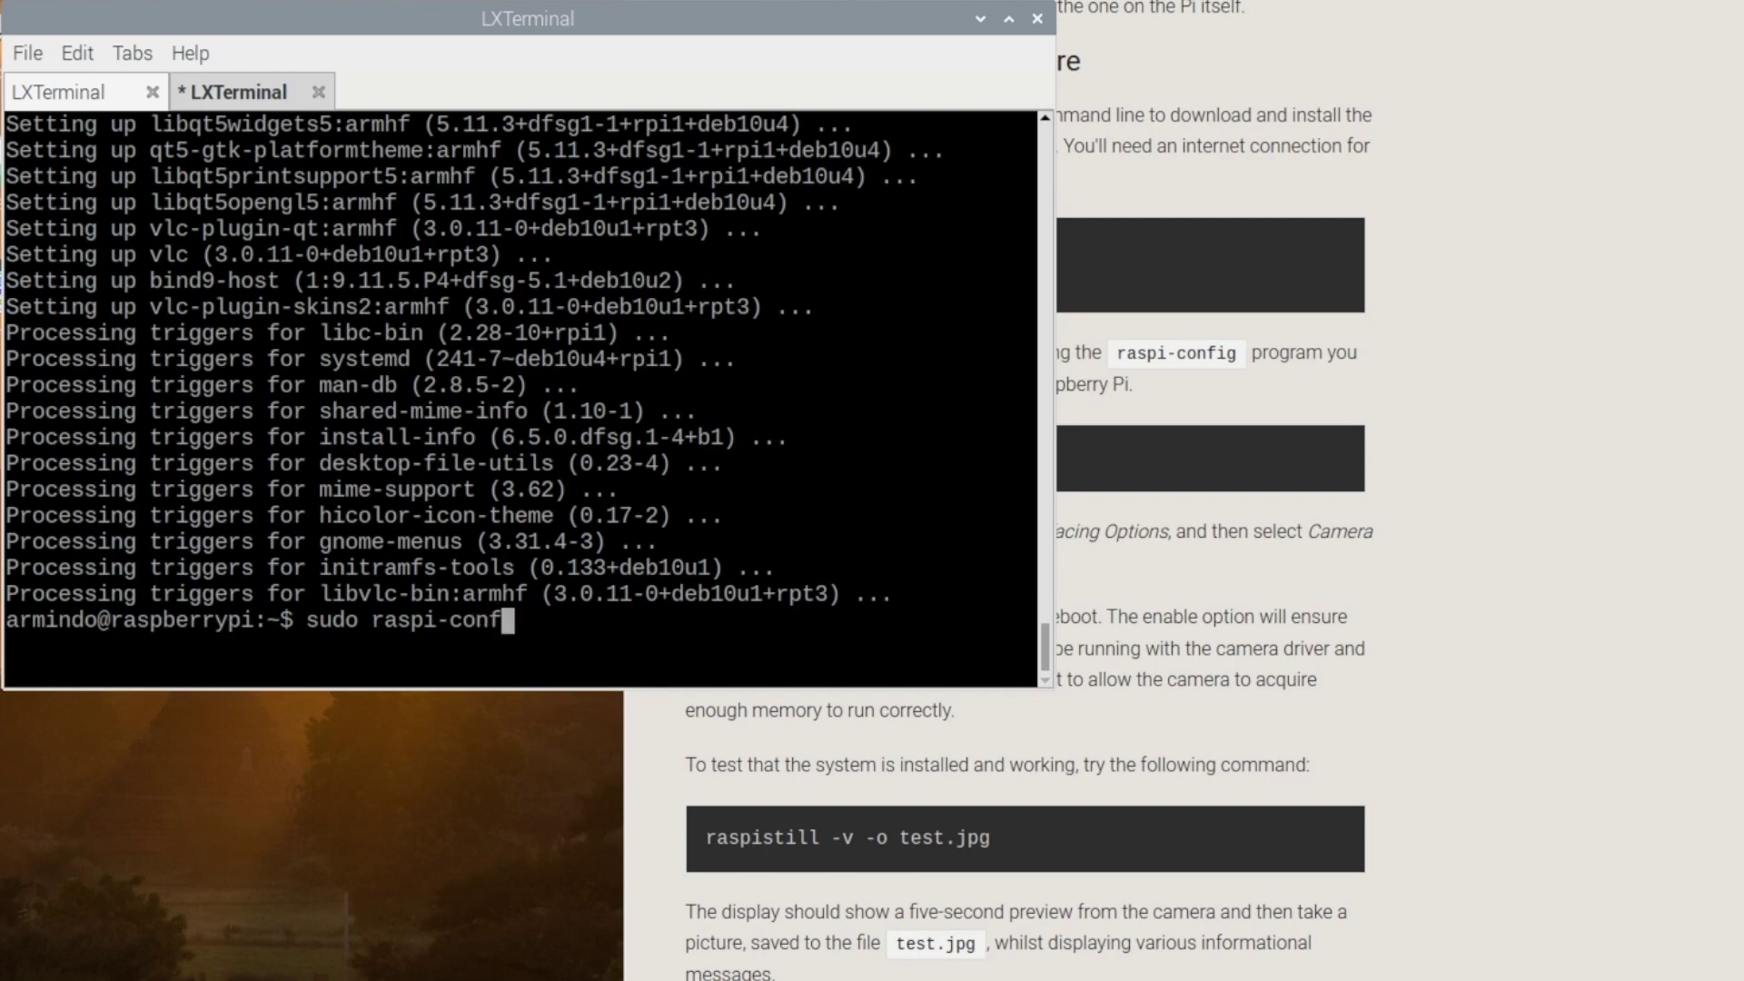
{"action": "type", "text": "f"}
{"action": "key", "text": "Return"}
{"action": "key", "text": "Up"}
{"action": "type", "text": "ig"}
{"action": "key", "text": "Return"}
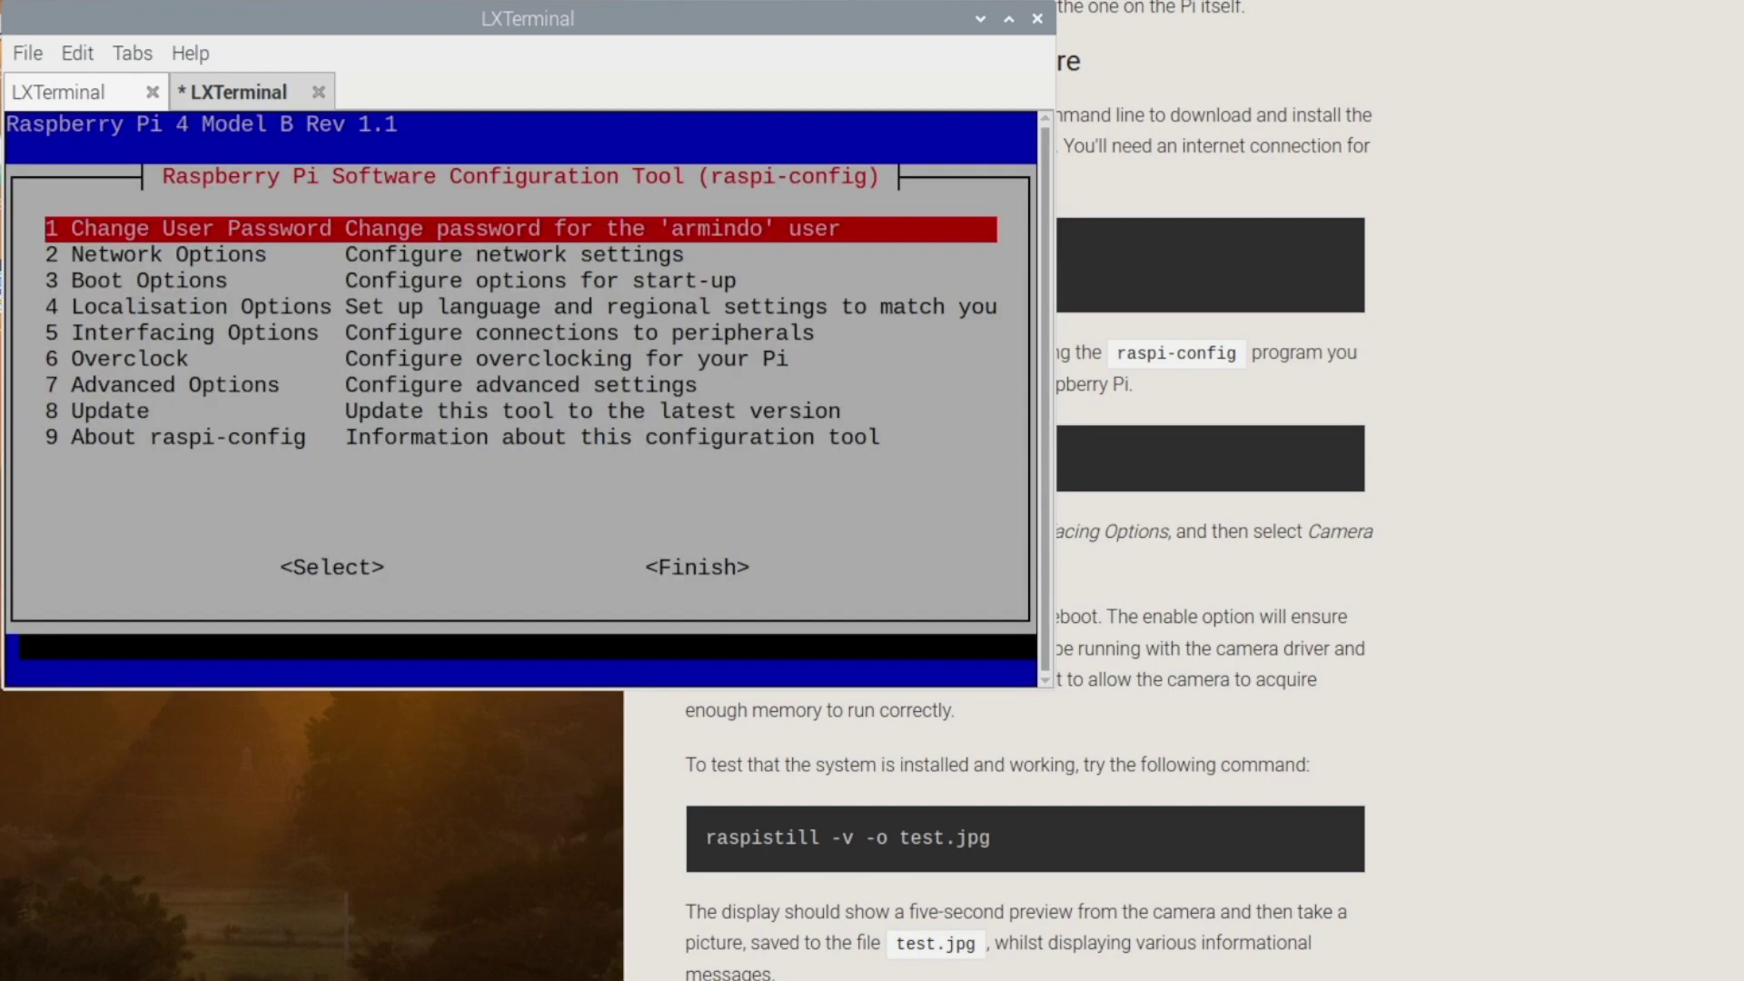
Enable the P1 Camera interface under Interfacing Options, then finish raspi-config.
{"action": "key", "text": "Down"}
{"action": "key", "text": "Down"}
{"action": "key", "text": "Down"}
{"action": "key", "text": "Down"}
{"action": "key", "text": "Return"}
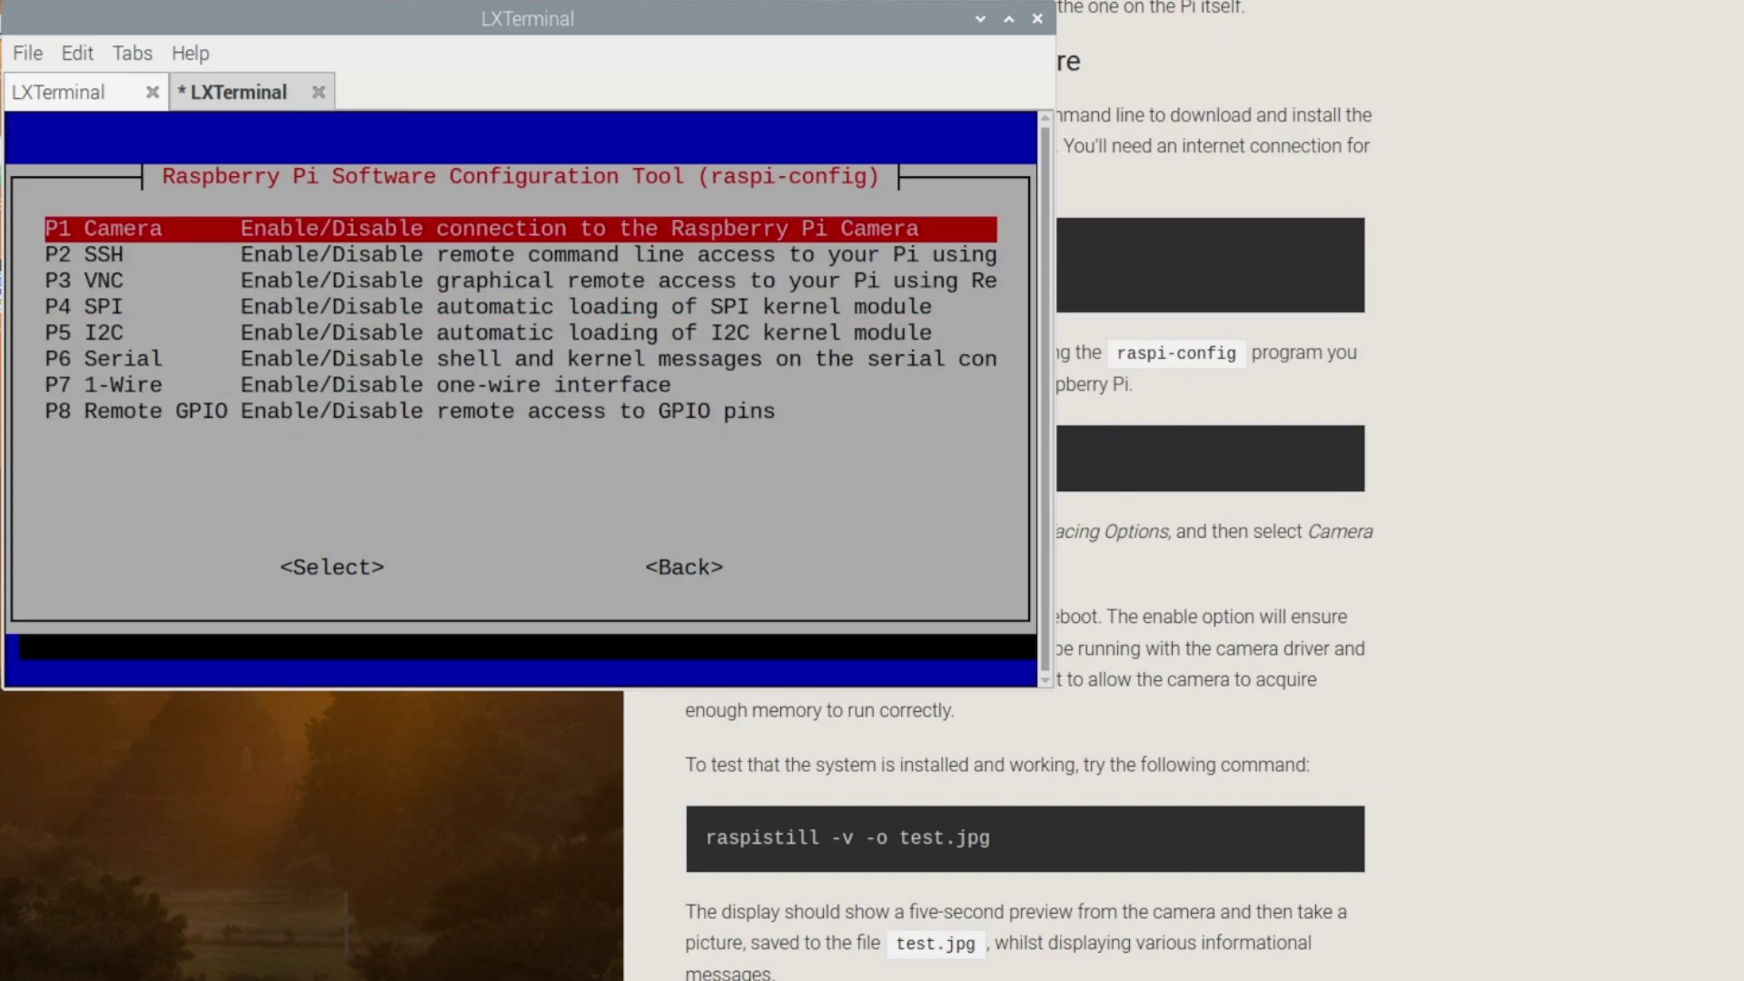
{"action": "key", "text": "Return"}
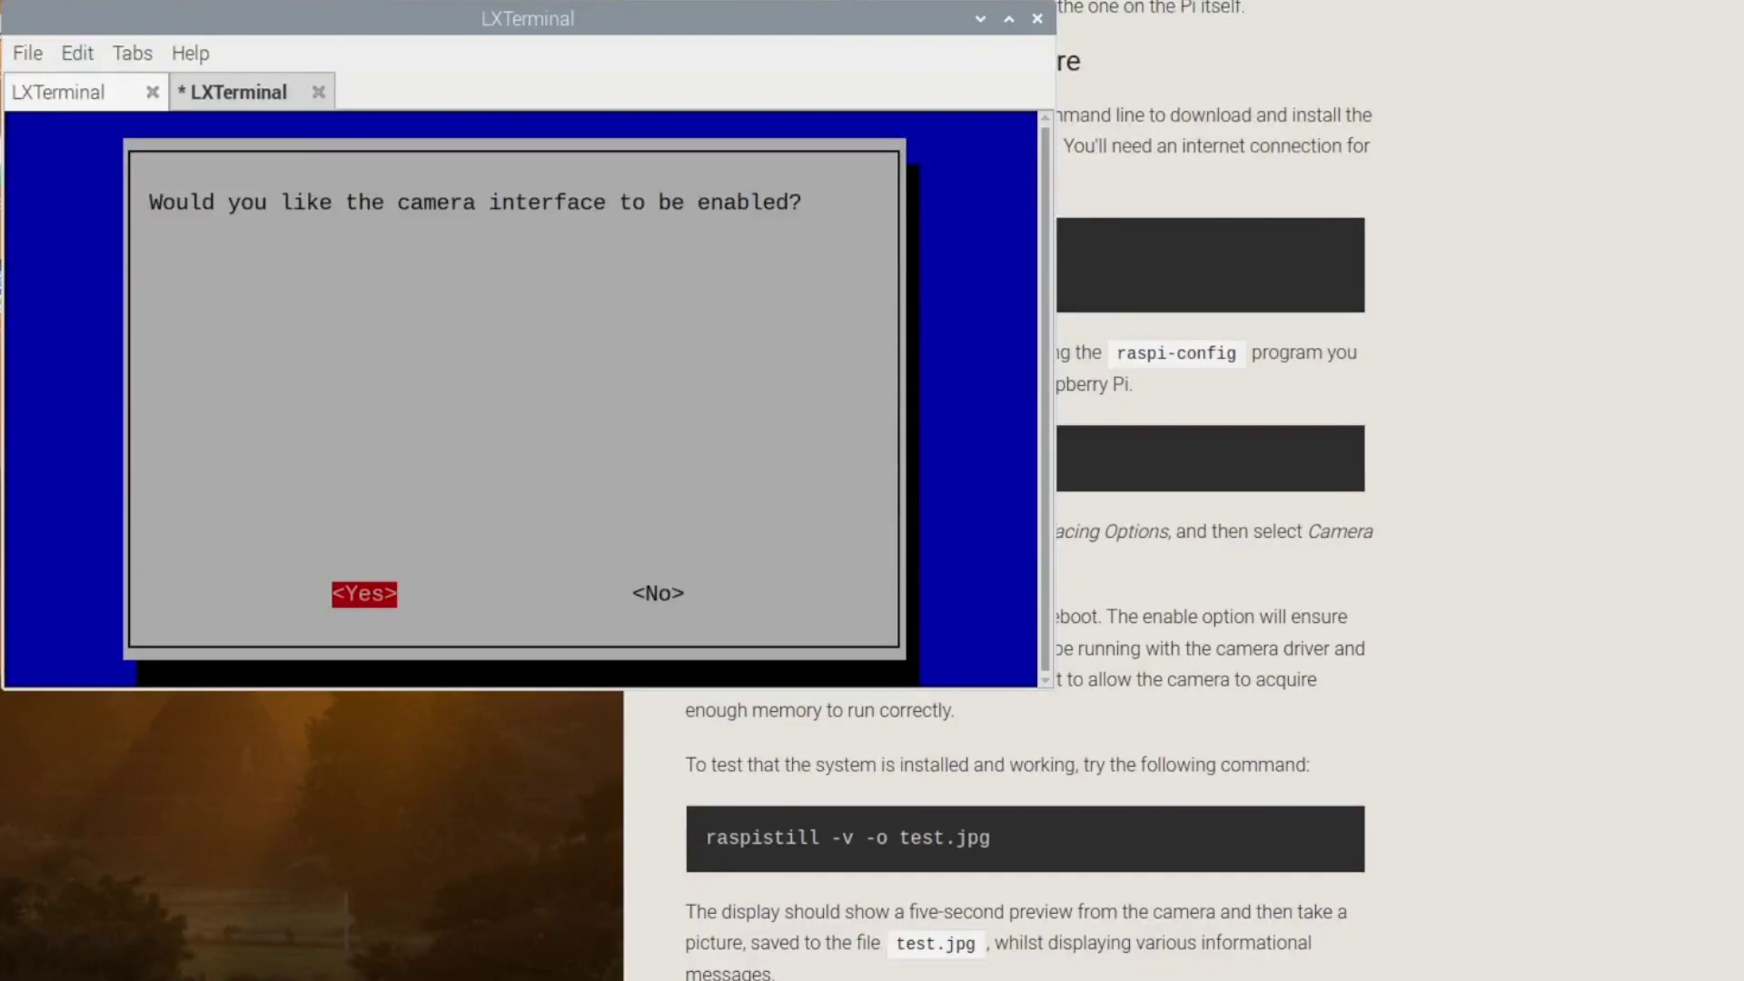
{"action": "key", "text": "Return"}
{"action": "key", "text": "Tab"}
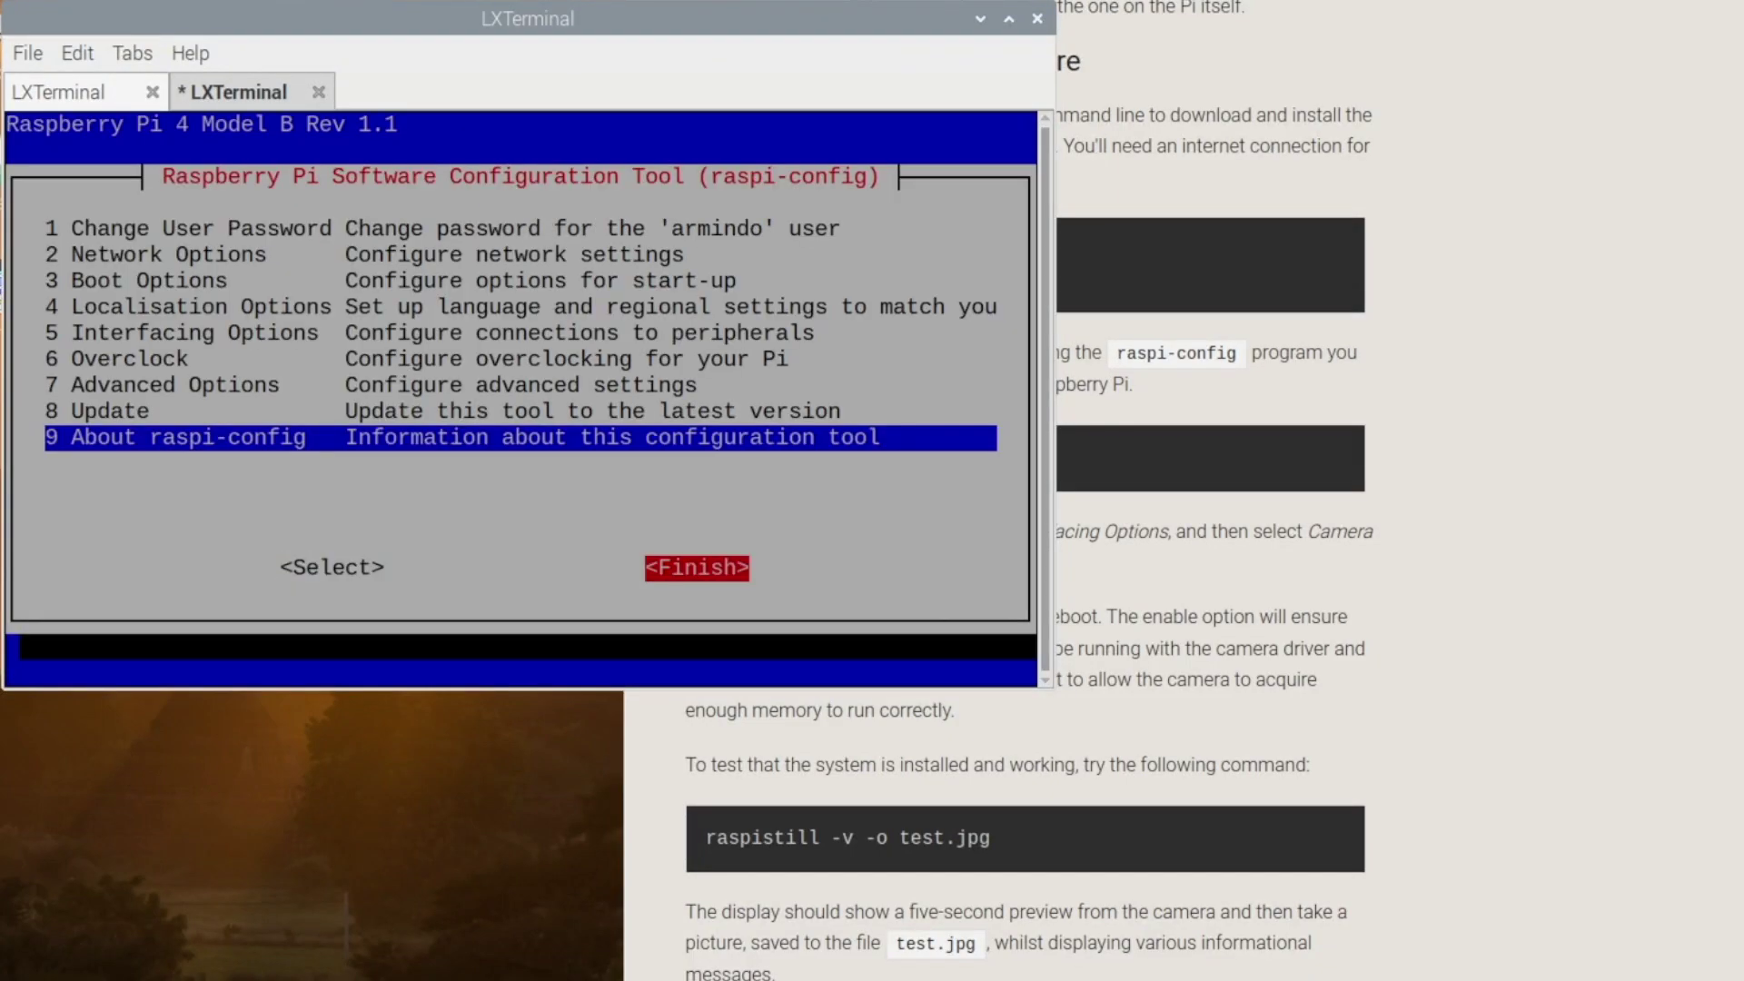
{"action": "key", "text": "Return"}
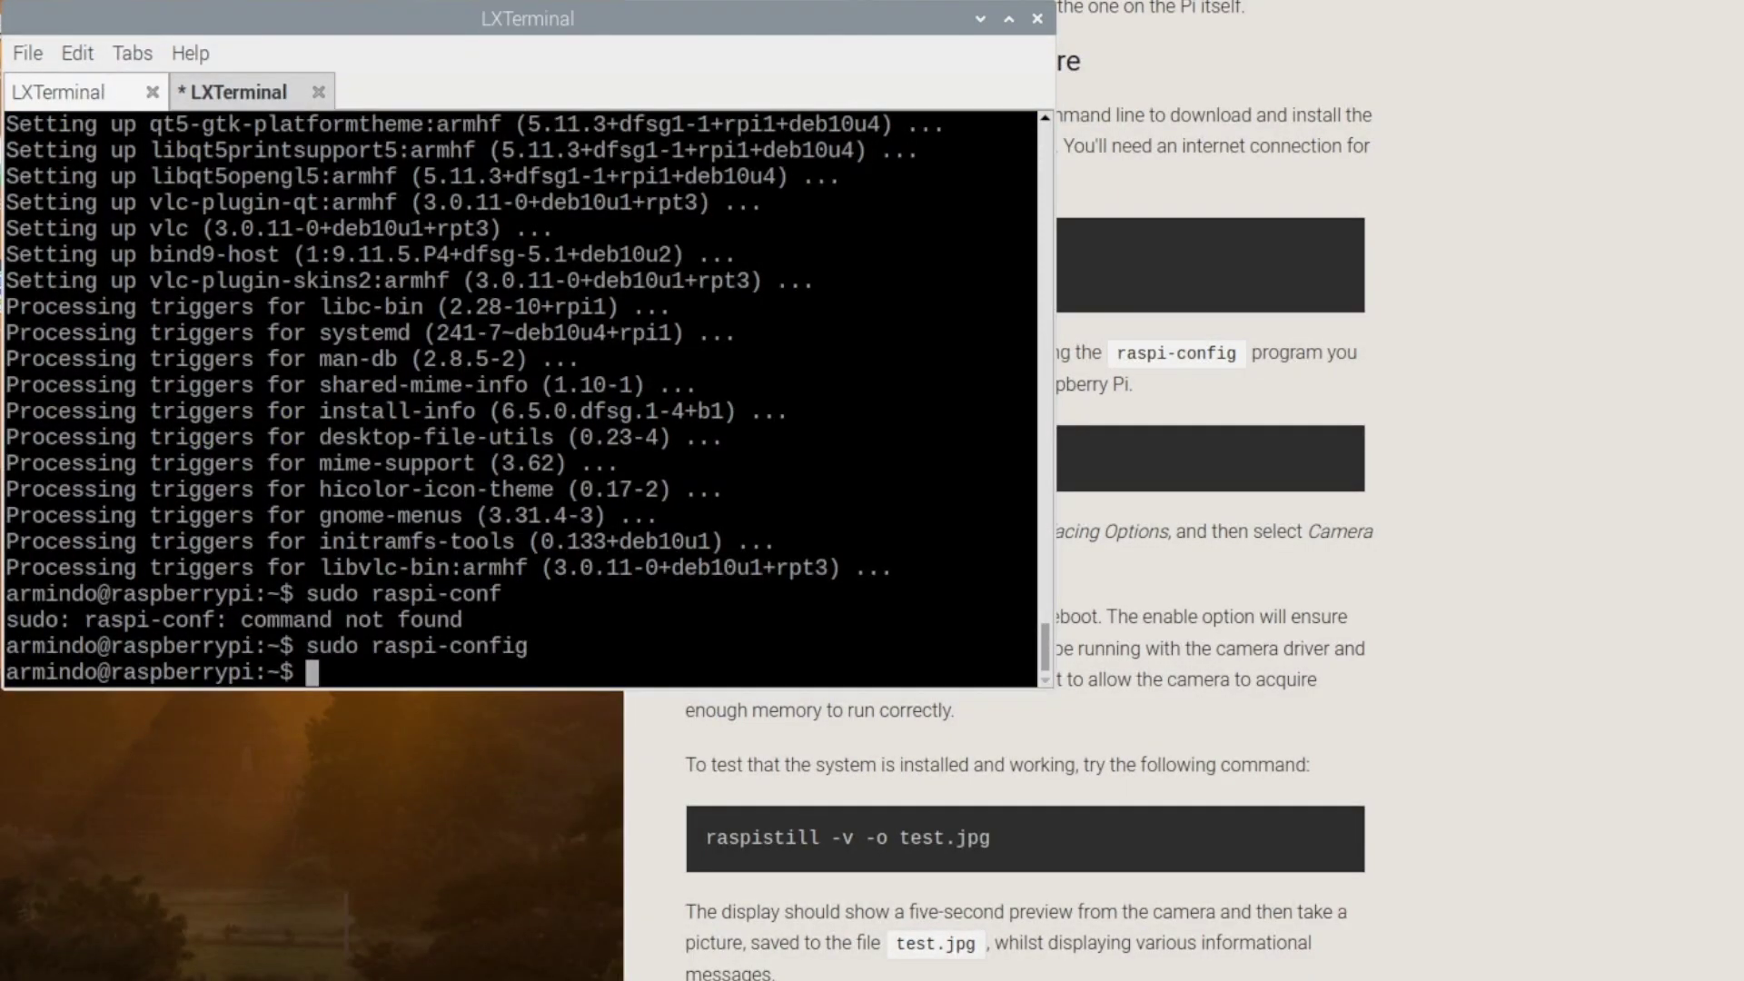
Take a Pi camera photo saved as test.jpg using raspistill -v.
{"action": "type", "text": "ot"}
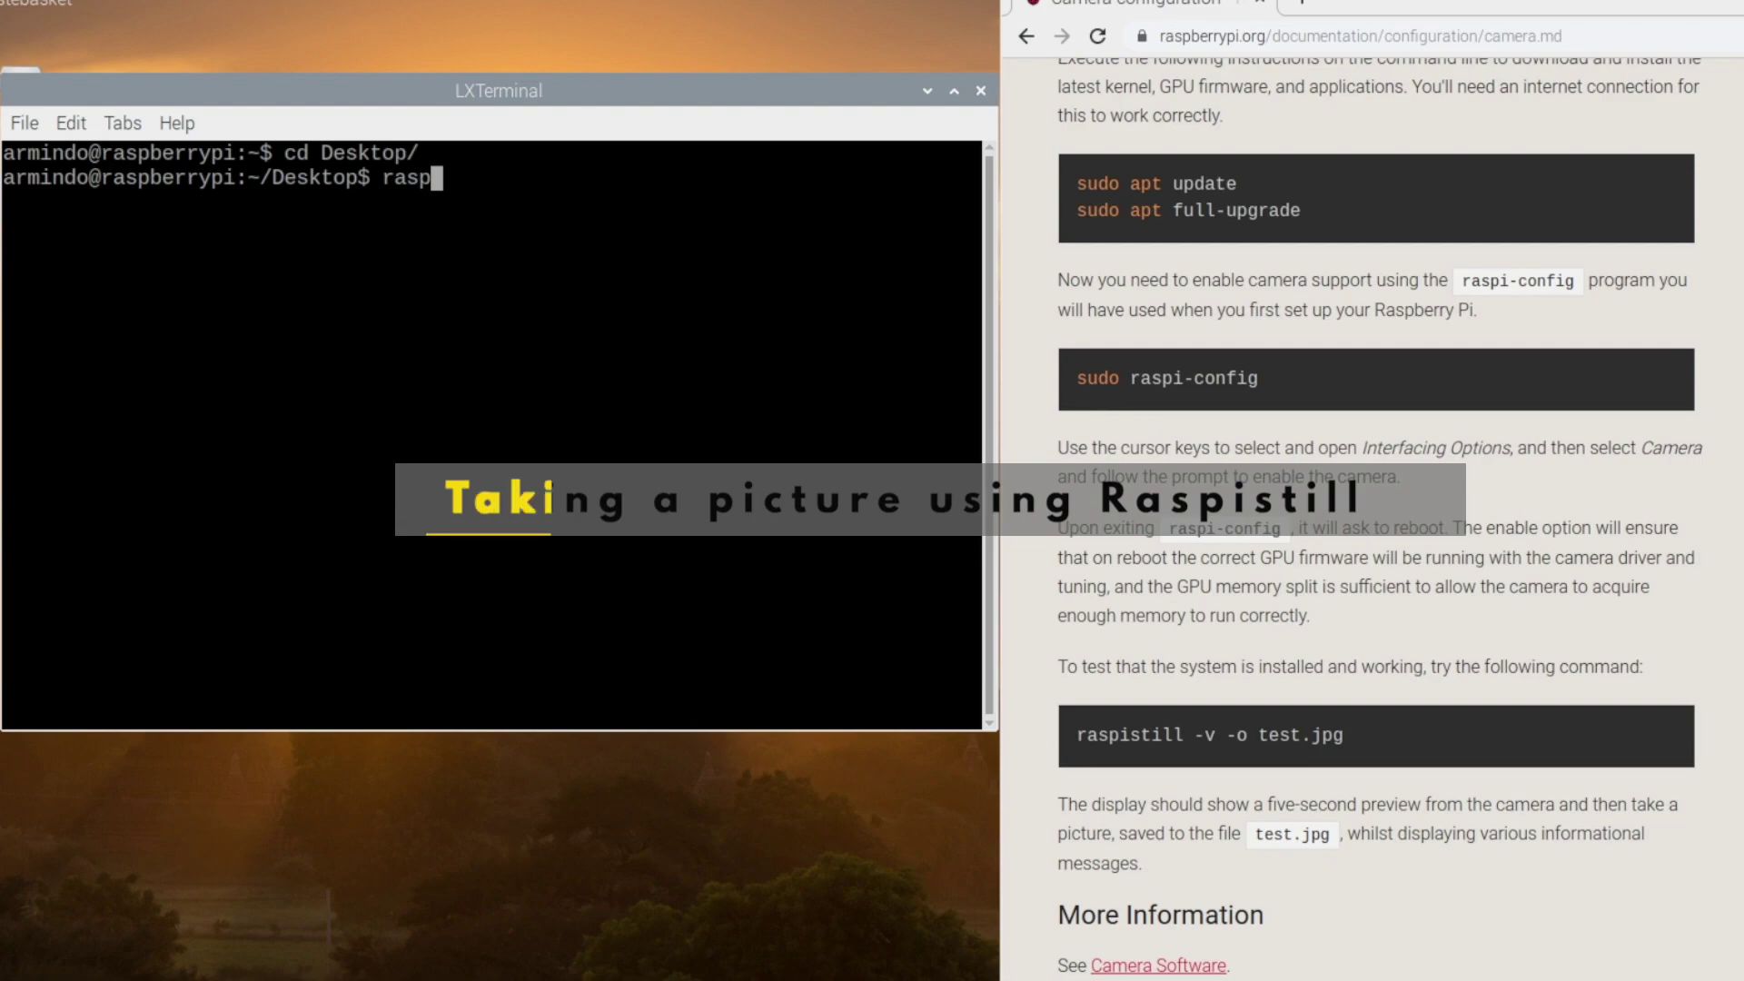
{"action": "type", "text": "i"}
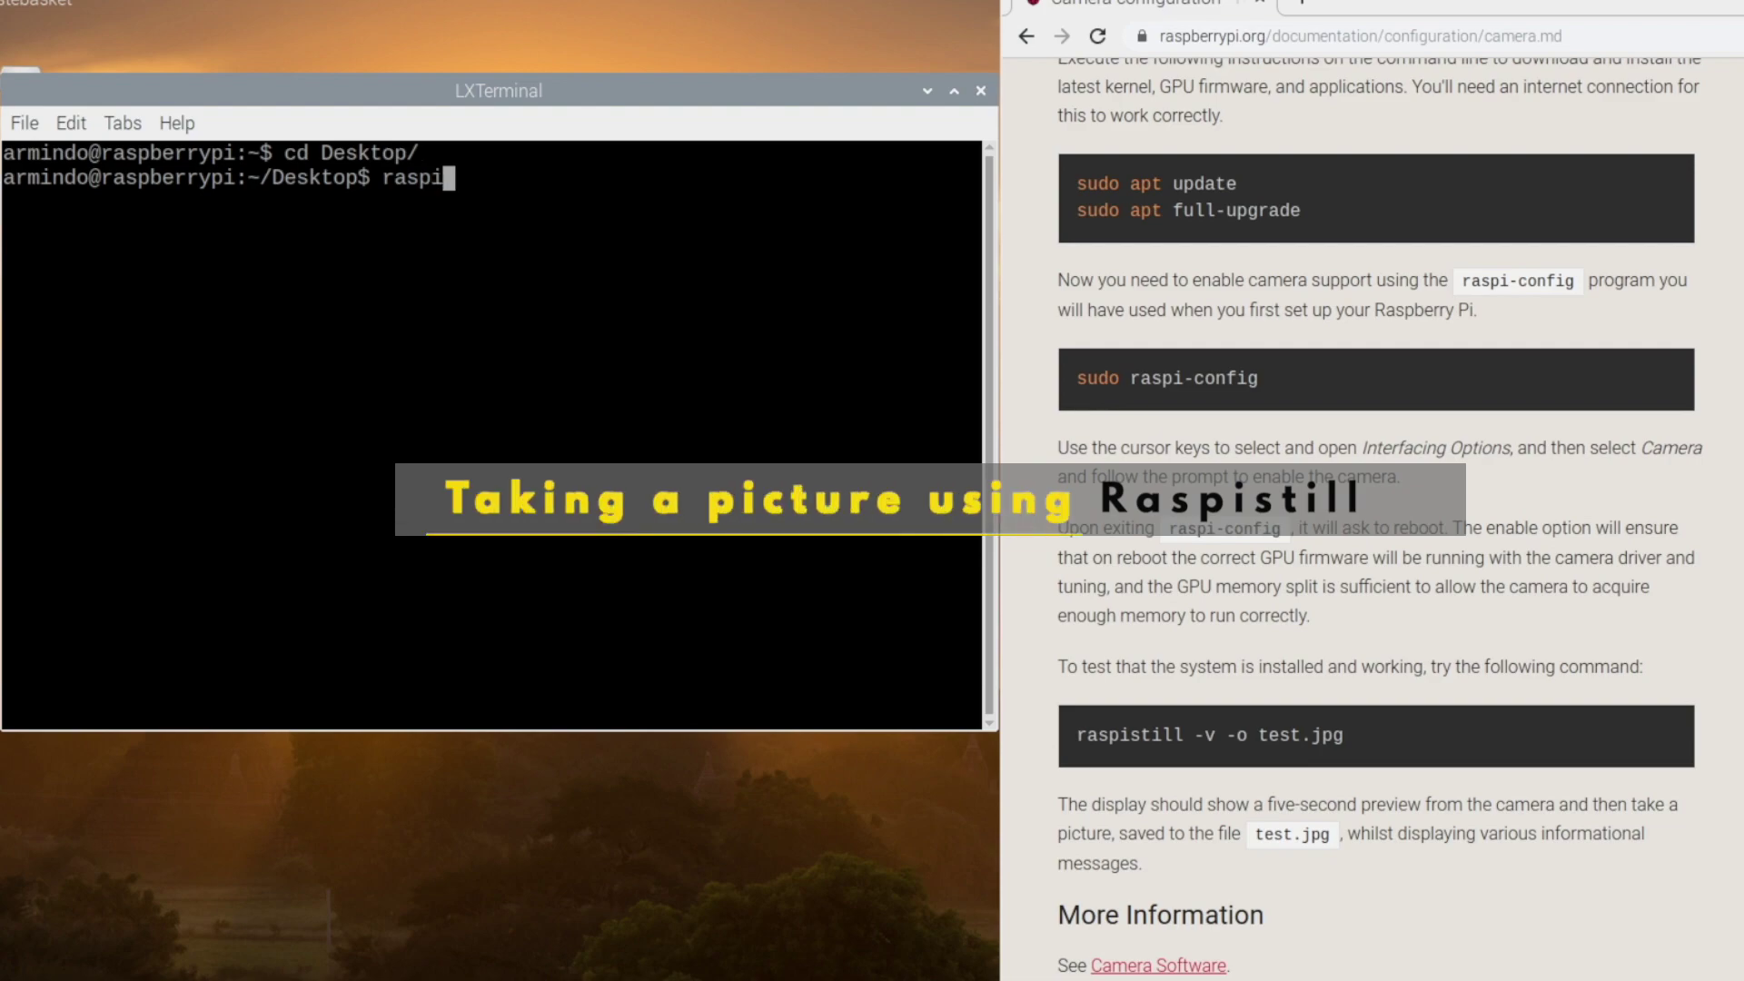
{"action": "type", "text": "sti"}
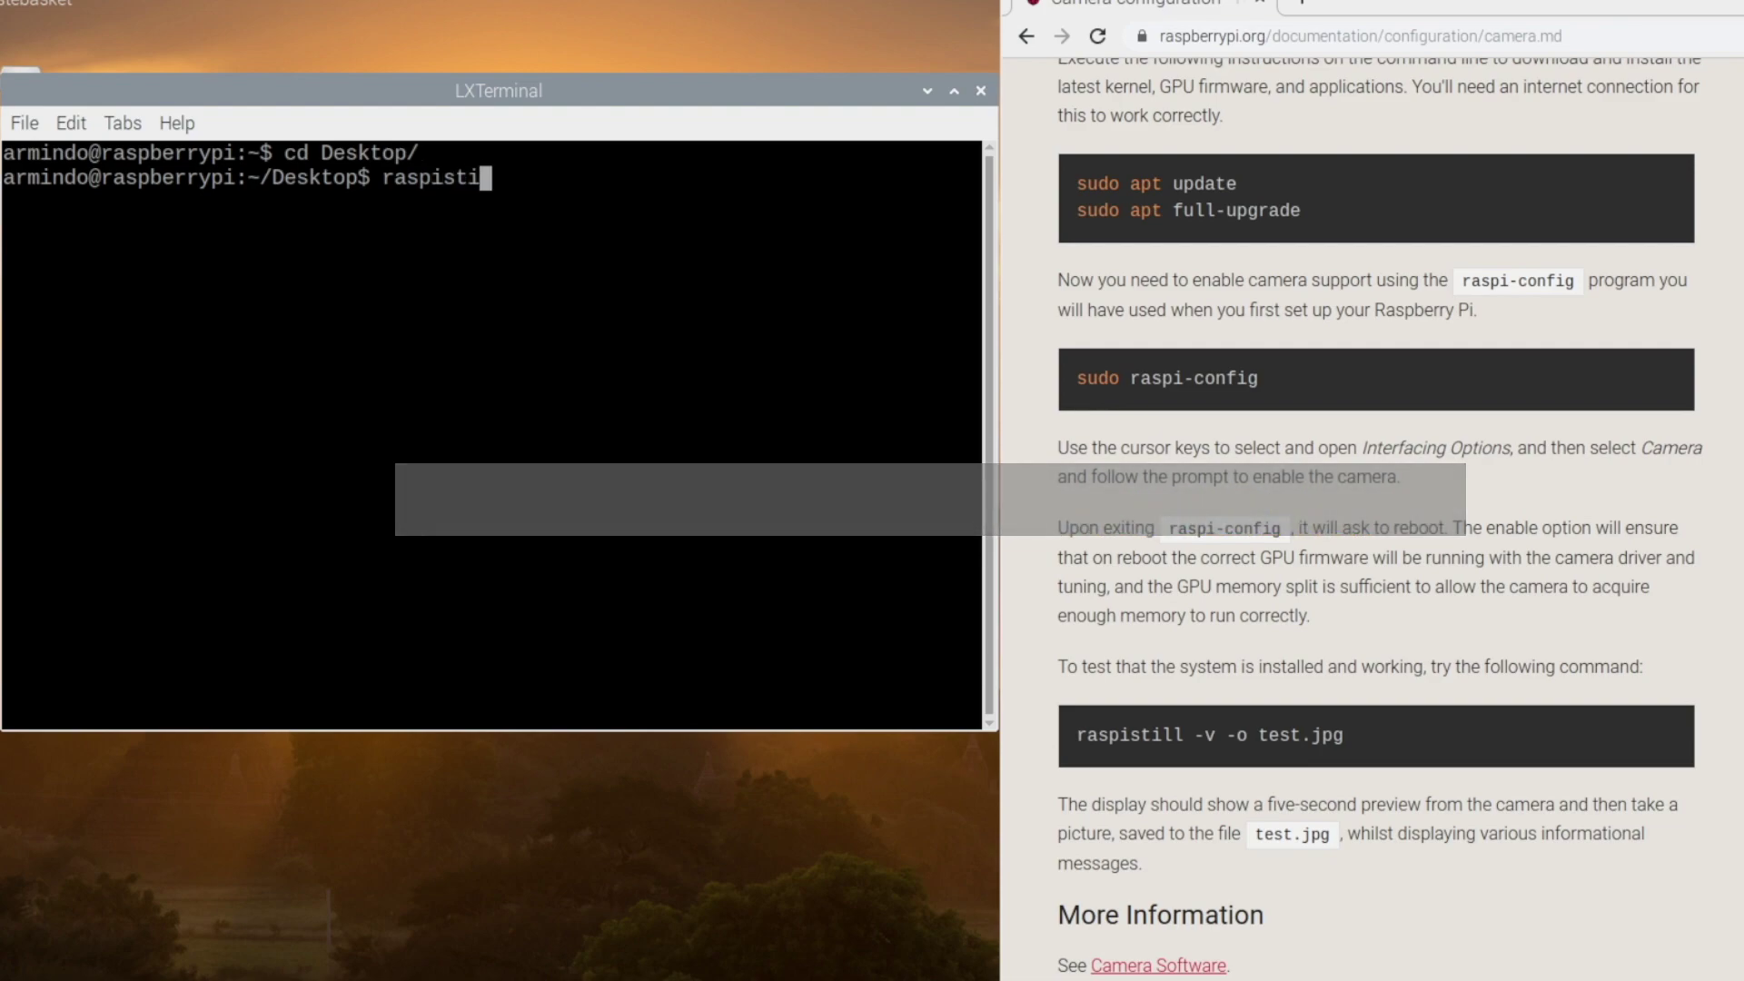
{"action": "type", "text": "ll - v -o test.jpg"}
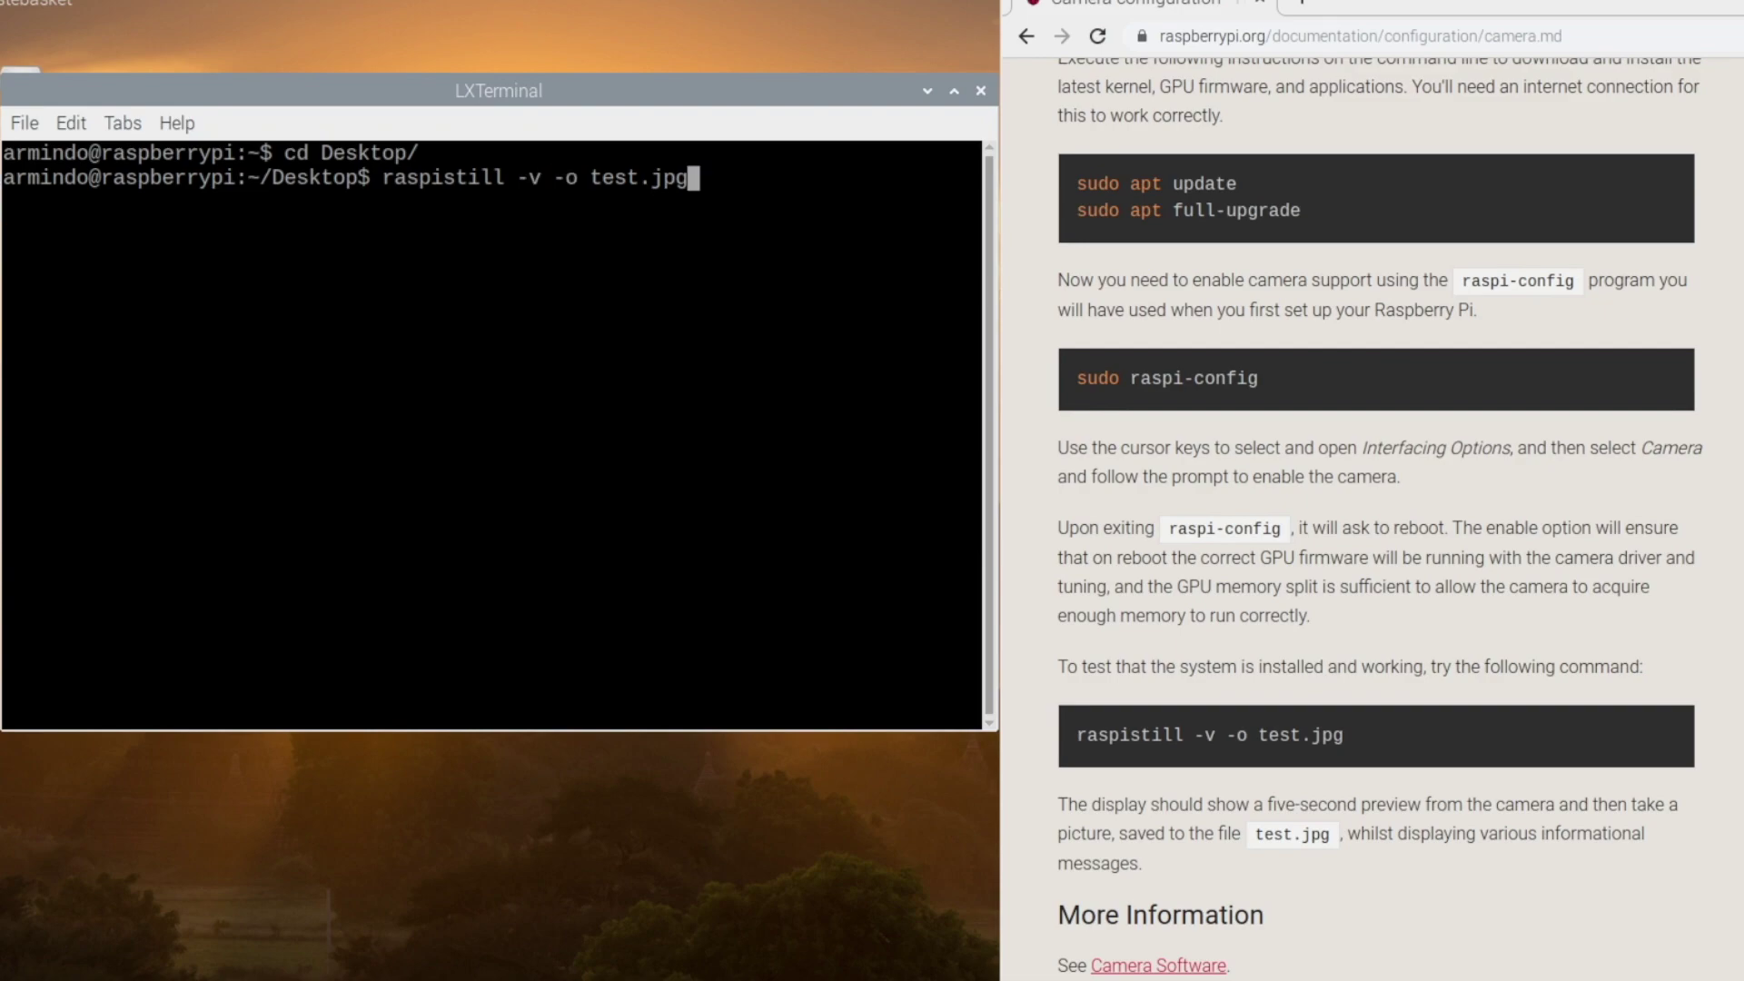
{"action": "key", "text": "Return"}
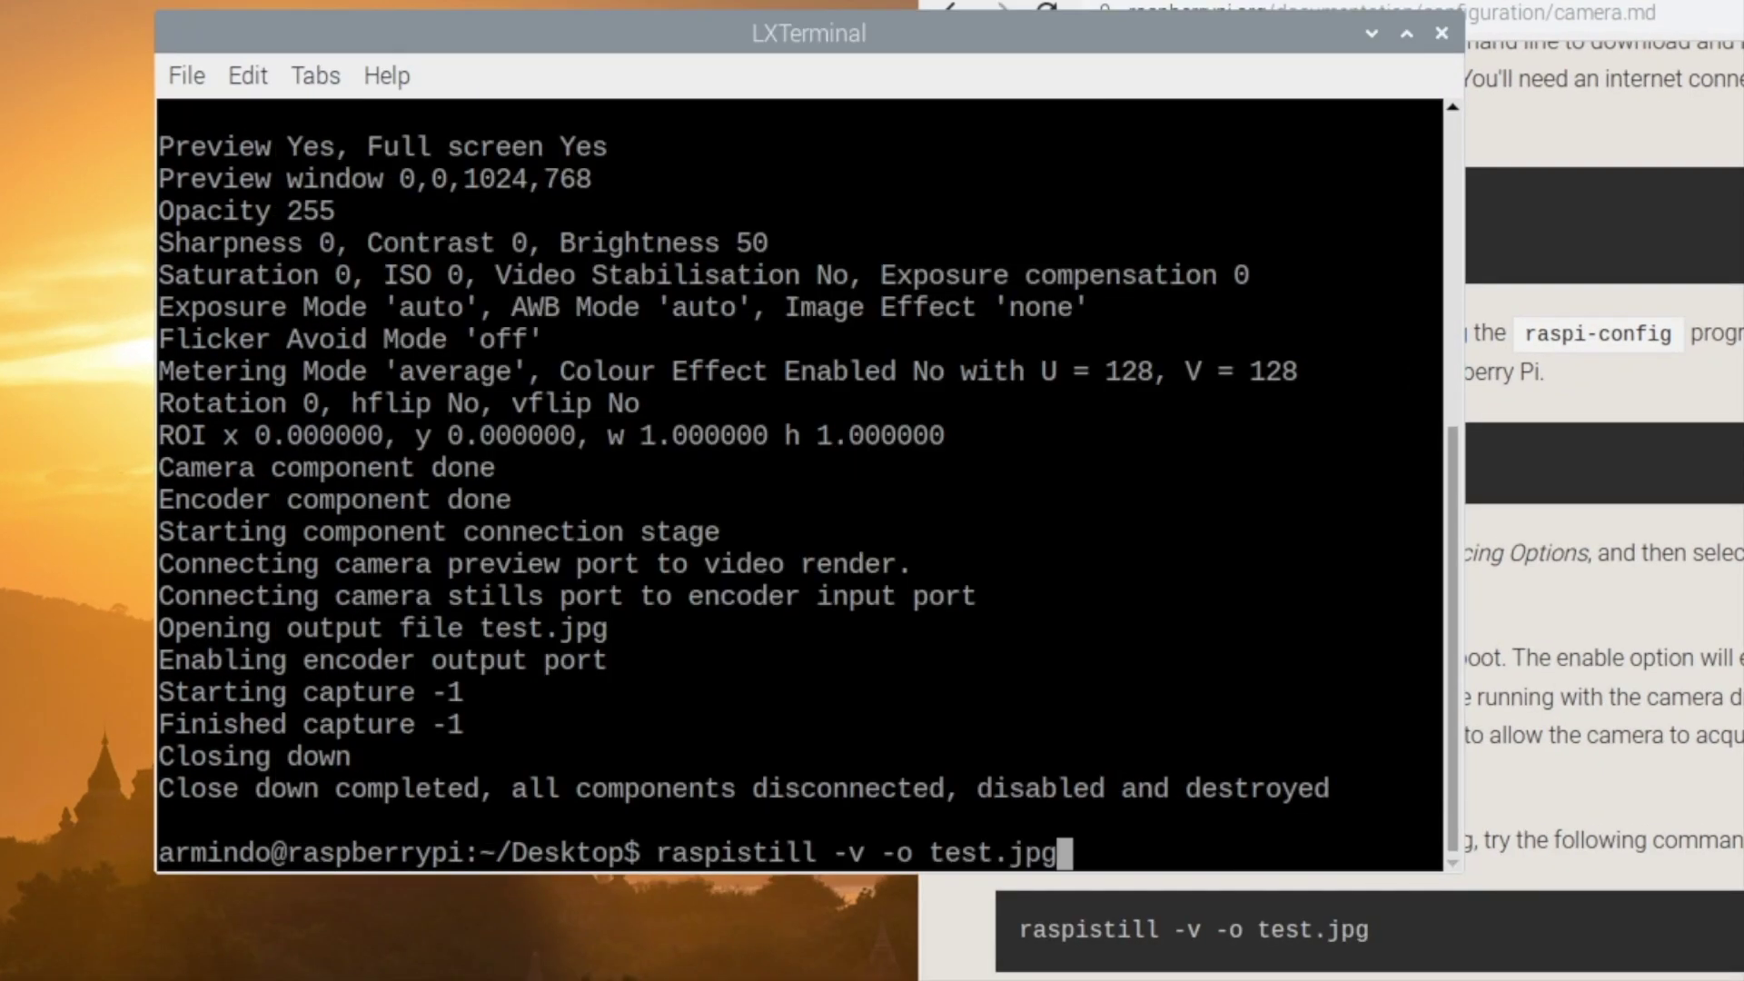
Take a second raspistill photo saved as test_lowlight.jpg.
{"action": "type", "text": "_"}
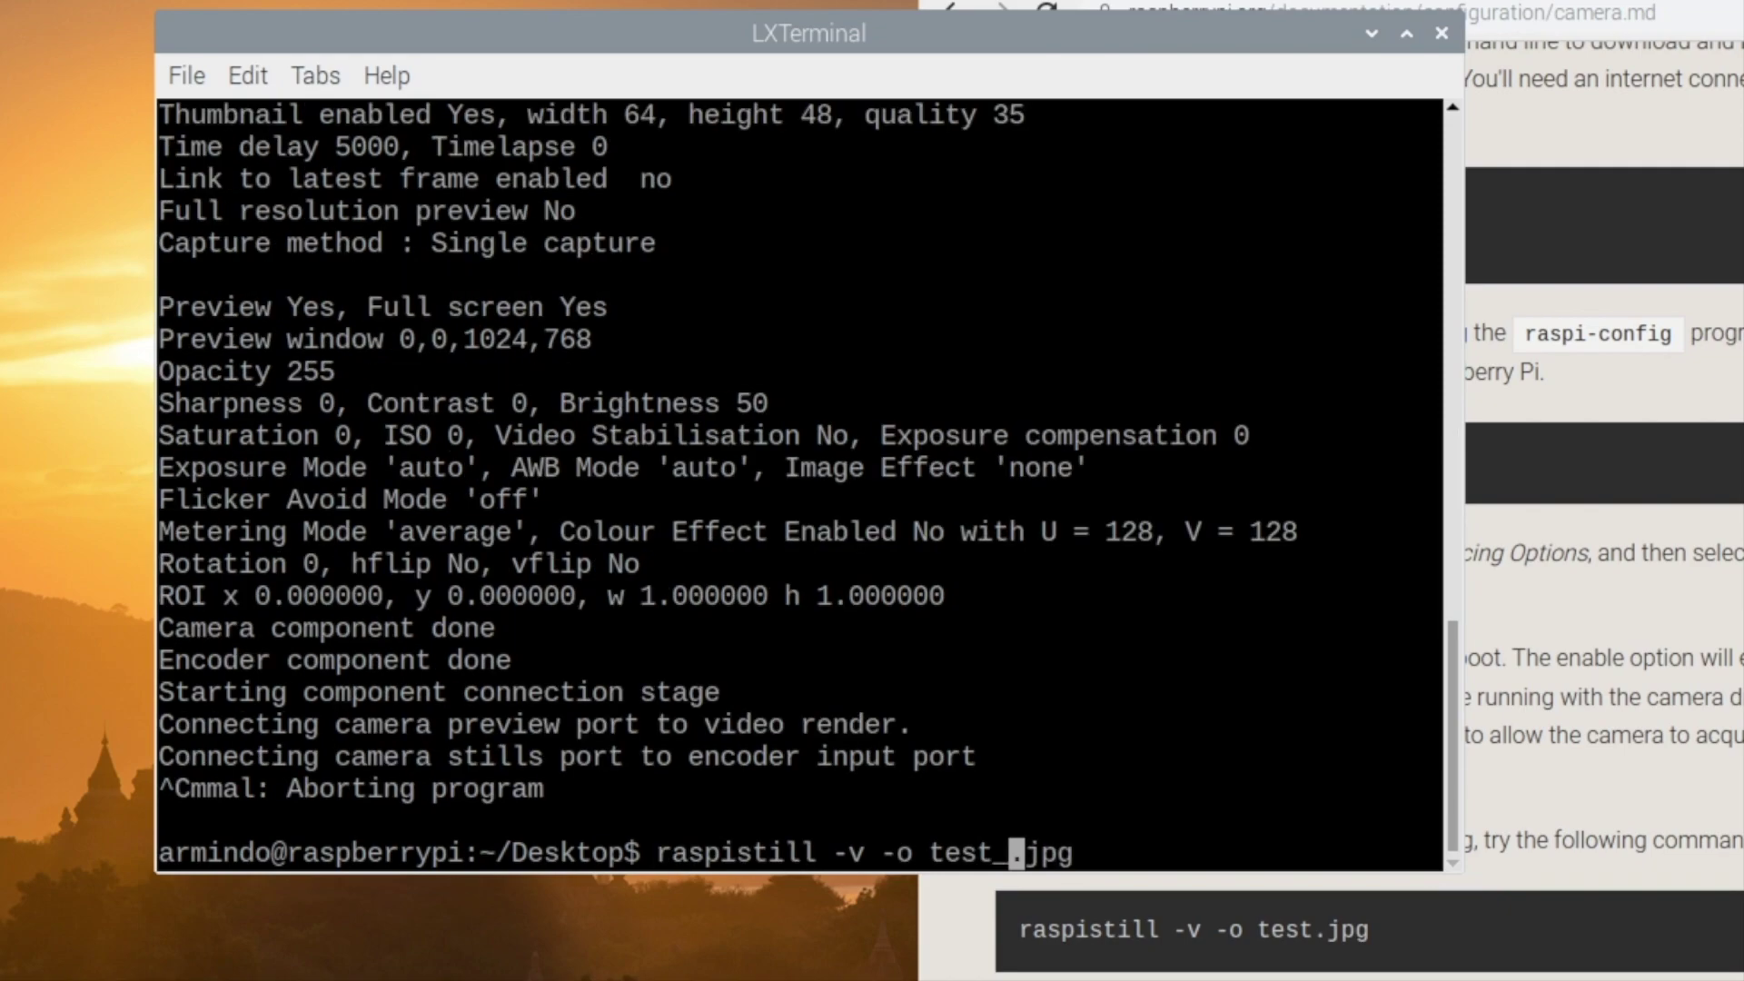
{"action": "type", "text": "2"}
{"action": "key", "text": "BackSpace"}
{"action": "type", "text": "lowlight"}
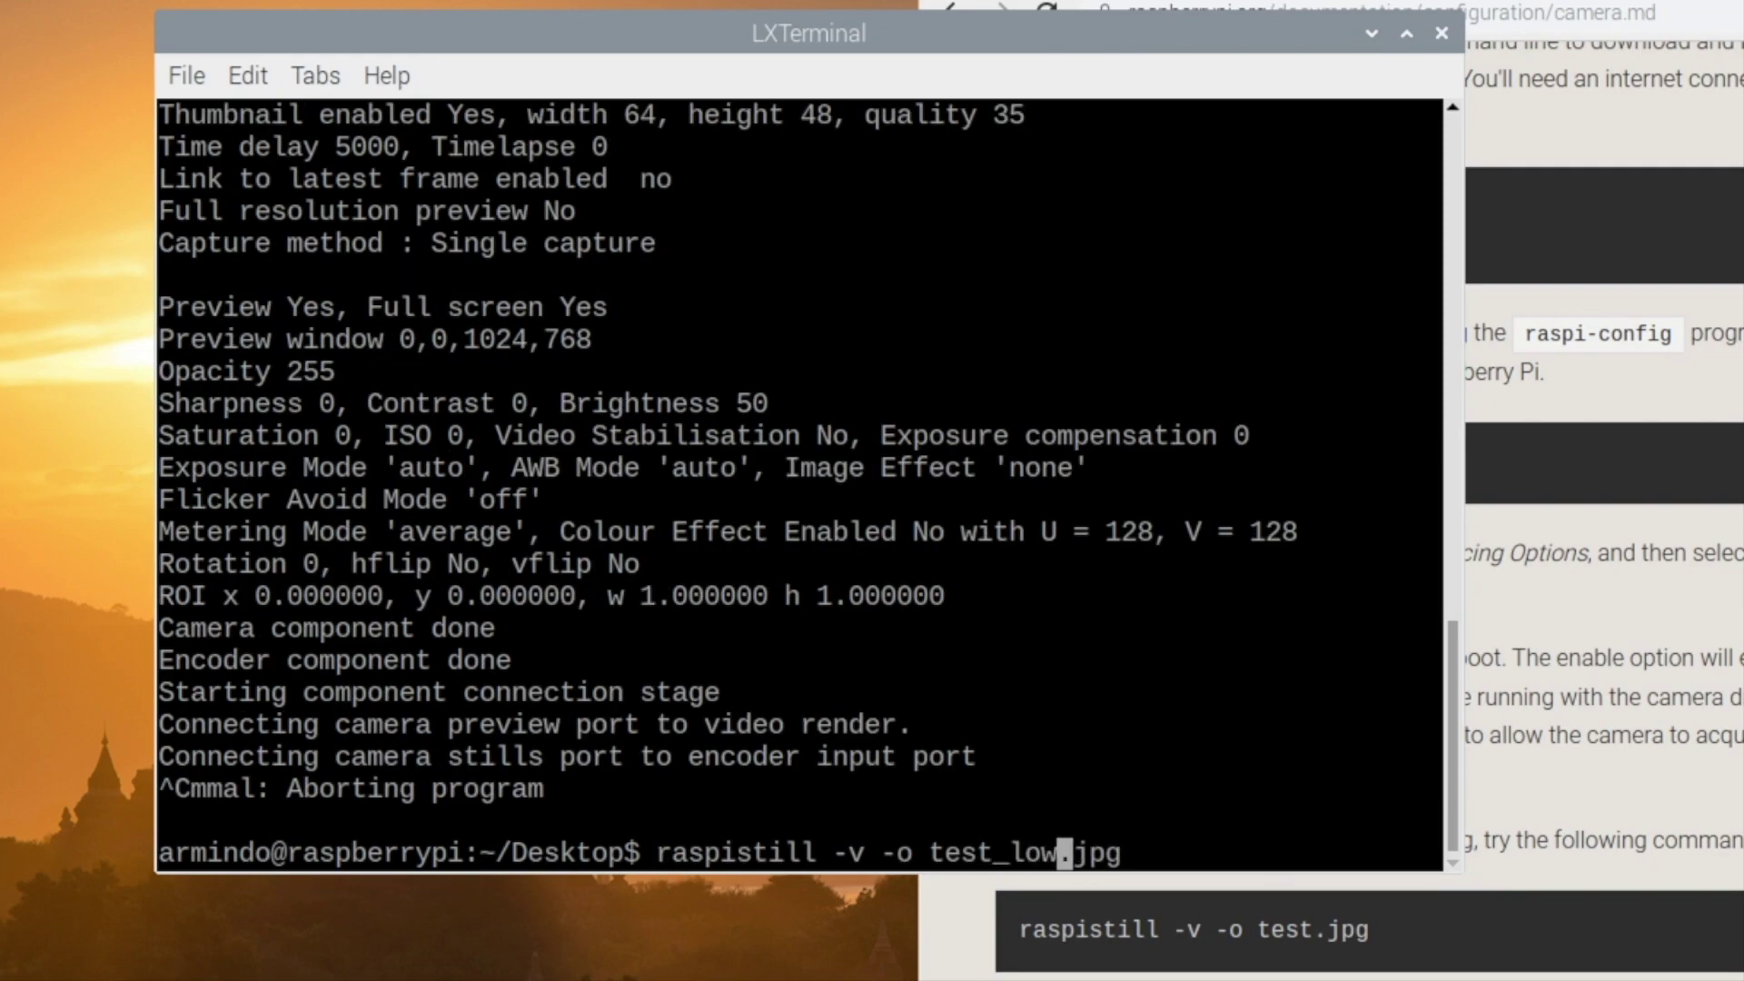
{"action": "key", "text": "Return"}
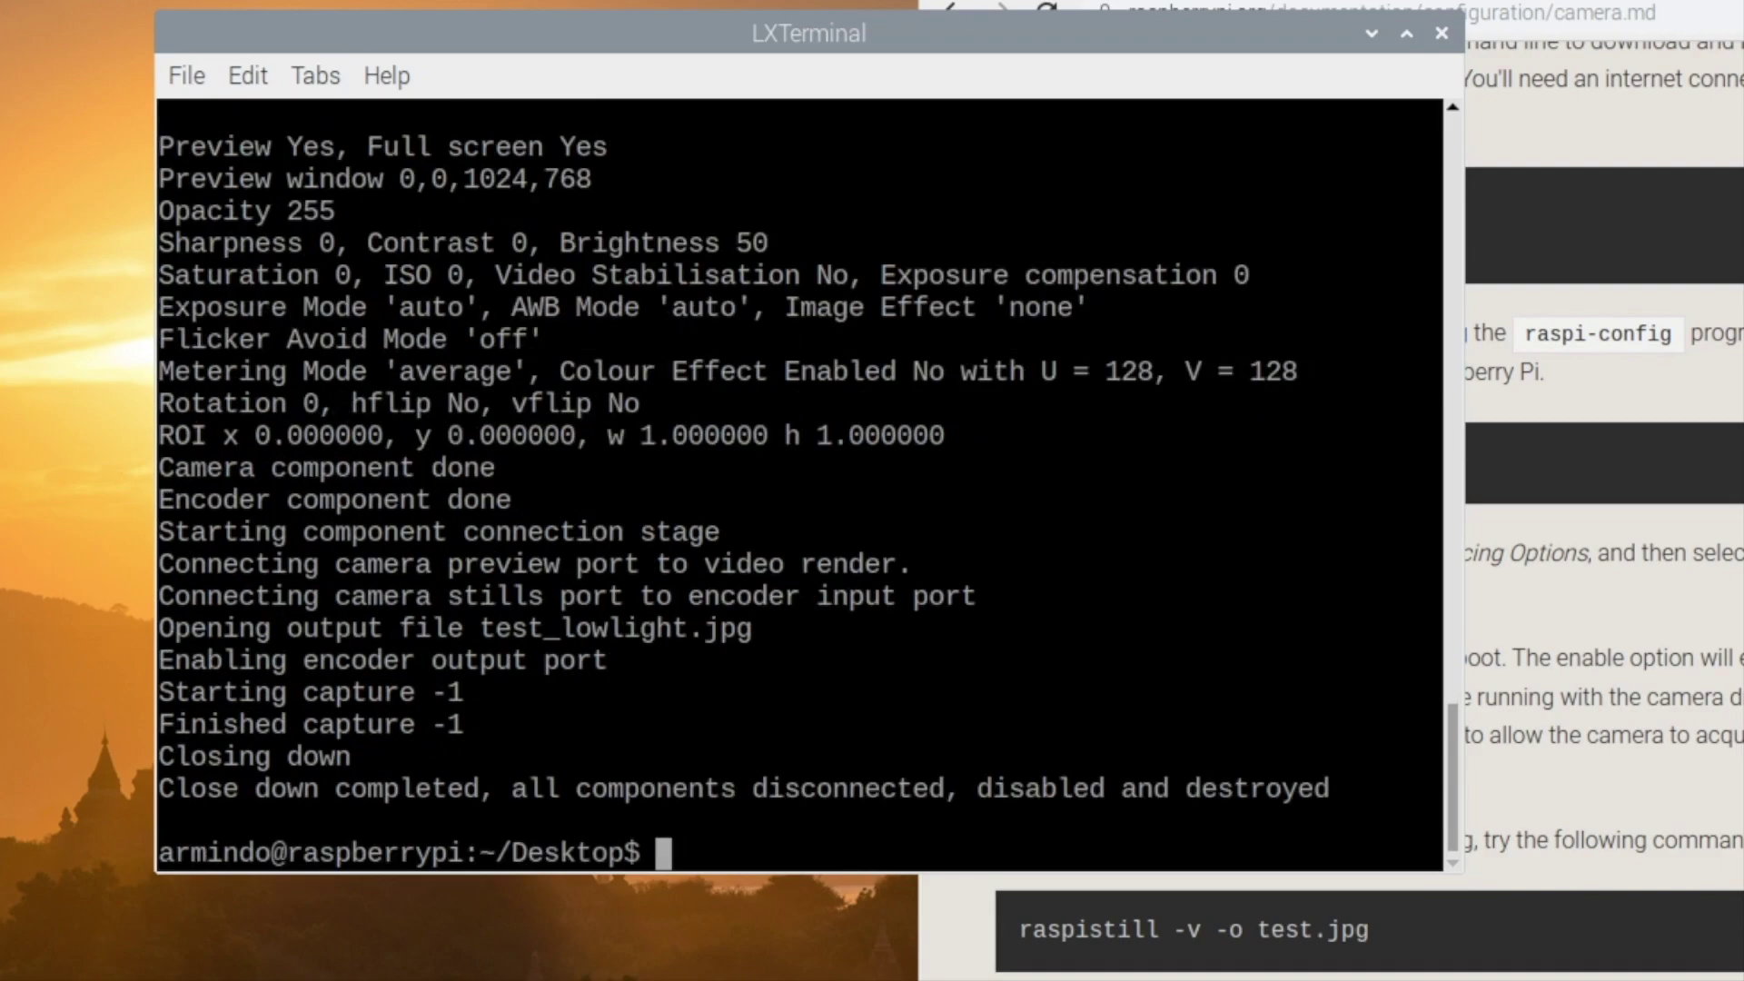
Open test_lowlight.jpg and test.jpg in Image Viewer and move the viewer aside.
{"action": "double_click", "coordinate": [0, 570]}
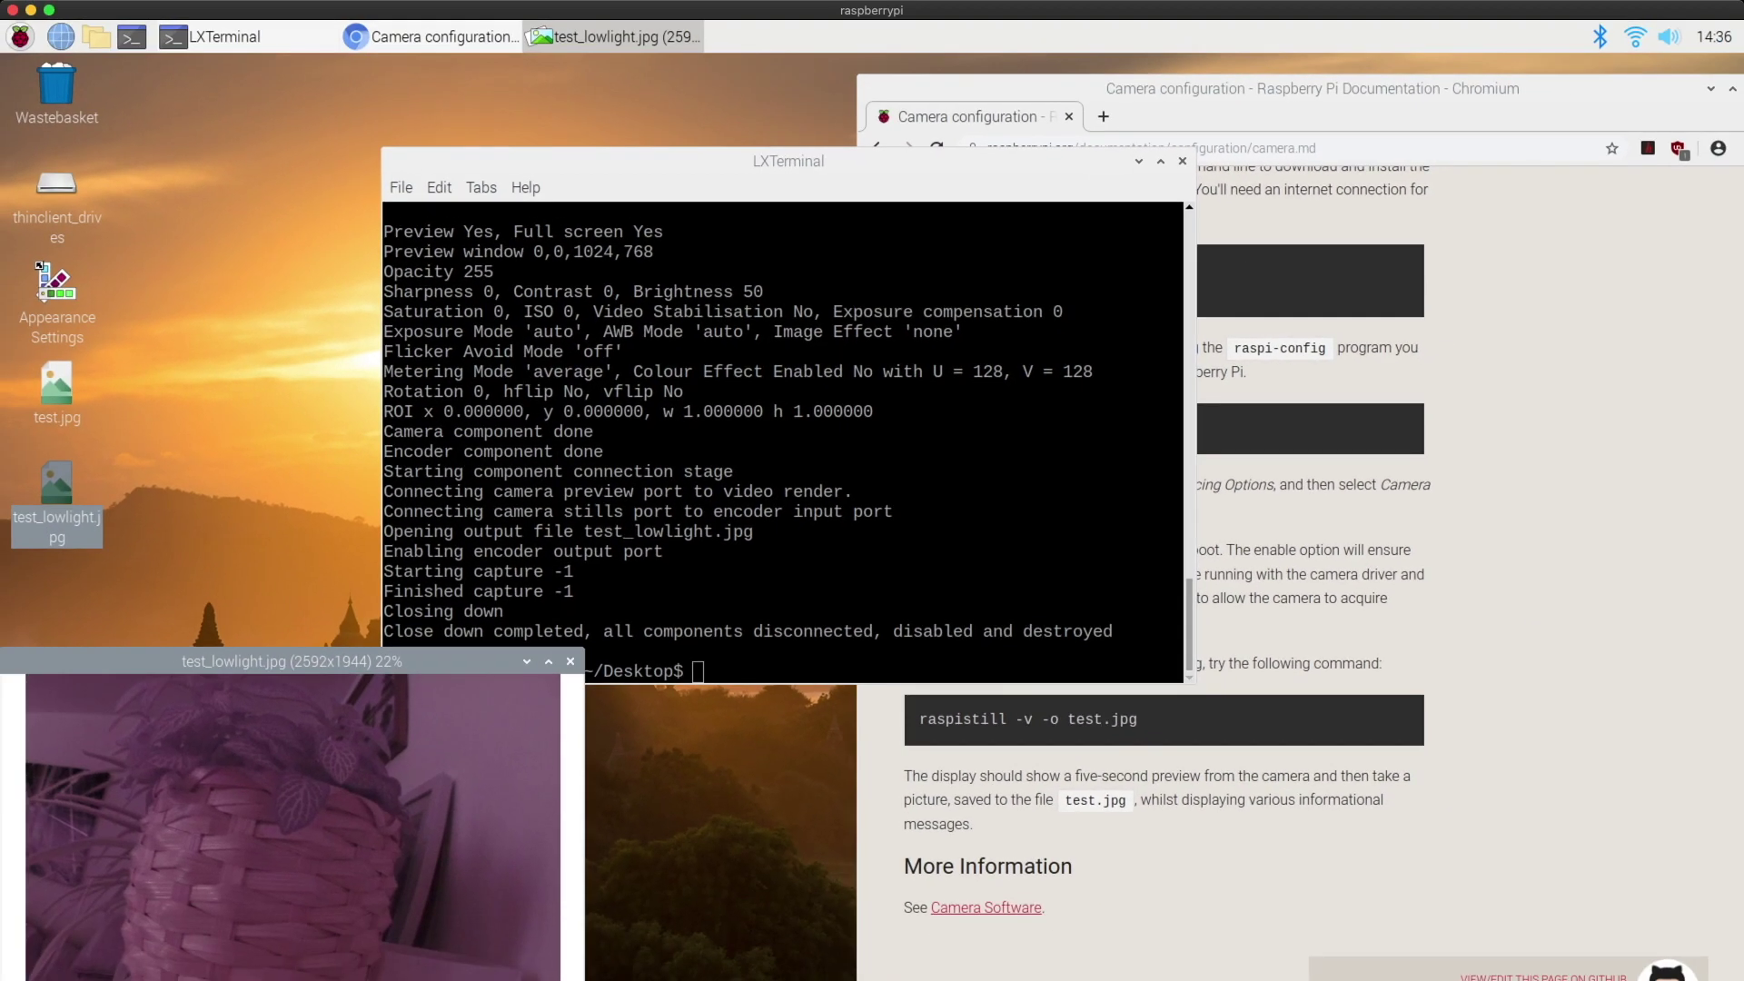
{"action": "double_click", "coordinate": [56, 386]}
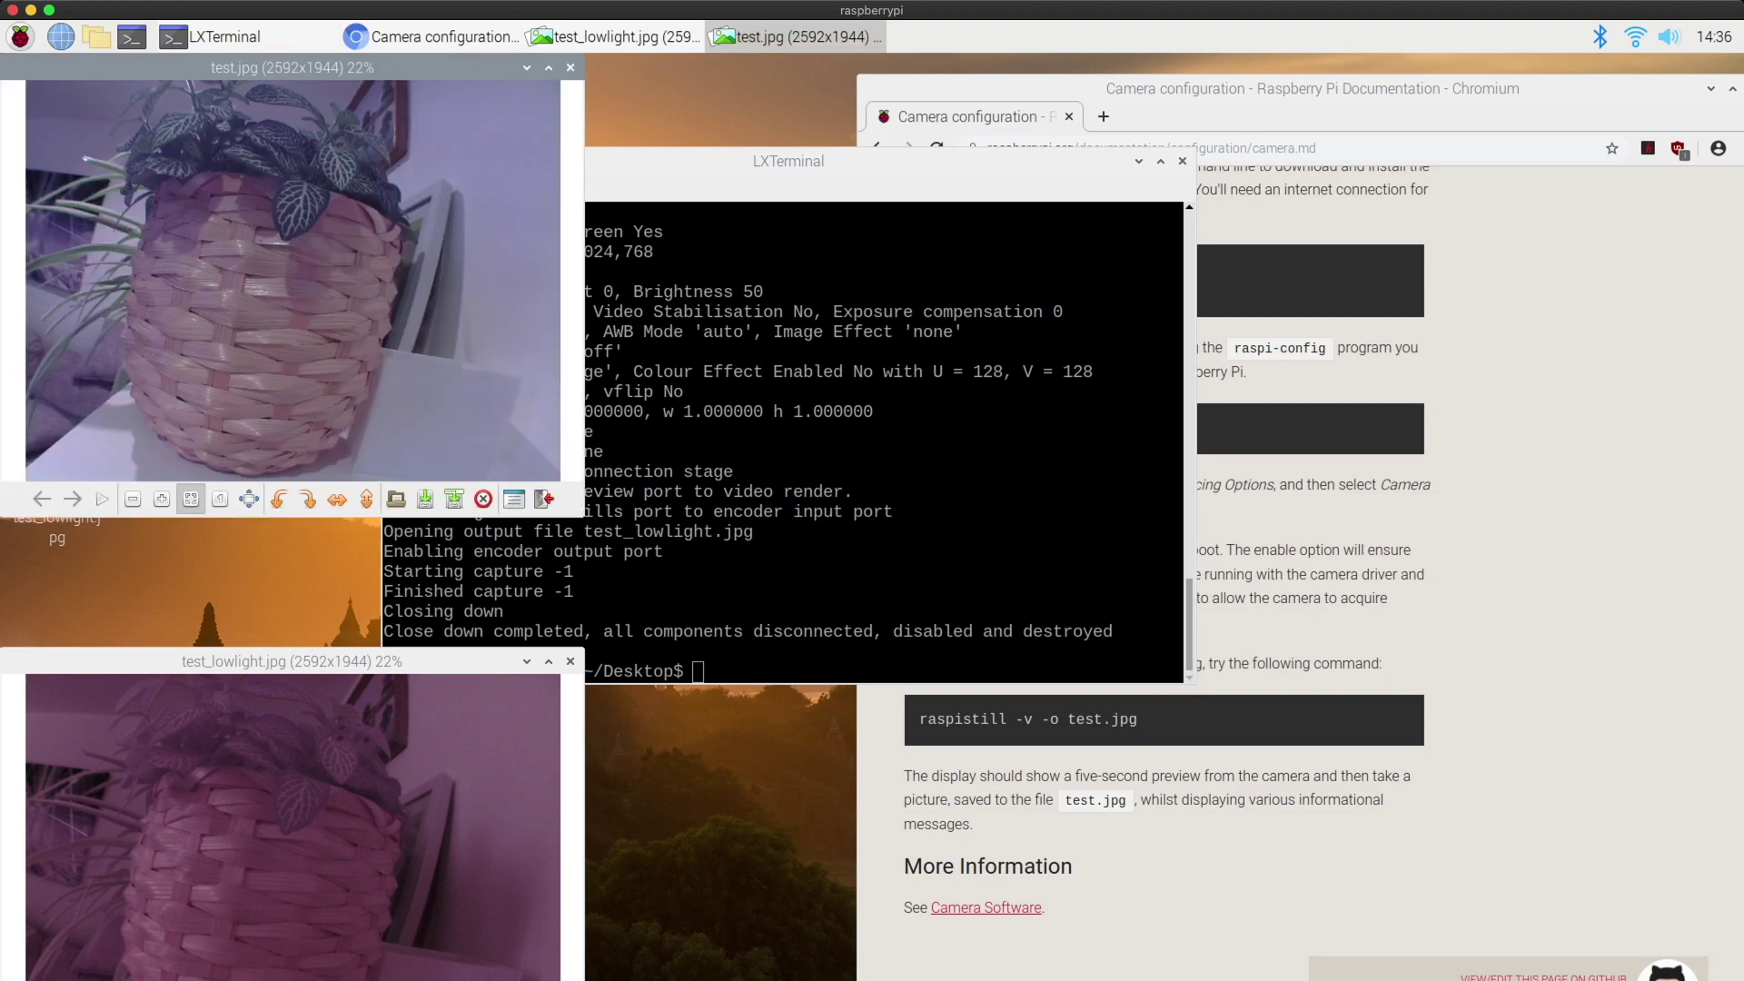
{"action": "left_click_drag", "start_coordinate": [290, 67], "coordinate": [1078, 197]}
{"action": "left_click", "coordinate": [636, 161]}
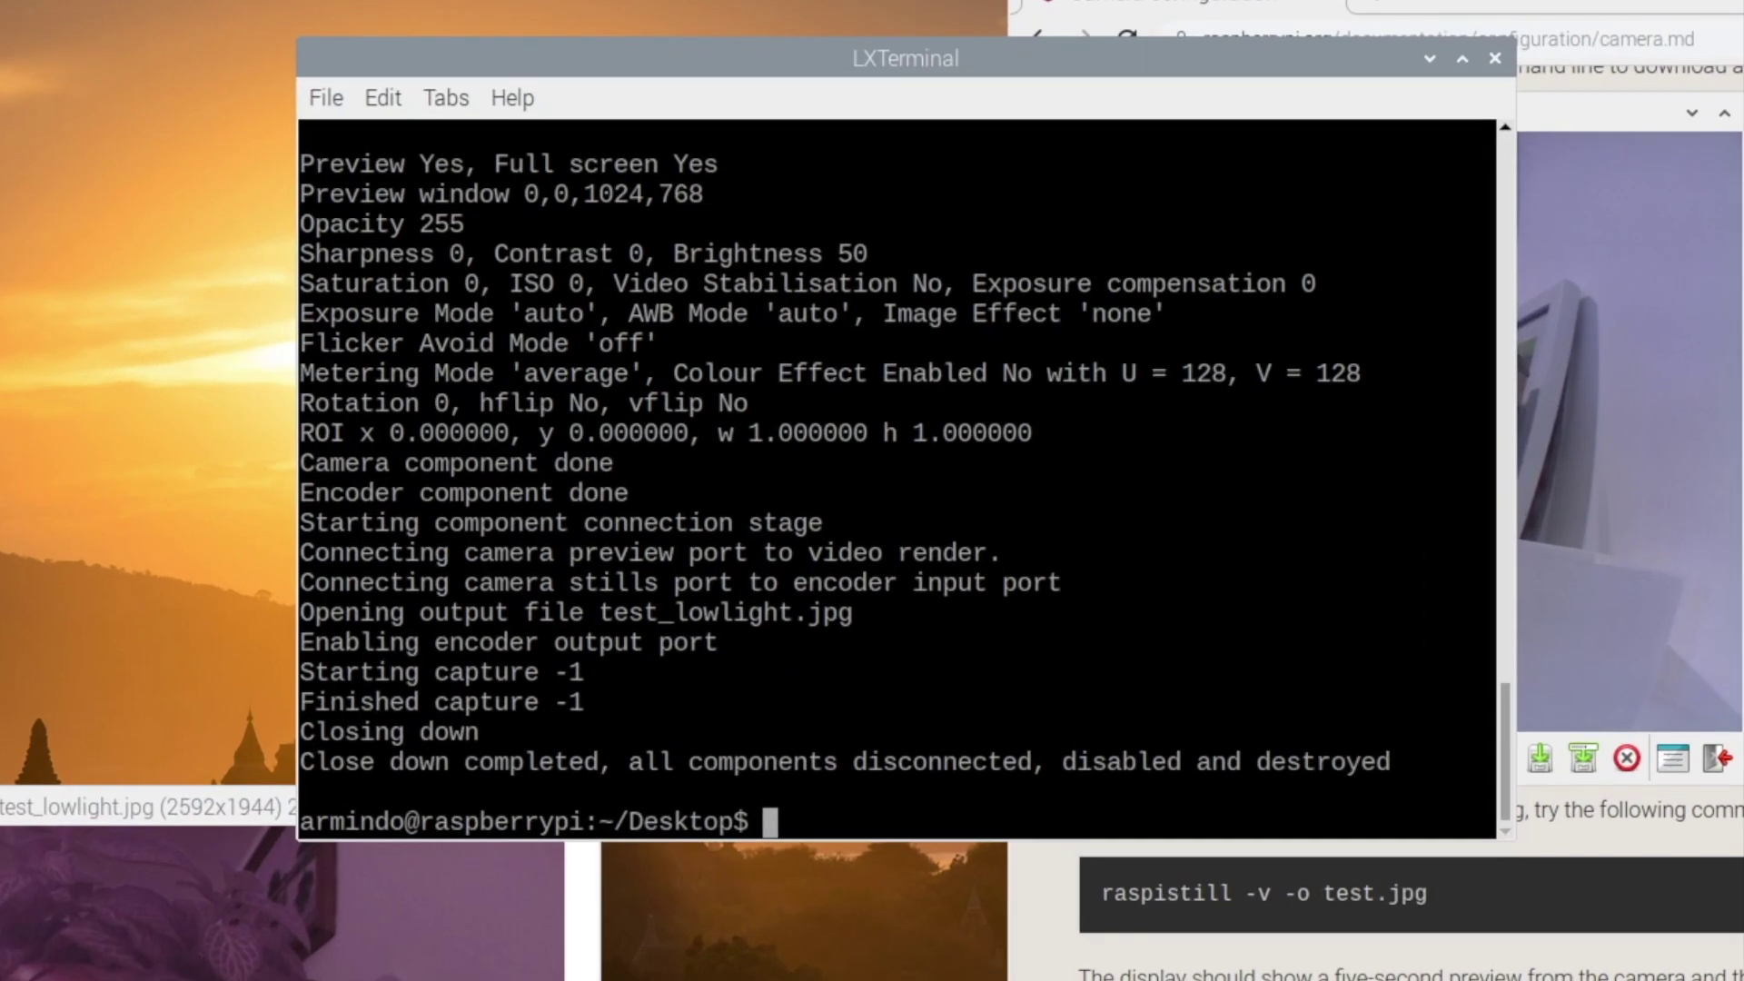
Check ffmpeg is installed and prepare to paste the raspivid -o vid.h264 command.
{"action": "type", "text": "ffmpeg"}
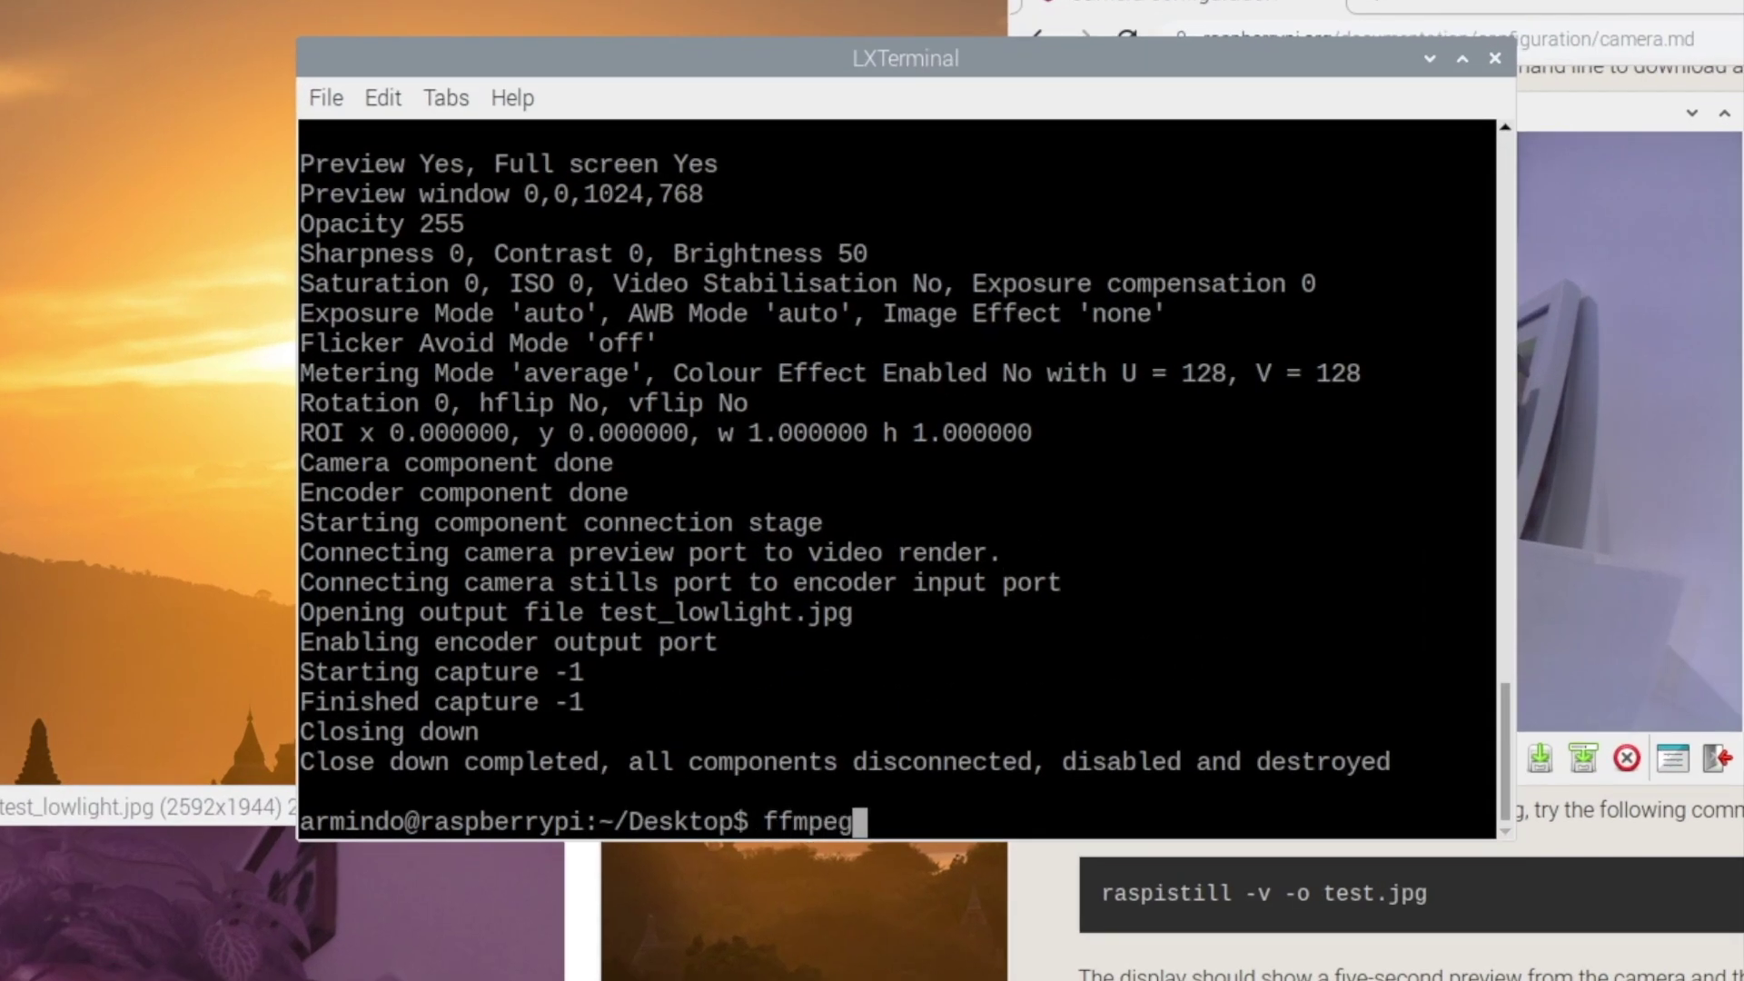
{"action": "key", "text": "Return"}
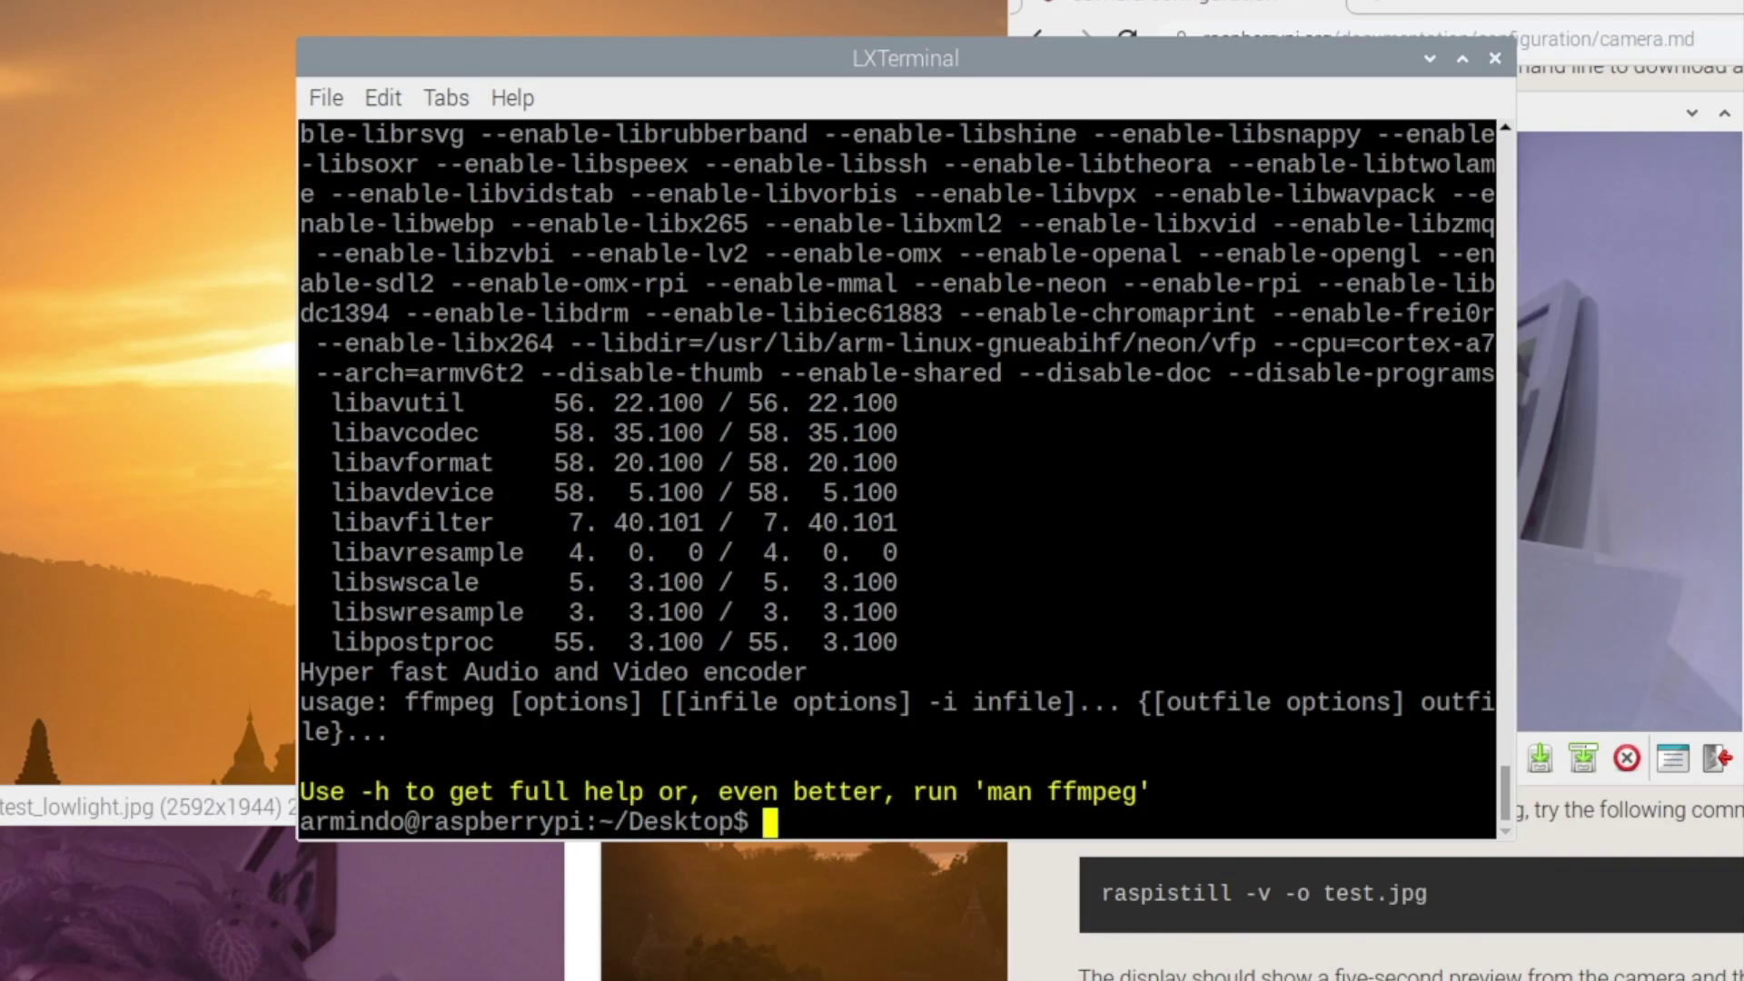
{"action": "key", "text": "alt+Tab"}
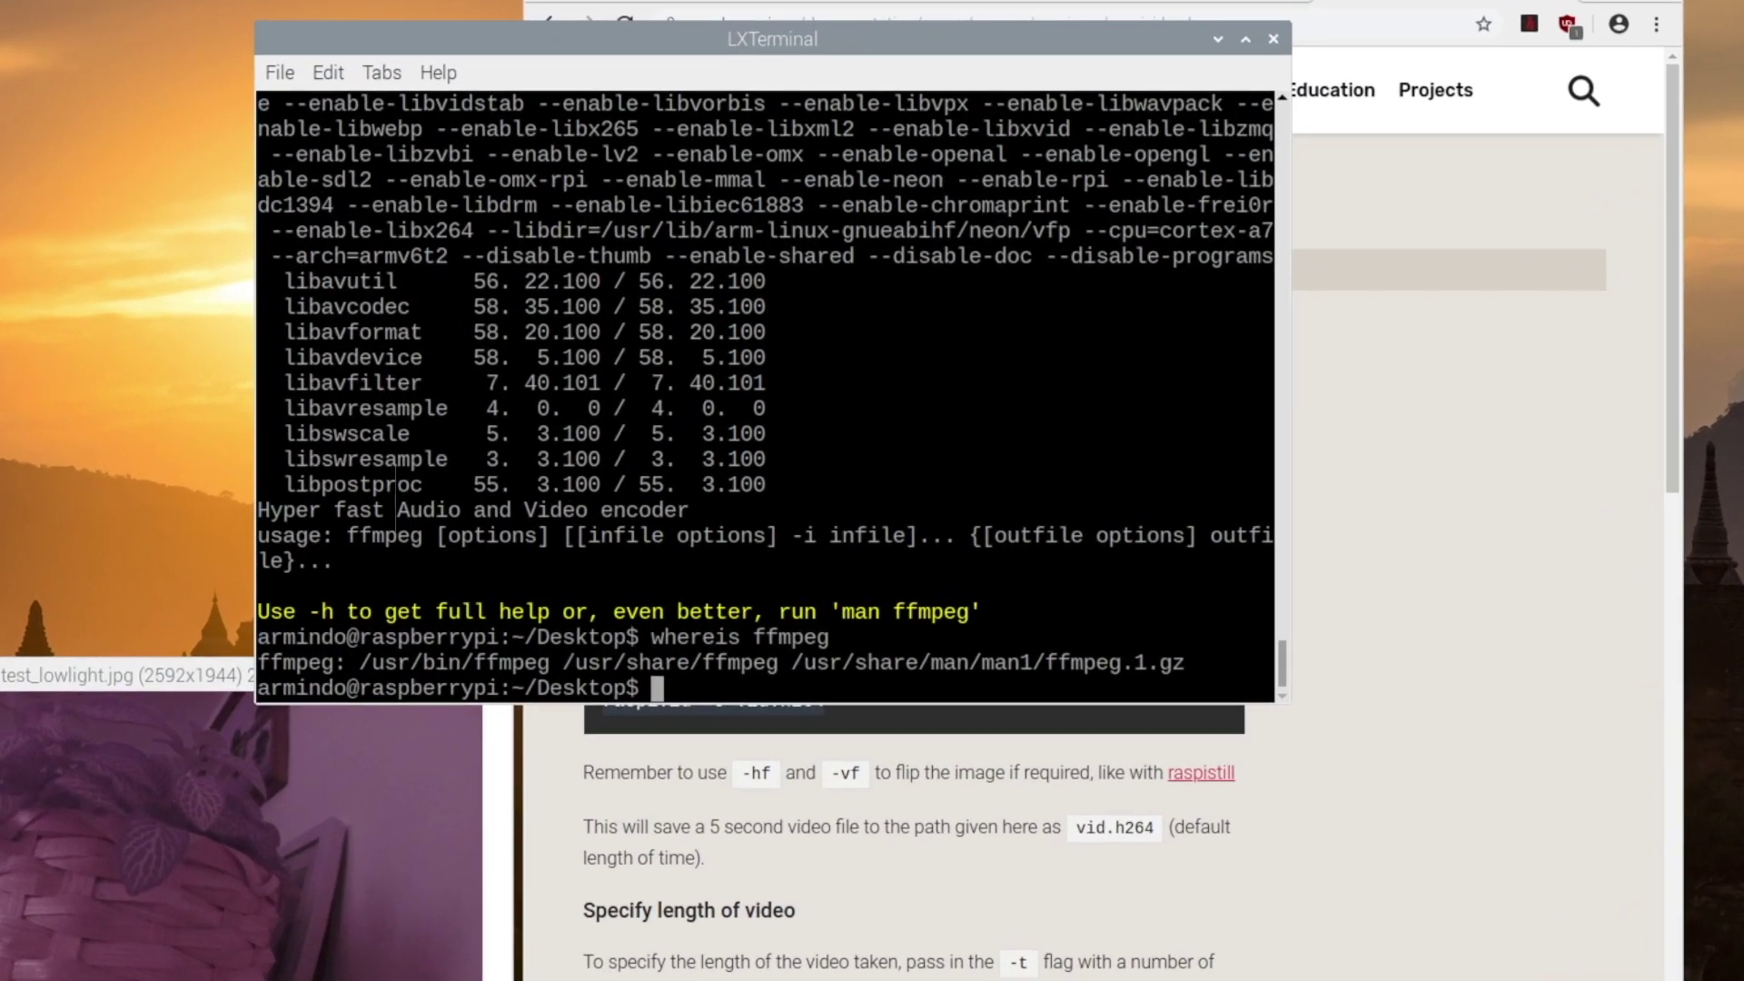
{"action": "key", "text": "Return"}
{"action": "key", "text": "Return"}
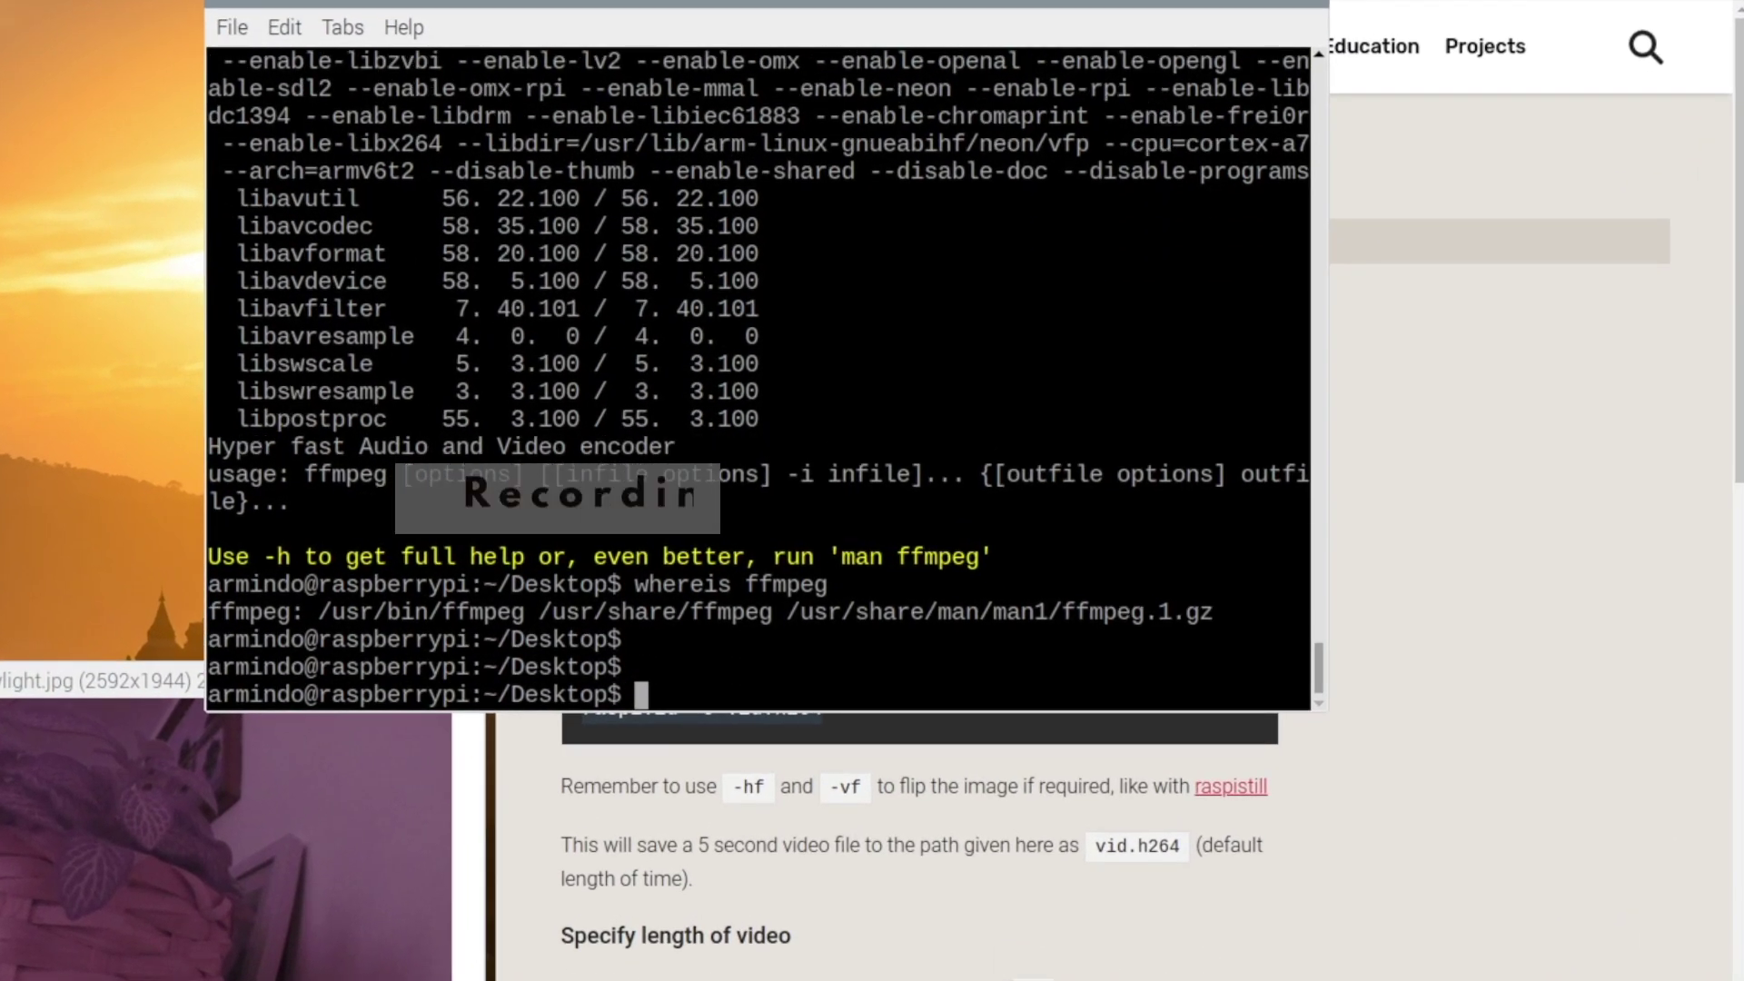
{"action": "right_click", "coordinate": [738, 434]}
Record vid.h264 with raspivid, then recall the command and append -t 10000.
{"action": "left_click", "coordinate": [799, 526]}
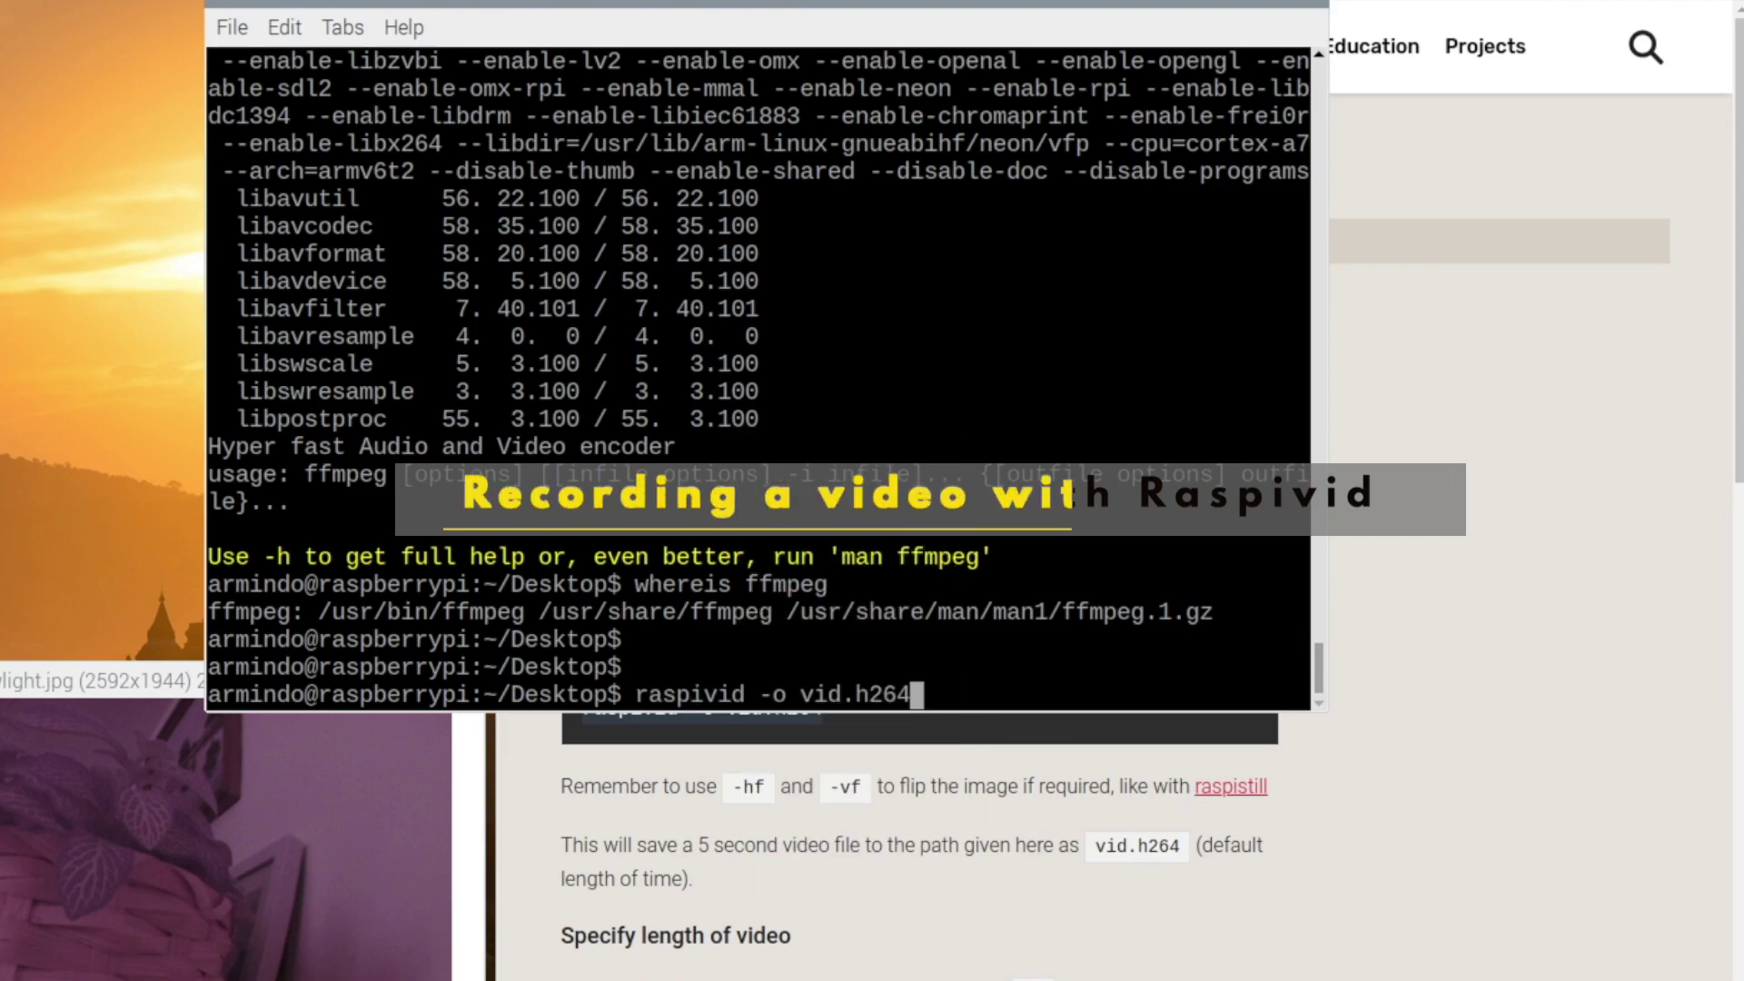
{"action": "key", "text": "Return"}
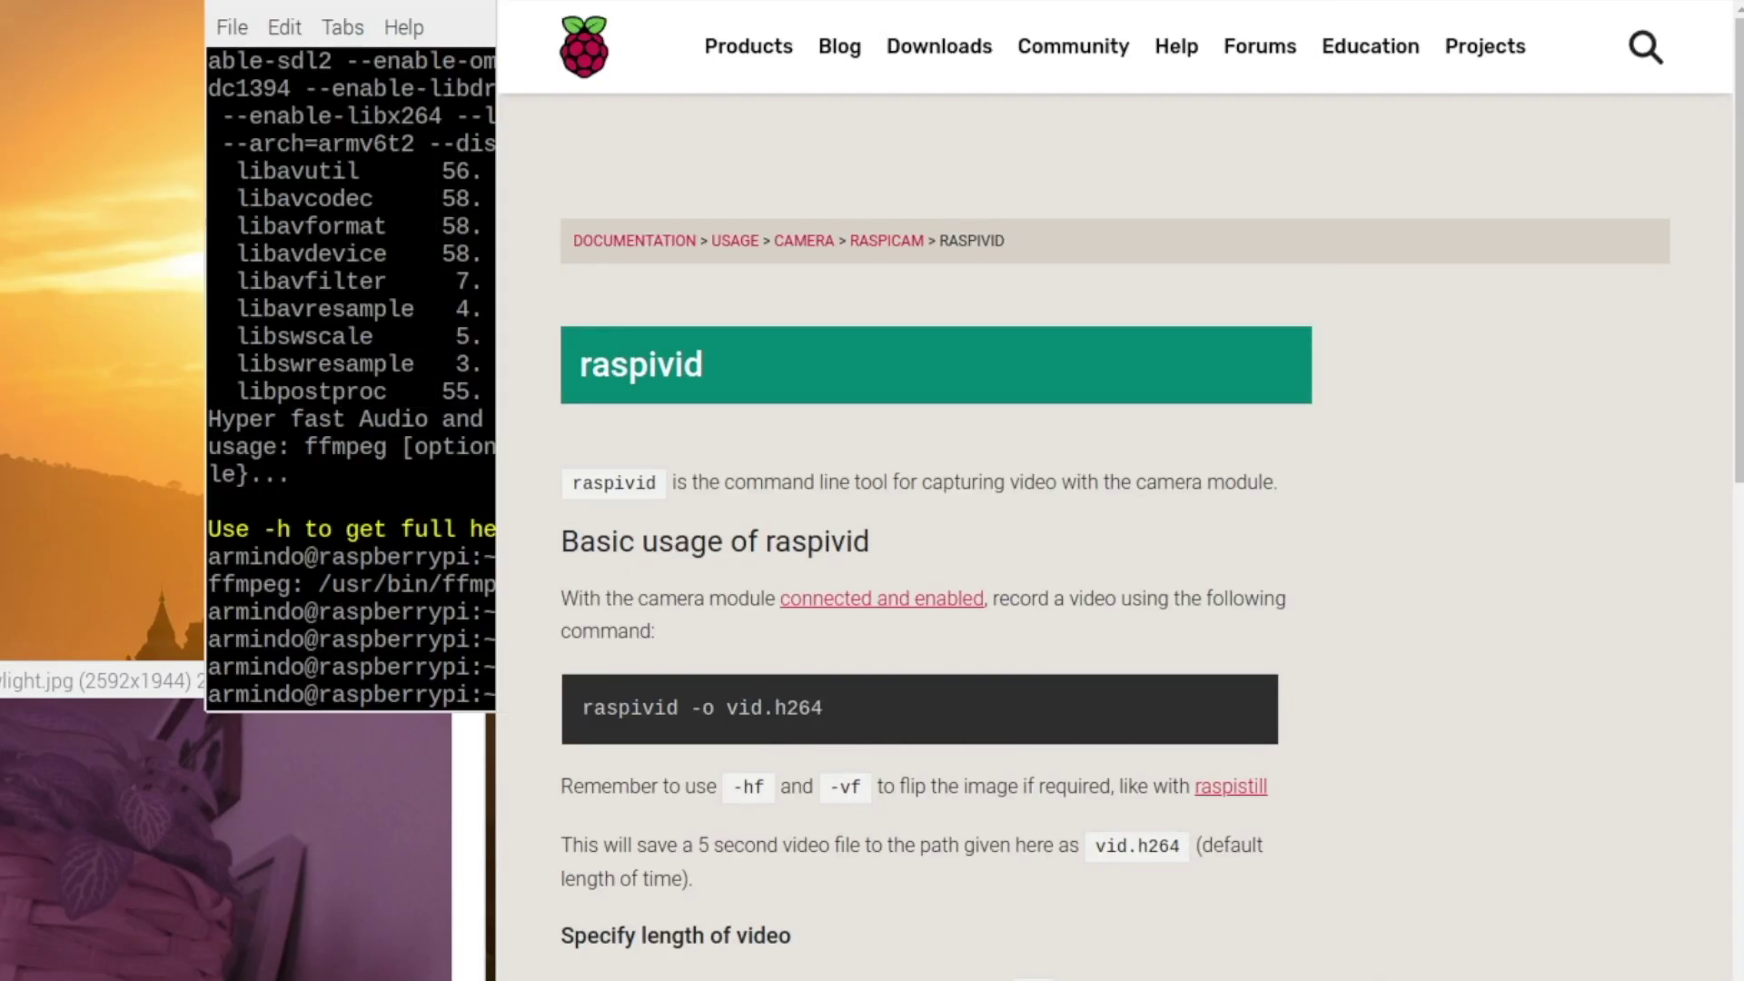
{"action": "scroll", "coordinate": [1117, 509], "scroll_direction": "down", "scroll_amount": 3}
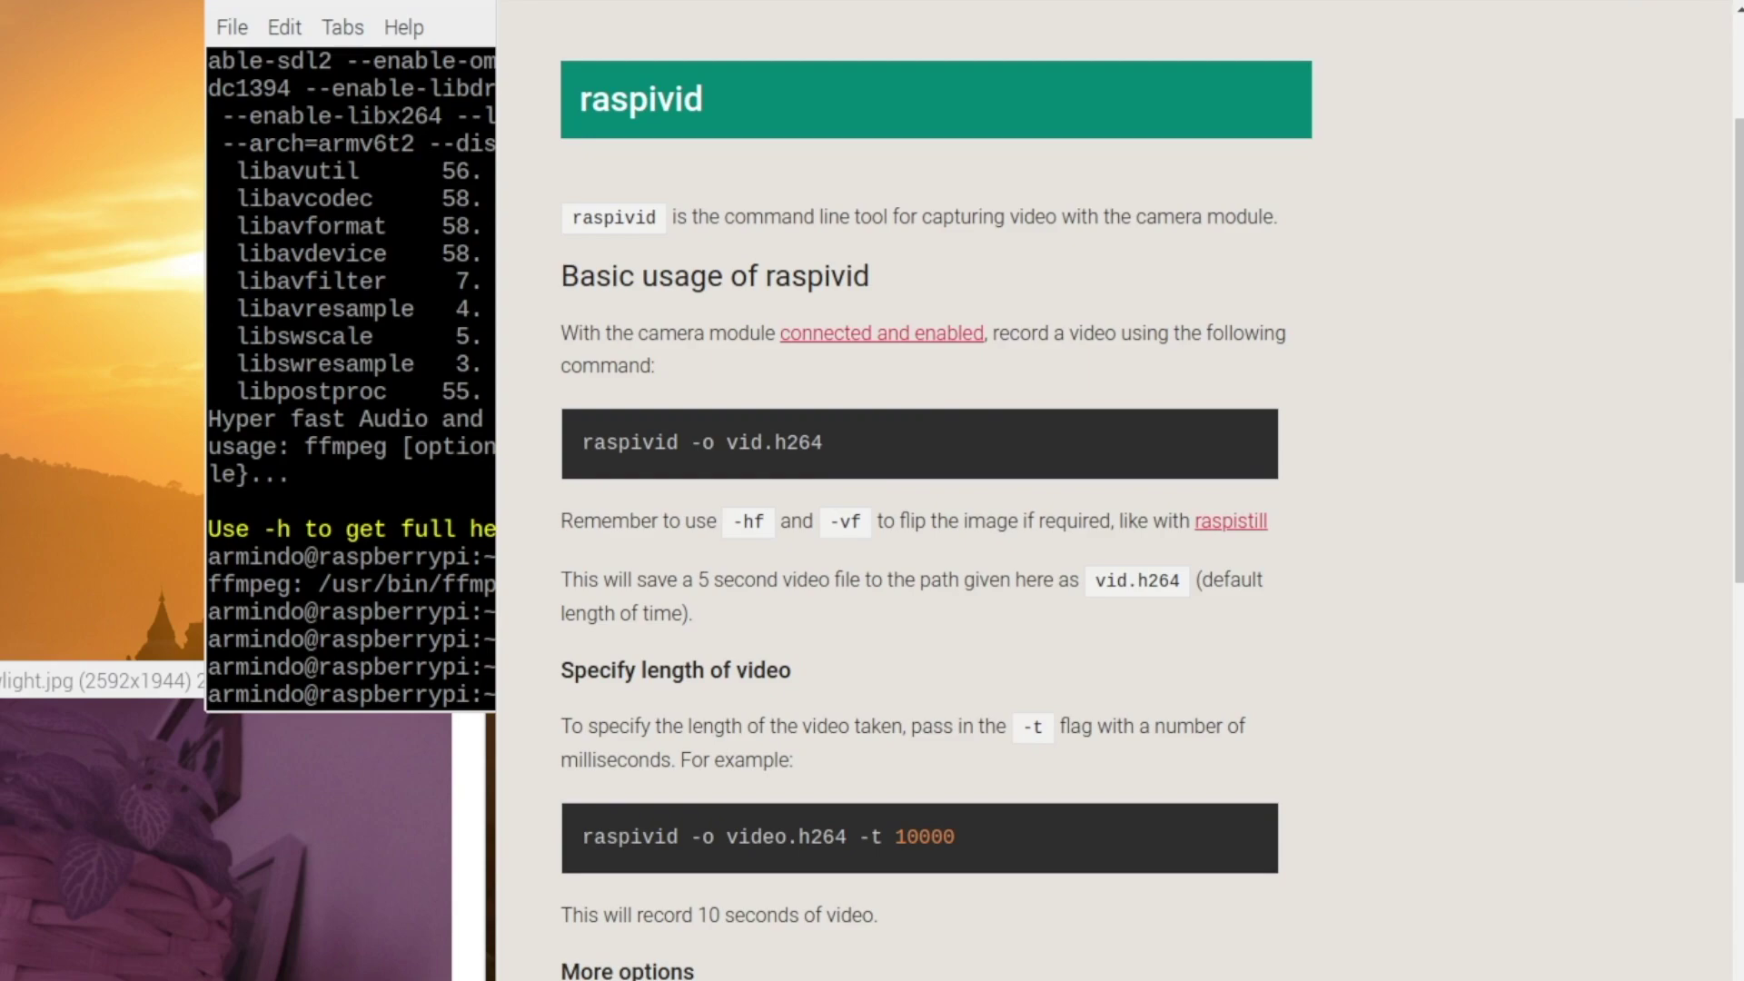
{"action": "key", "text": "alt+Tab"}
{"action": "key", "text": "Up"}
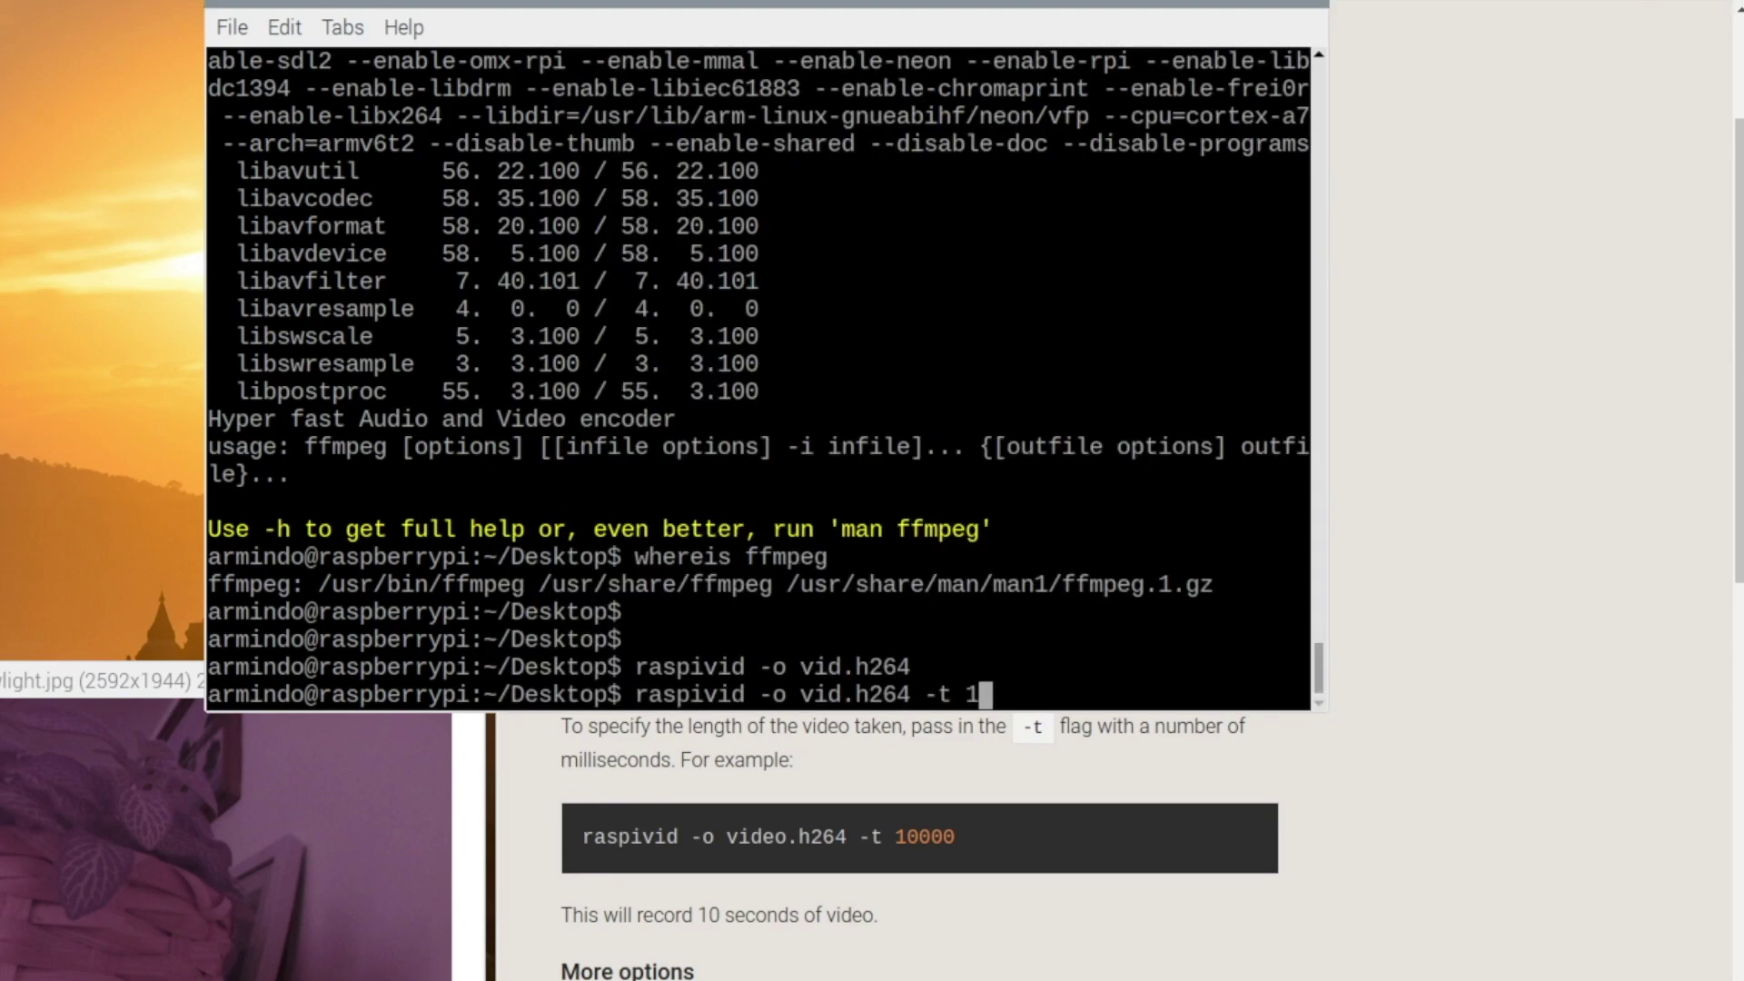
{"action": "type", "text": "-t 10000"}
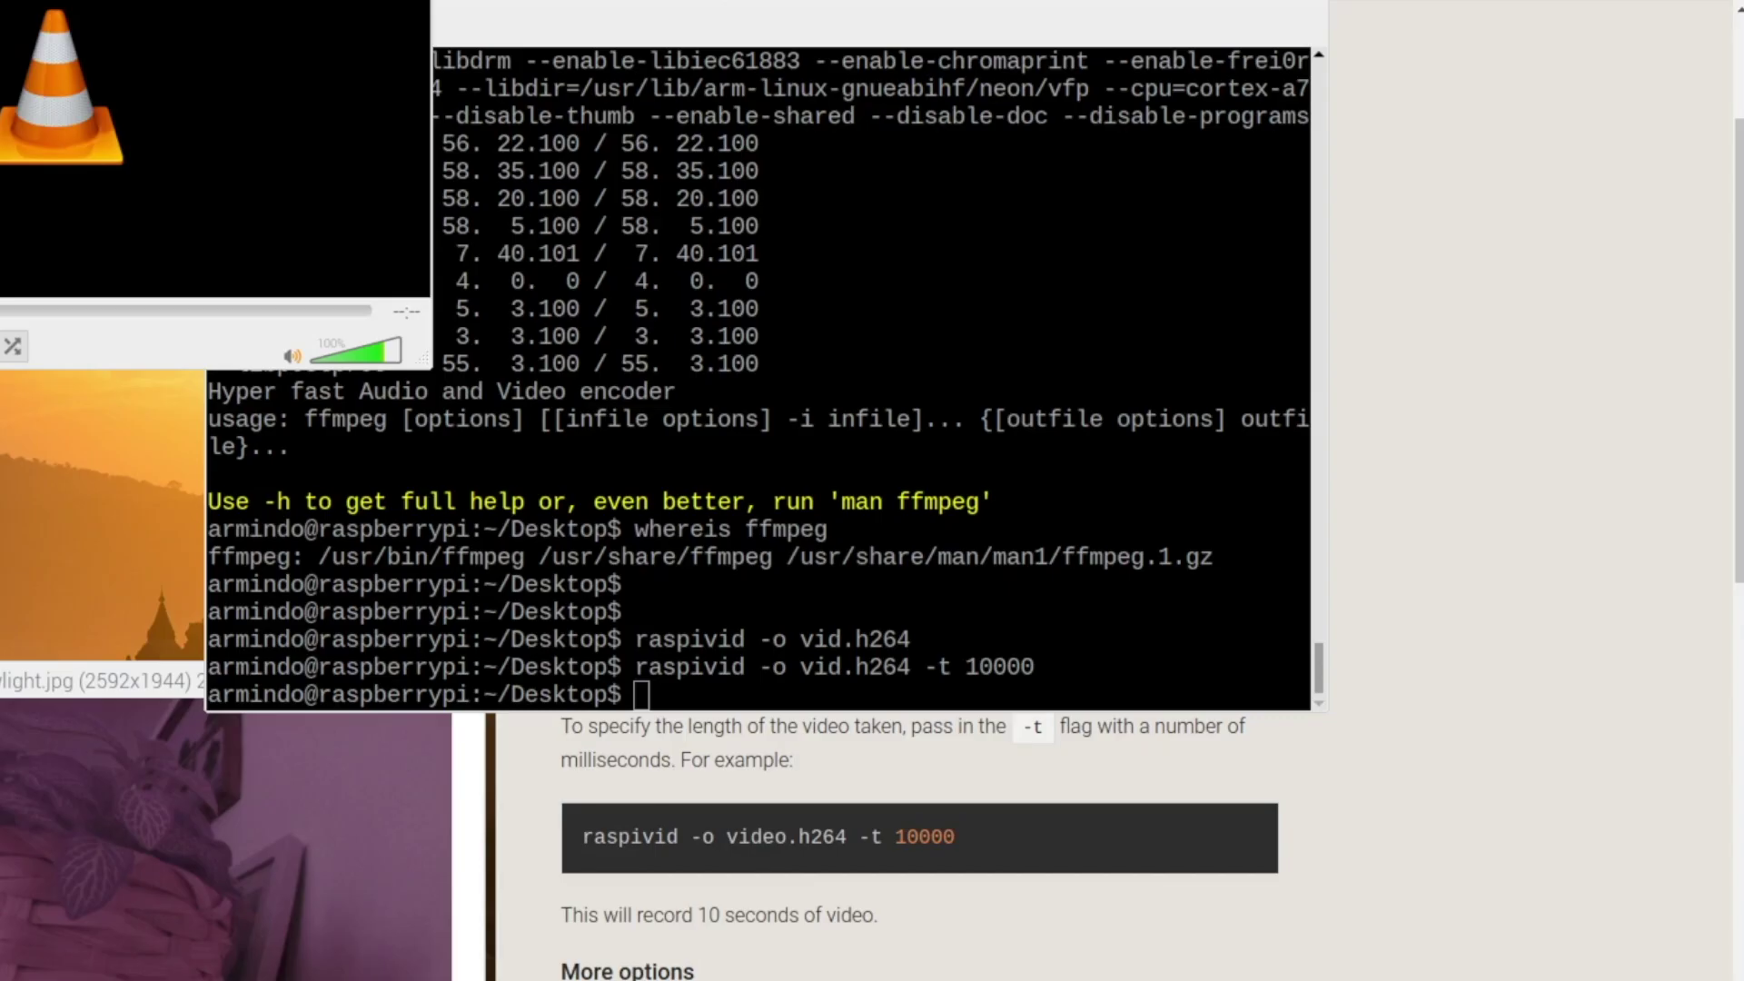
Record vid_30s.h264 with -t 30000, then re-record it adding -w 640 -h 480.
{"action": "key", "text": "alt+Tab"}
{"action": "key", "text": "Up"}
{"action": "key", "text": "Left"}
{"action": "key", "text": "Left"}
{"action": "key", "text": "Left"}
{"action": "key", "text": "Left"}
{"action": "key", "text": "BackSpace"}
{"action": "type", "text": "3"}
{"action": "key", "text": "Left"}
{"action": "key", "text": "Left"}
{"action": "key", "text": "Left"}
{"action": "key", "text": "Left"}
{"action": "key", "text": "Left"}
{"action": "key", "text": "Left"}
{"action": "key", "text": "Left"}
{"action": "key", "text": "Left"}
{"action": "key", "text": "Left"}
{"action": "key", "text": "Left"}
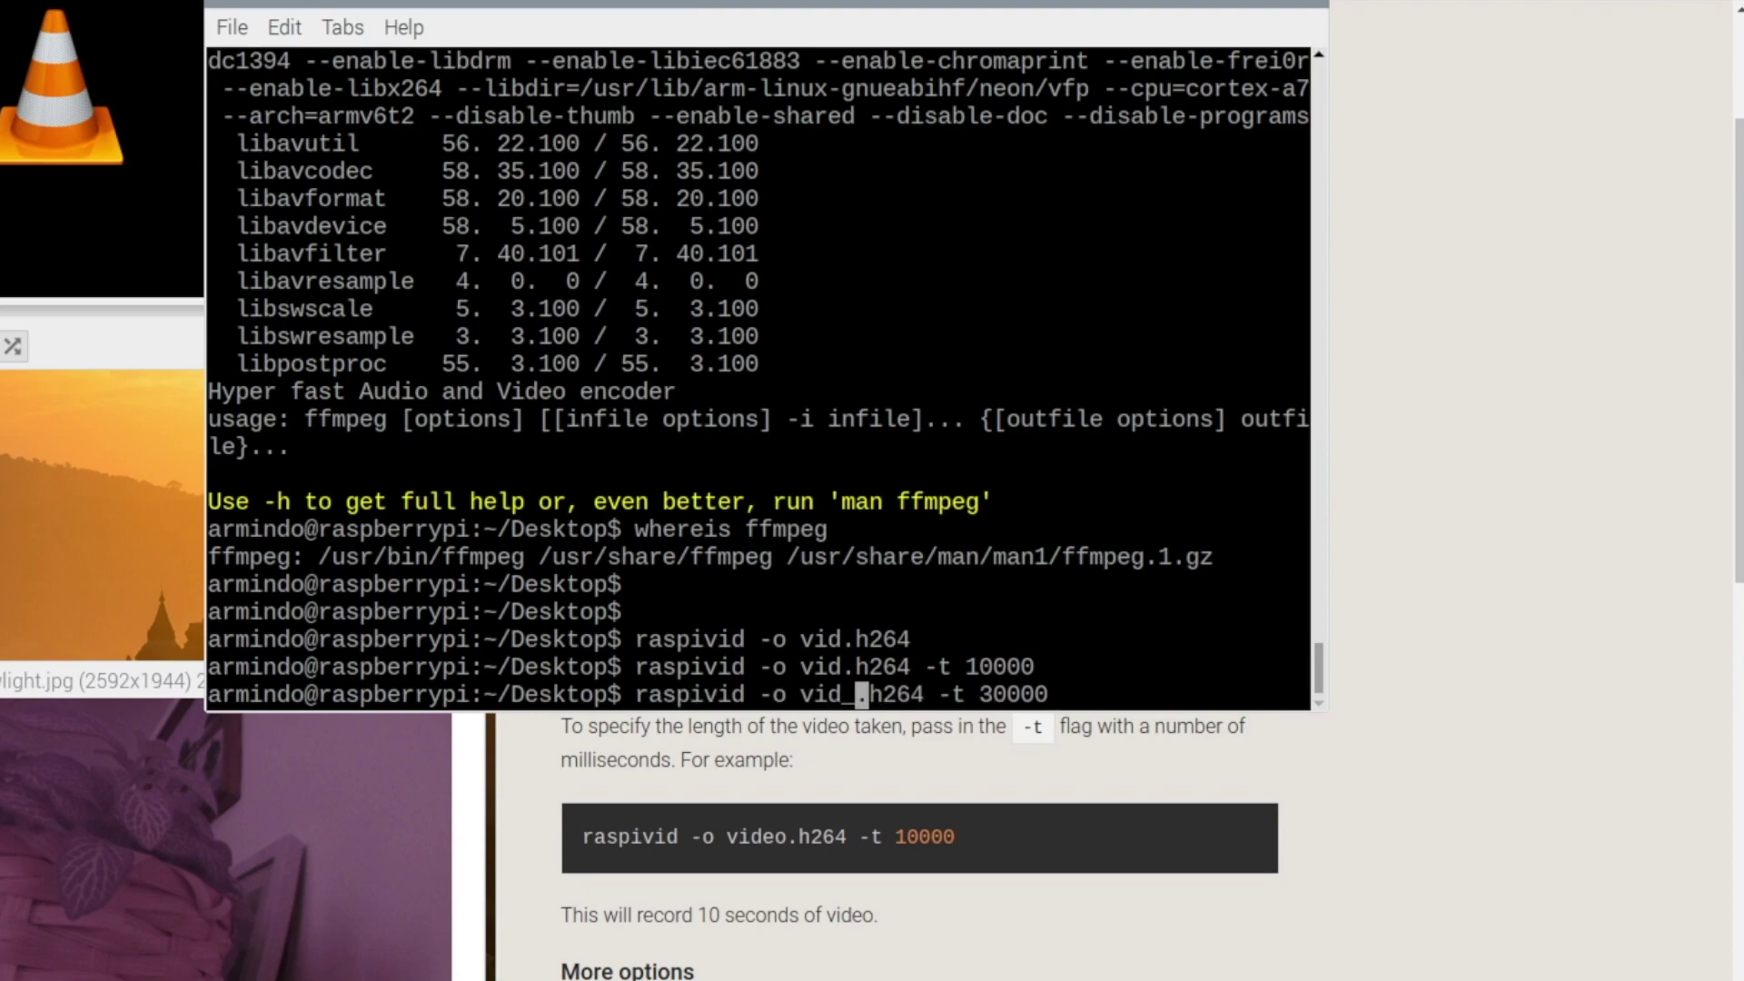
{"action": "type", "text": "_30s"}
{"action": "key", "text": "Return"}
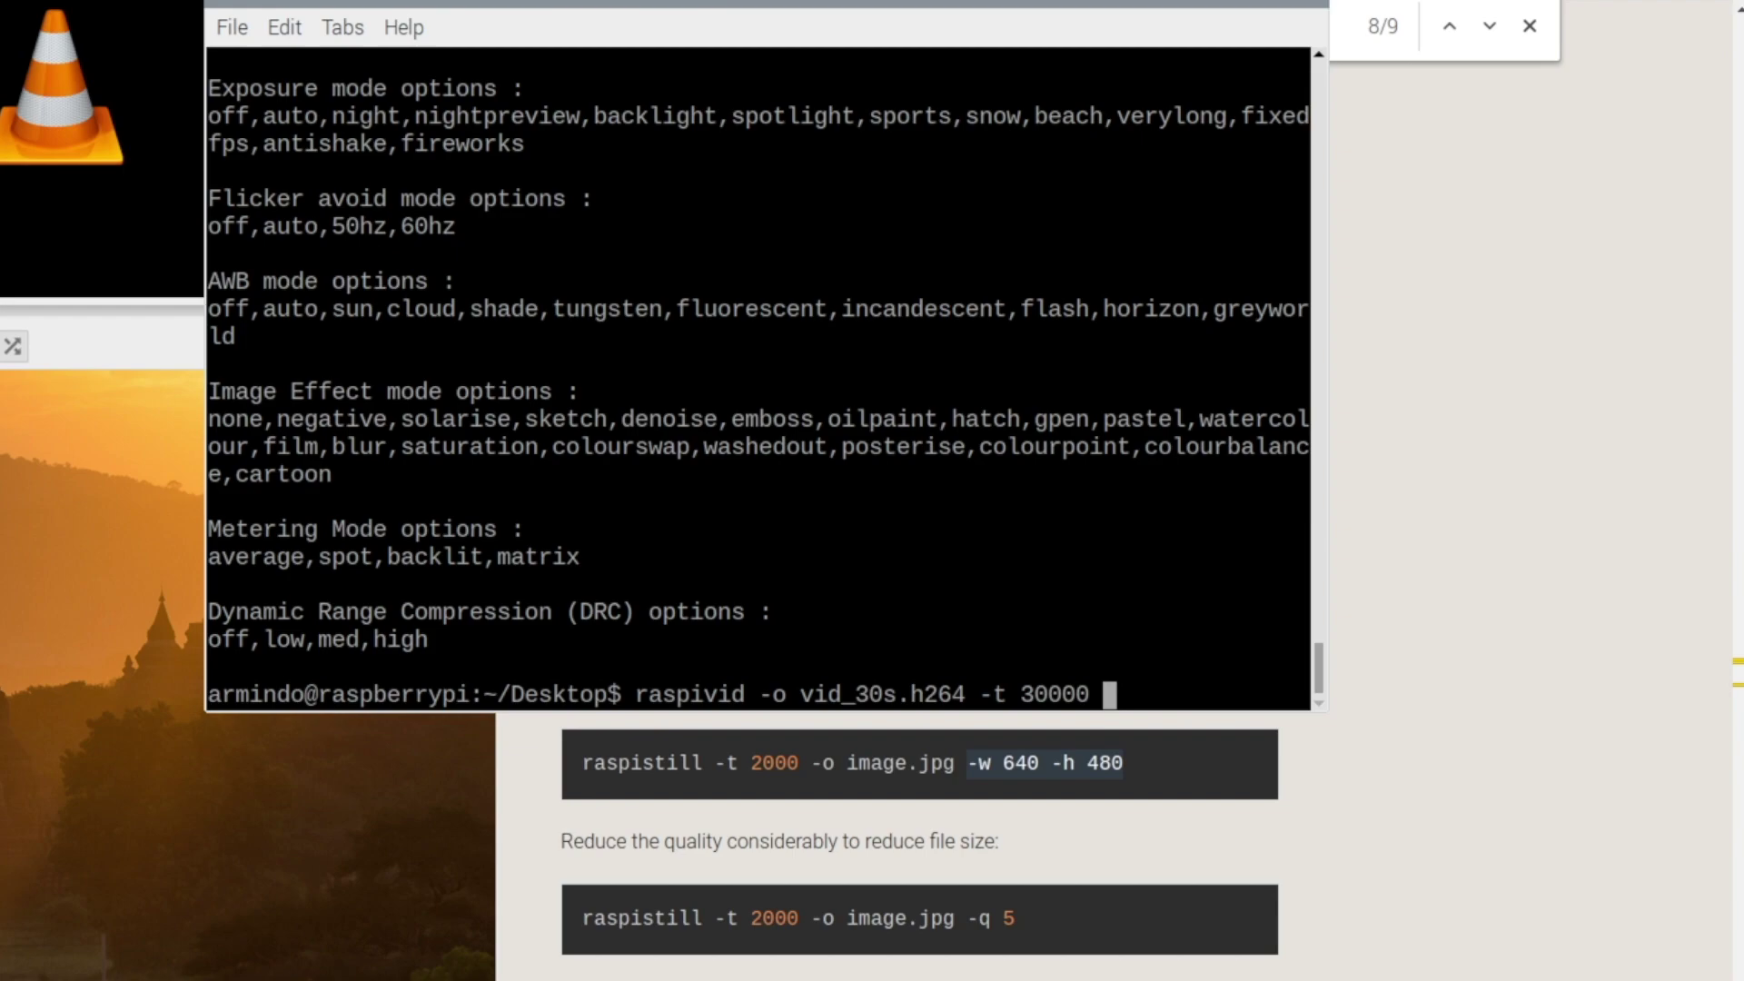
{"action": "type", "text": "-w 640 -h"}
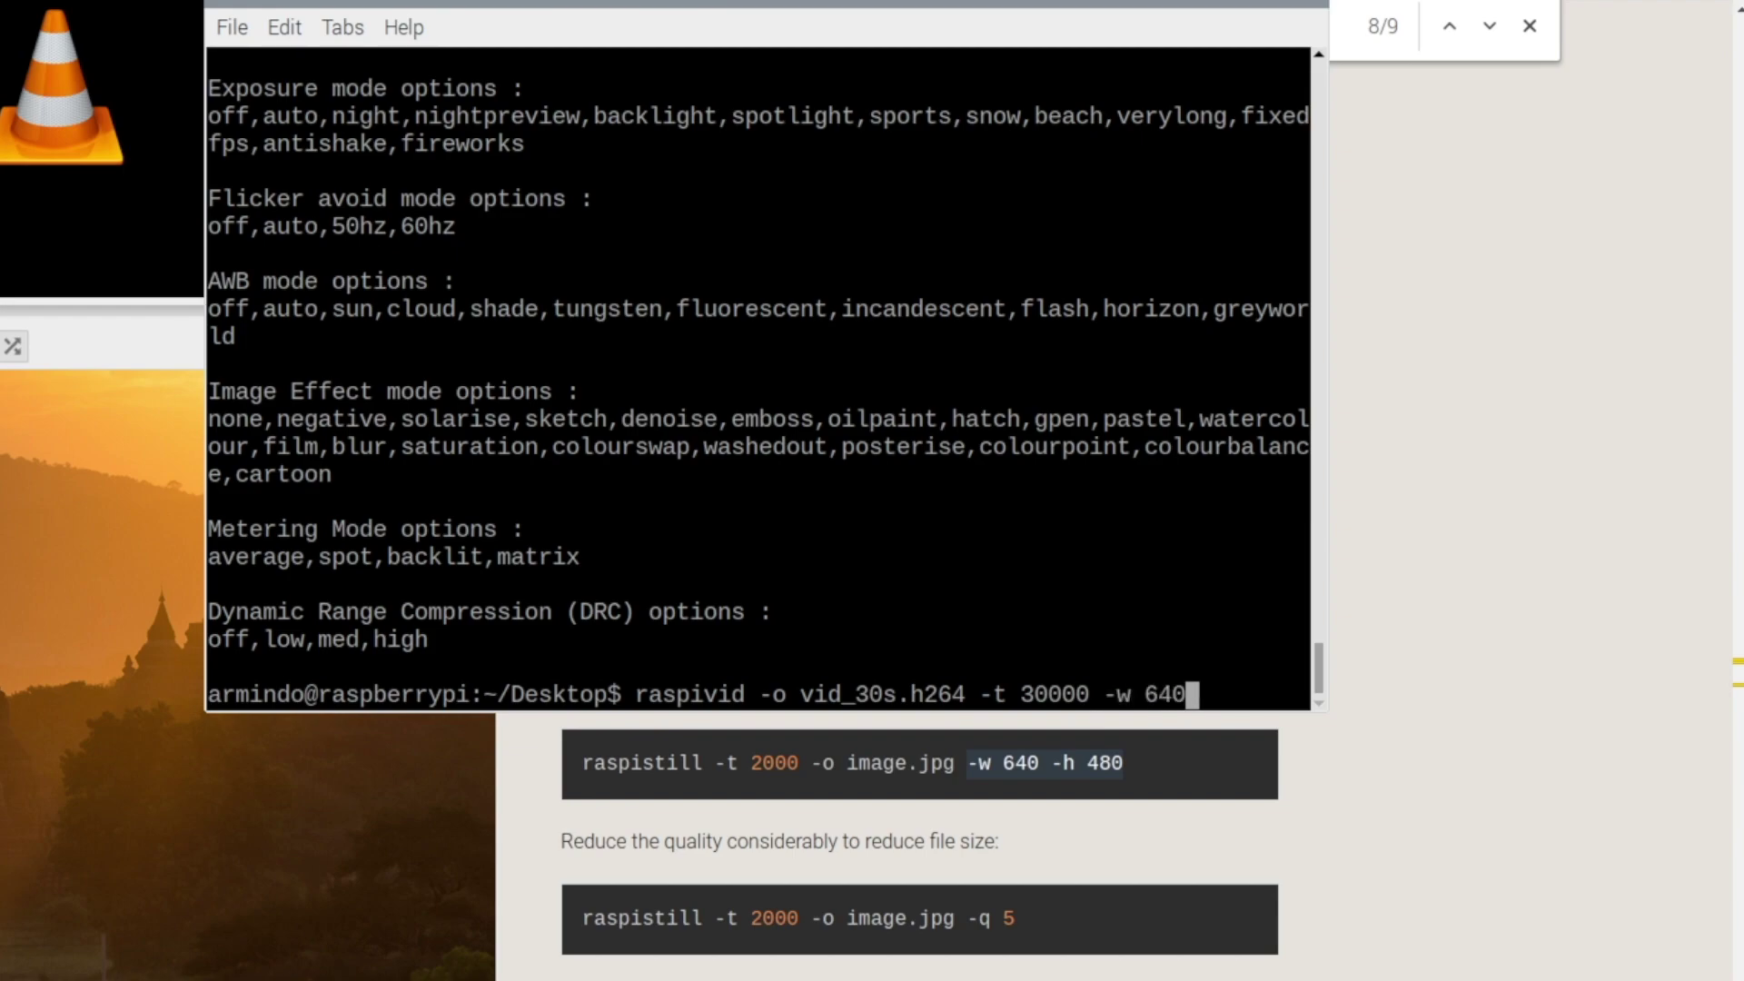
{"action": "type", "text": " 489"}
{"action": "key", "text": "Return"}
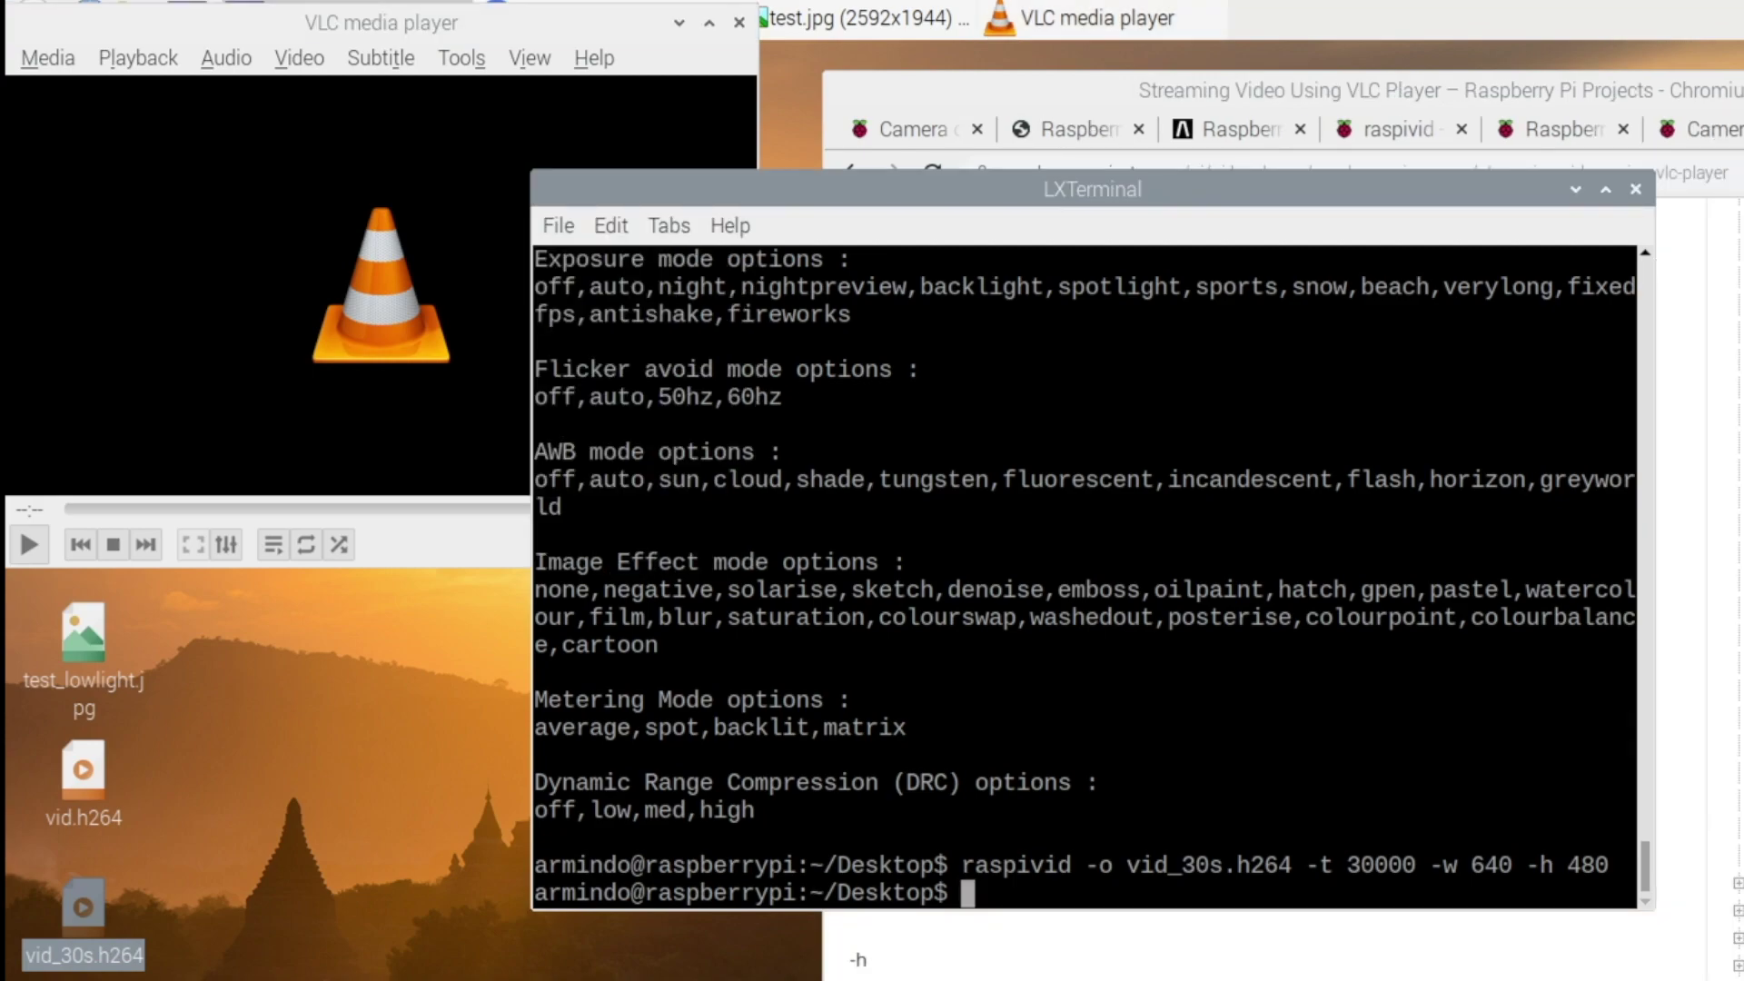
Launch cvlc briefly to test it, then stop it.
{"action": "type", "text": "cvlc"}
{"action": "key", "text": "Return"}
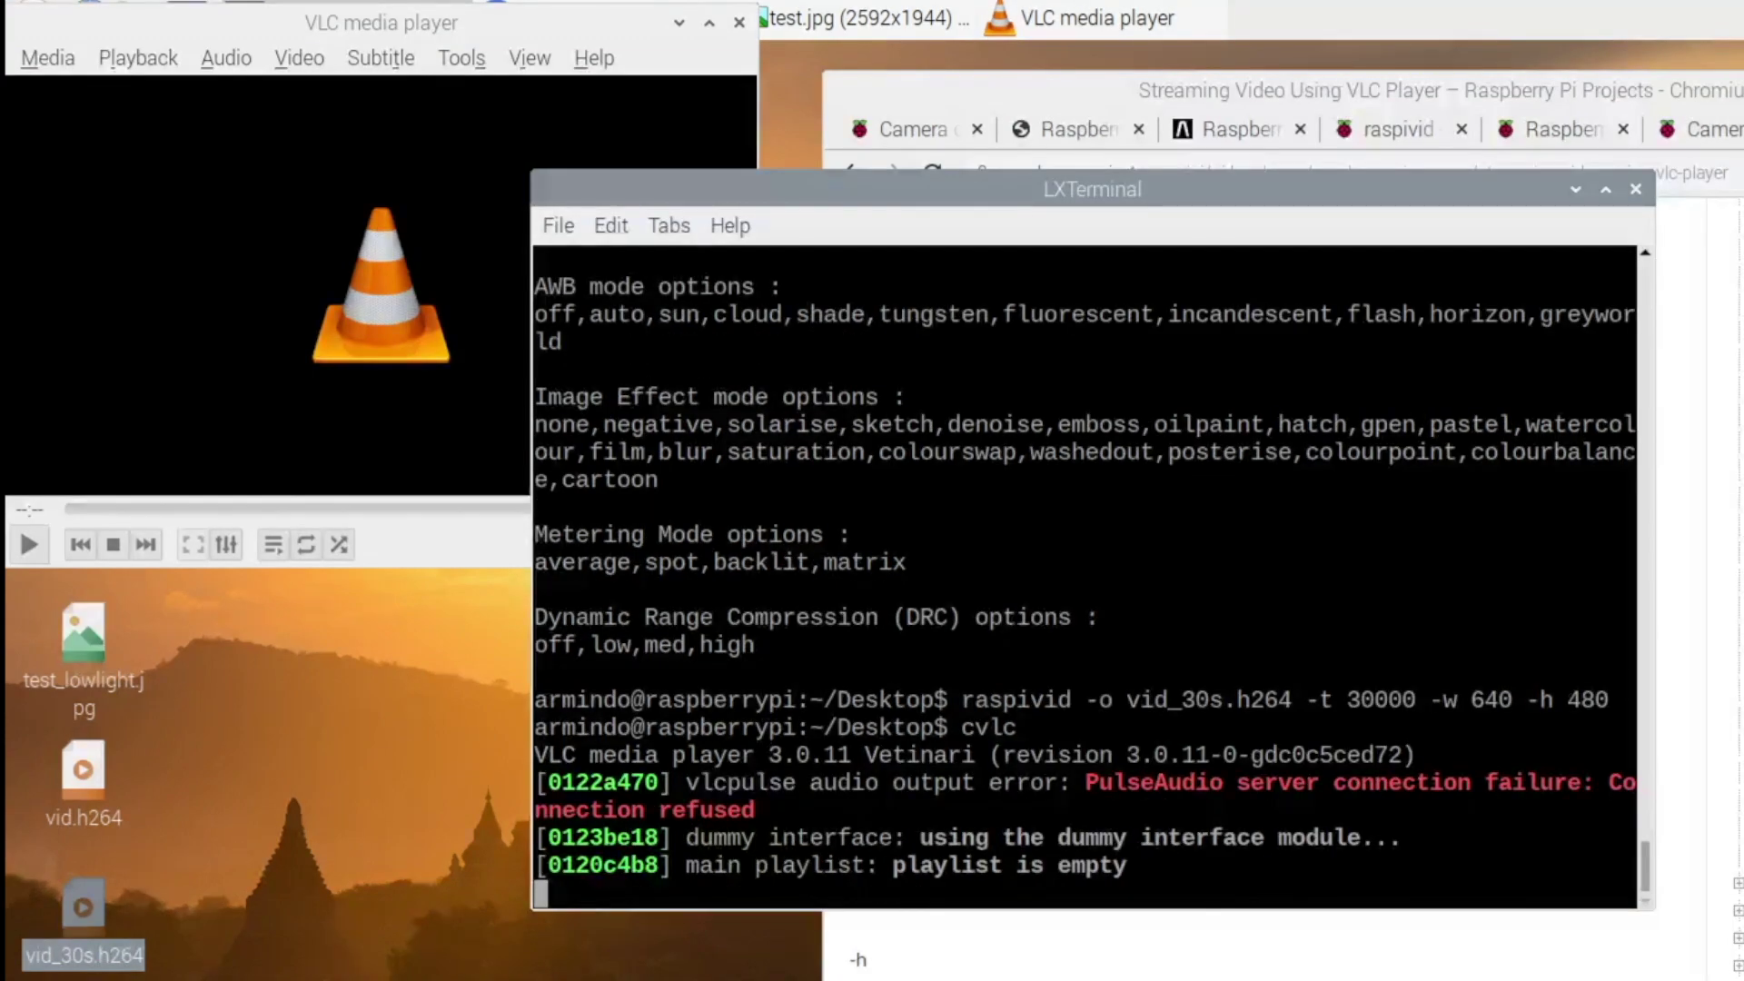
{"action": "key", "text": "ctrl+c"}
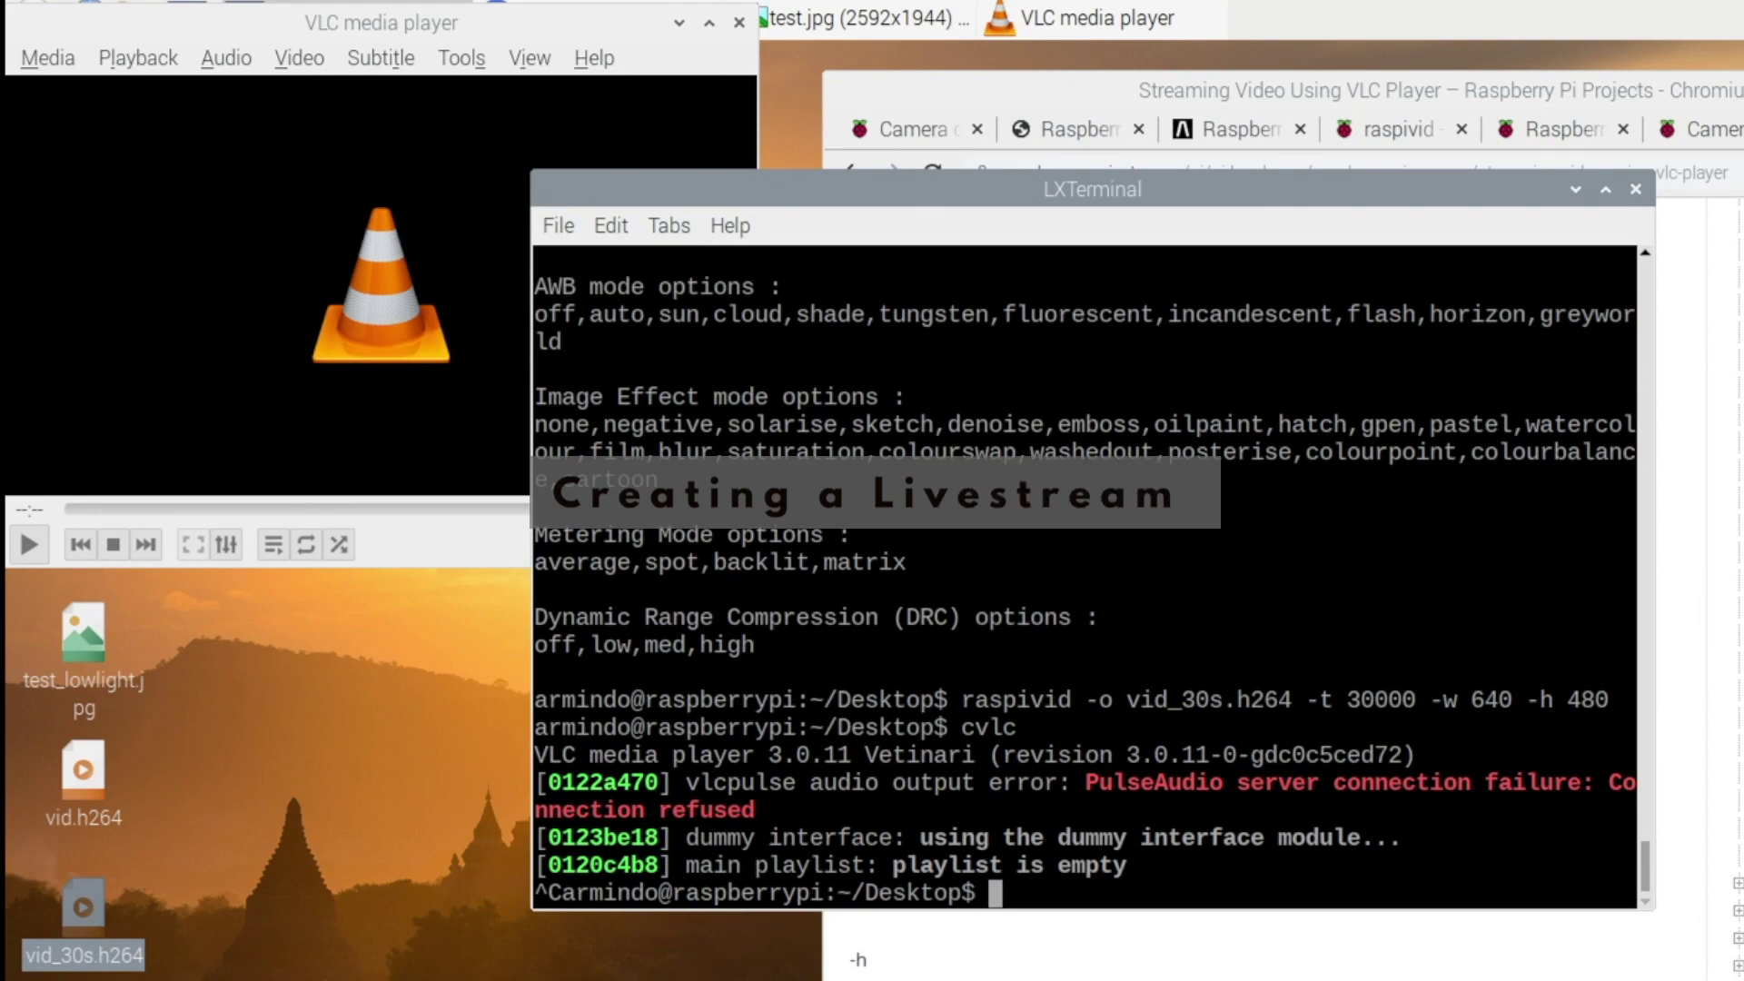
Paste the tutorial's raspivid-to-cvlc RTSP command and start streaming on port 8554.
{"action": "key", "text": "alt+Tab"}
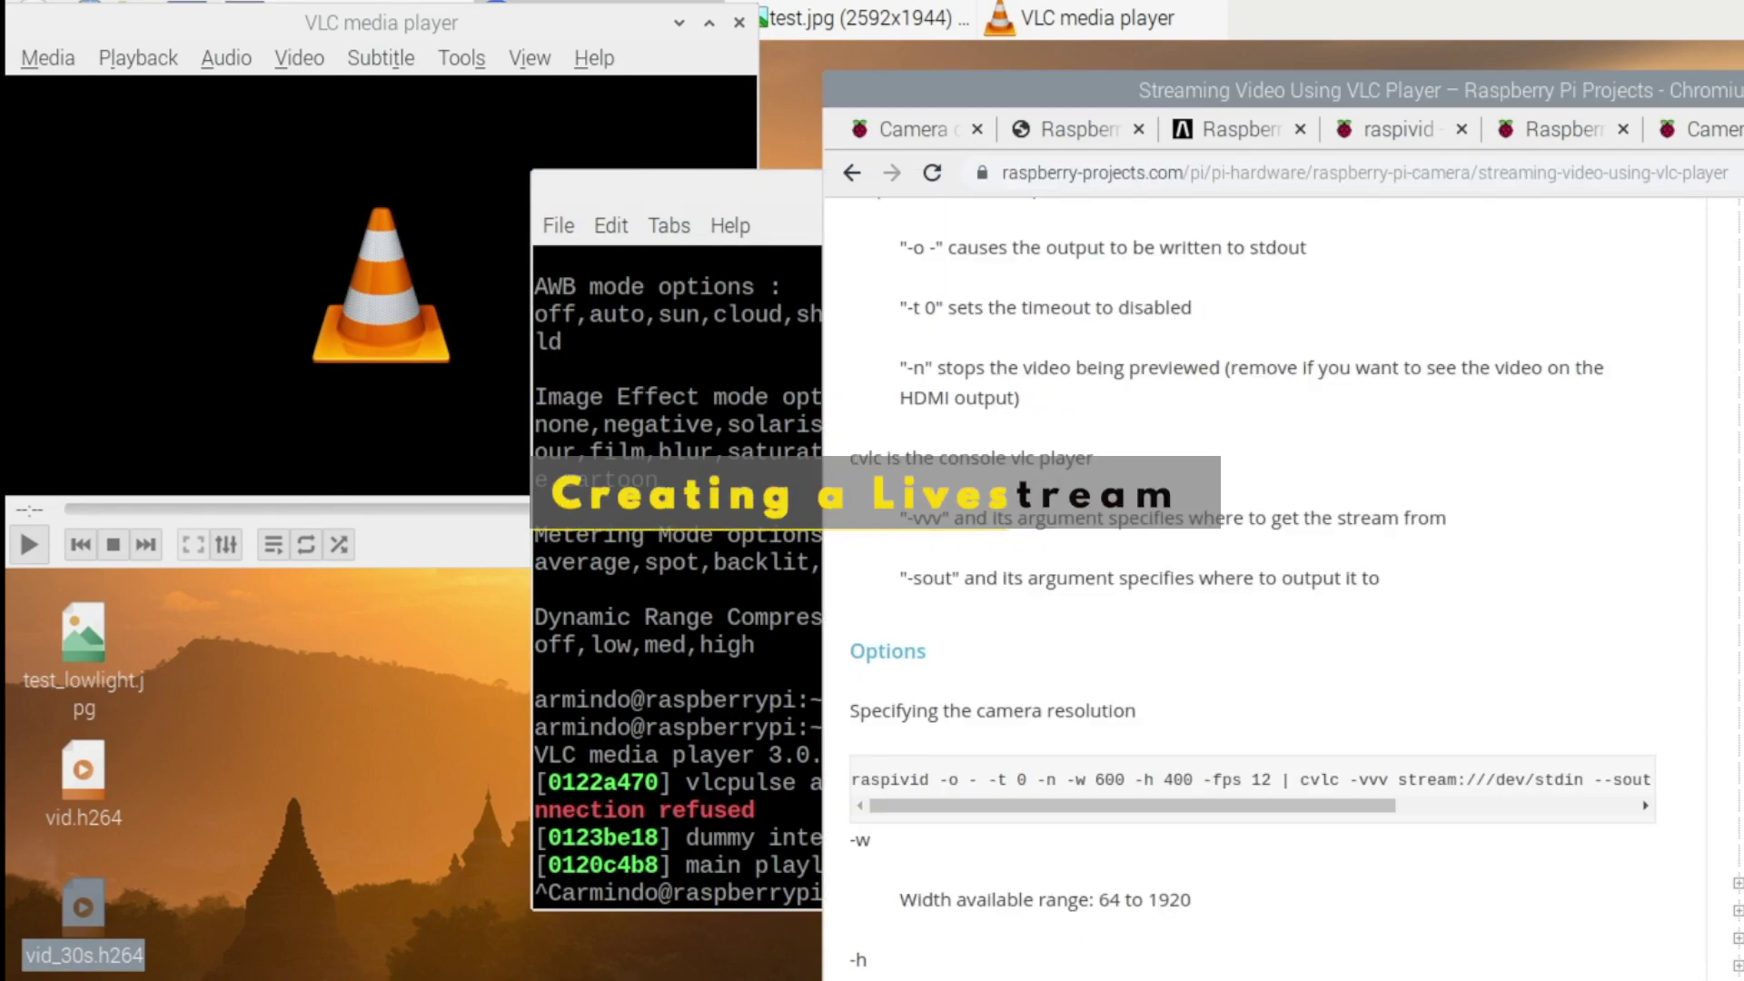
{"action": "left_click_drag", "start_coordinate": [854, 779], "coordinate": [1648, 779]}
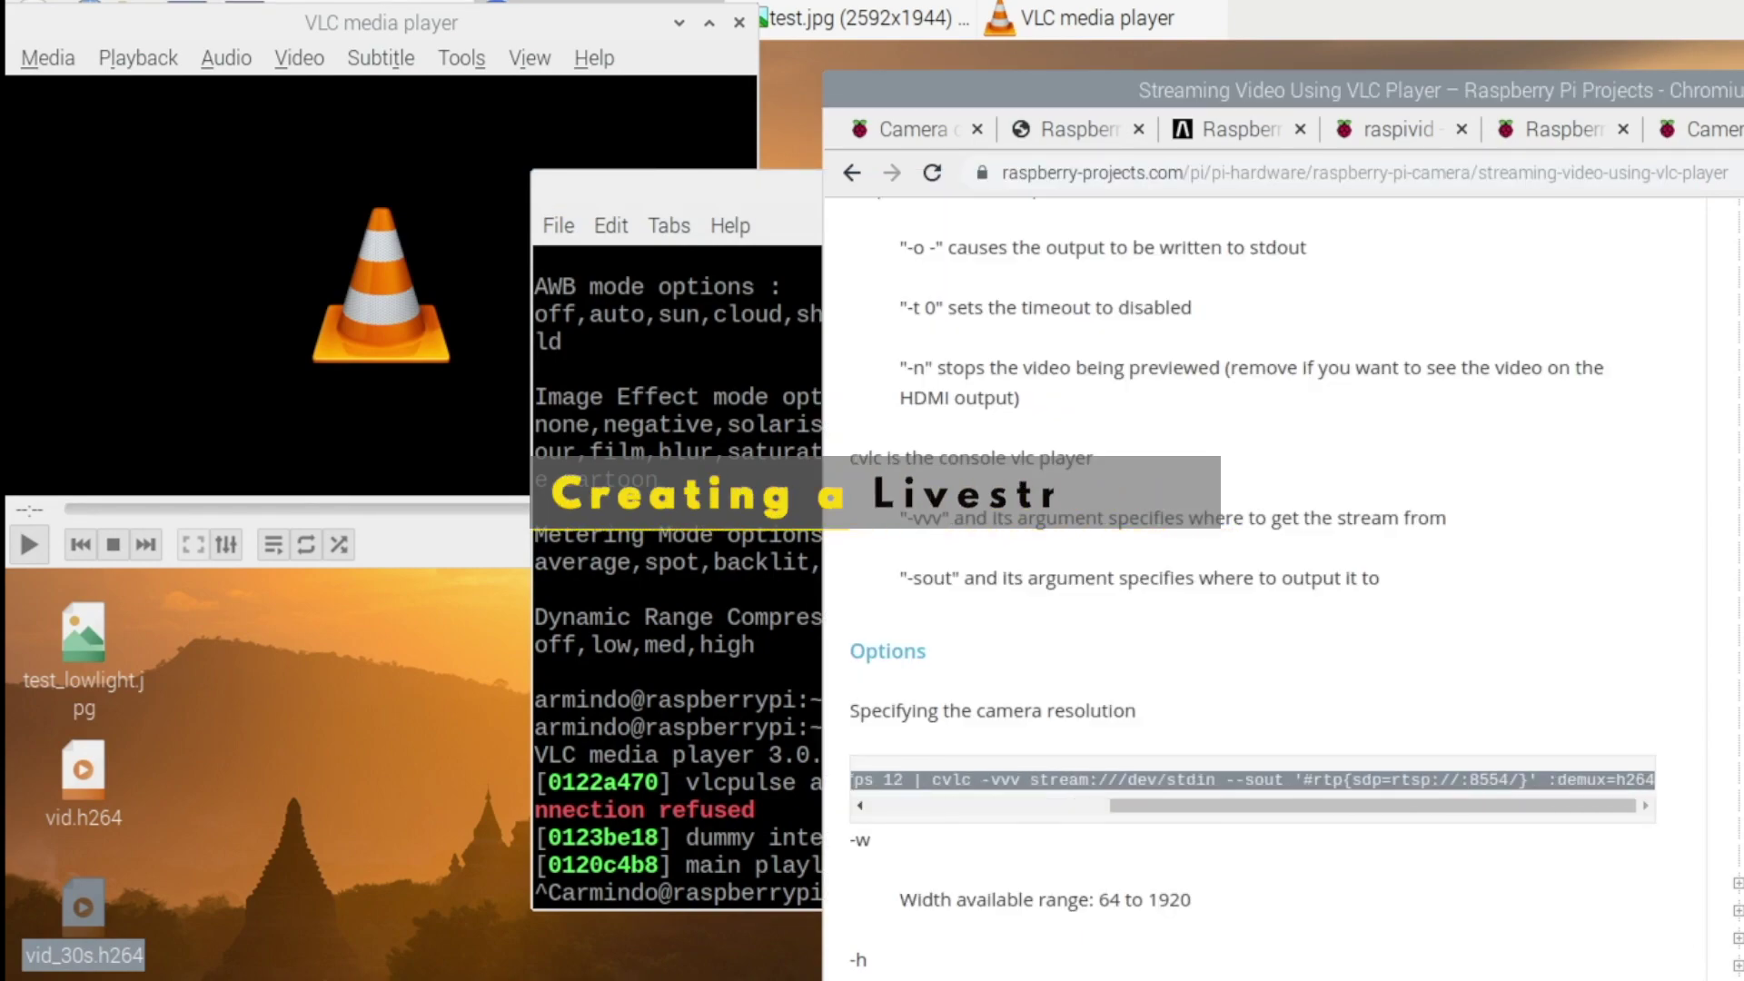
{"action": "right_click", "coordinate": [713, 811]}
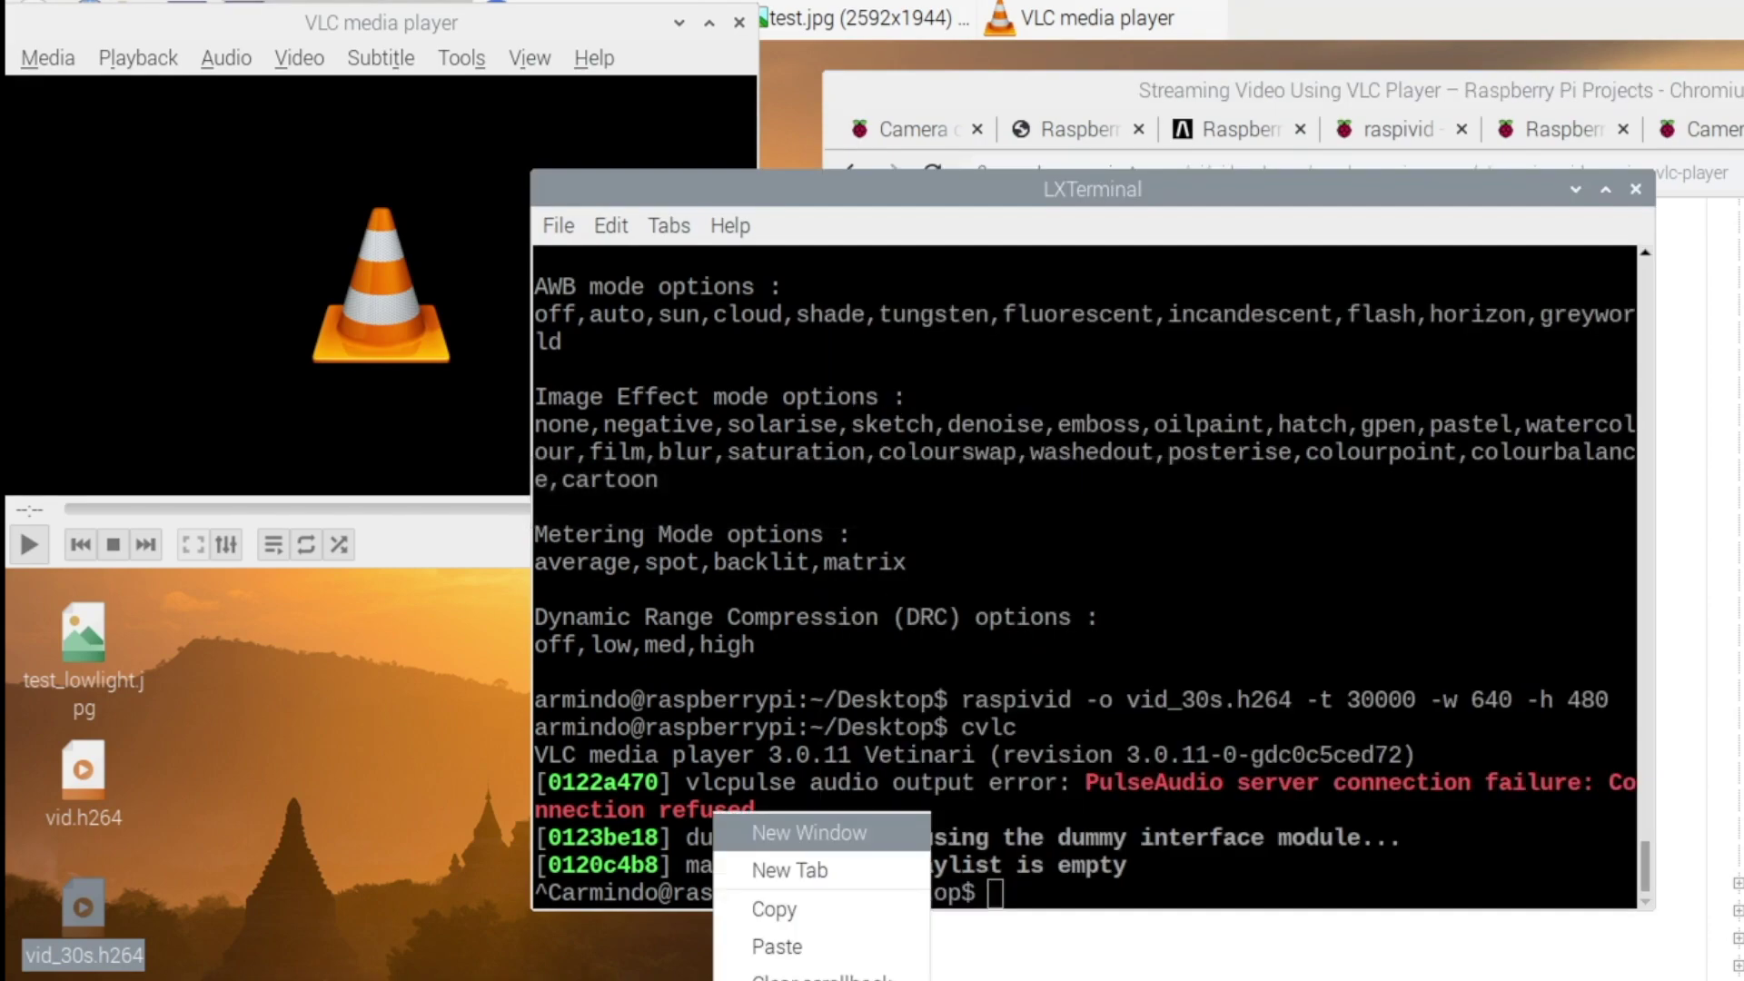
{"action": "left_click", "coordinate": [777, 946]}
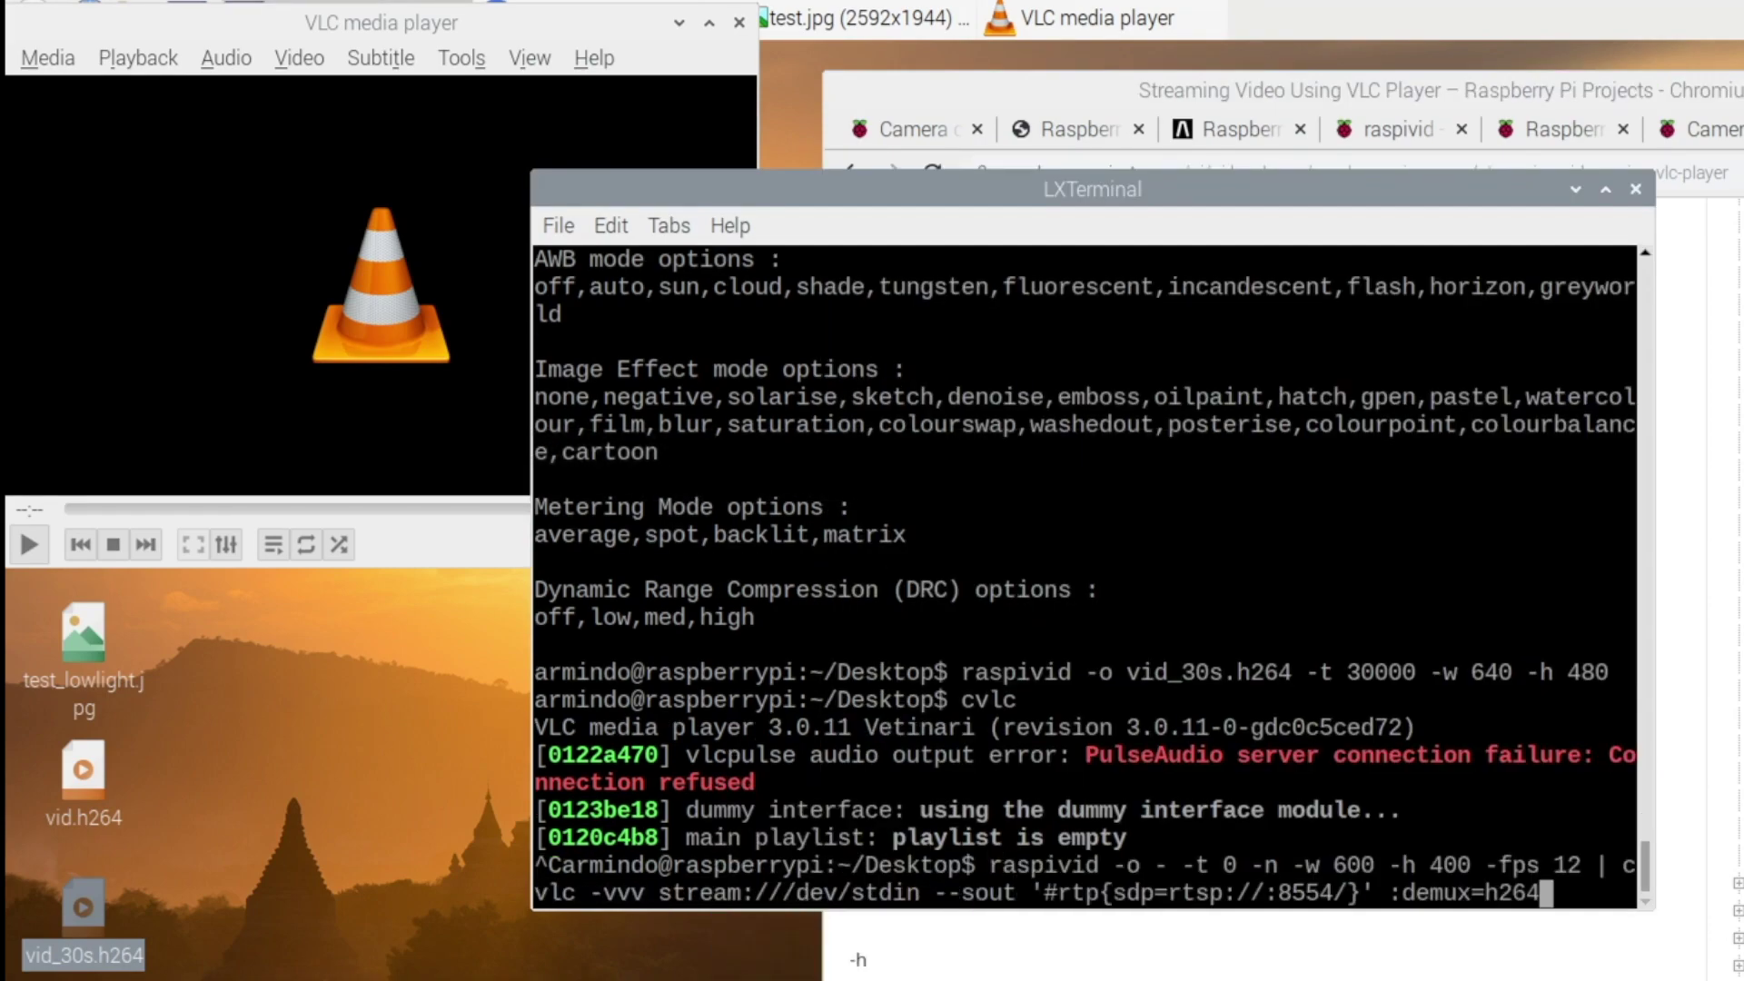
{"action": "key", "text": "Left"}
{"action": "key", "text": "Left"}
{"action": "key", "text": "Left"}
{"action": "key", "text": "Left"}
{"action": "key", "text": "Left"}
{"action": "key", "text": "Left"}
{"action": "key", "text": "Left"}
{"action": "key", "text": "Left"}
{"action": "key", "text": "Left"}
{"action": "key", "text": "Left"}
{"action": "key", "text": "Left"}
{"action": "key", "text": "Left"}
{"action": "key", "text": "Left"}
{"action": "key", "text": "Left"}
{"action": "key", "text": "Left"}
{"action": "key", "text": "Left"}
{"action": "key", "text": "Left"}
{"action": "key", "text": "Left"}
{"action": "key", "text": "Left"}
{"action": "key", "text": "Left"}
{"action": "key", "text": "Right"}
{"action": "key", "text": "Right"}
{"action": "key", "text": "Right"}
{"action": "key", "text": "Right"}
{"action": "key", "text": "Right"}
{"action": "key", "text": "Right"}
{"action": "key", "text": "Right"}
{"action": "key", "text": "Right"}
{"action": "key", "text": "Right"}
{"action": "key", "text": "Right"}
{"action": "key", "text": "Return"}
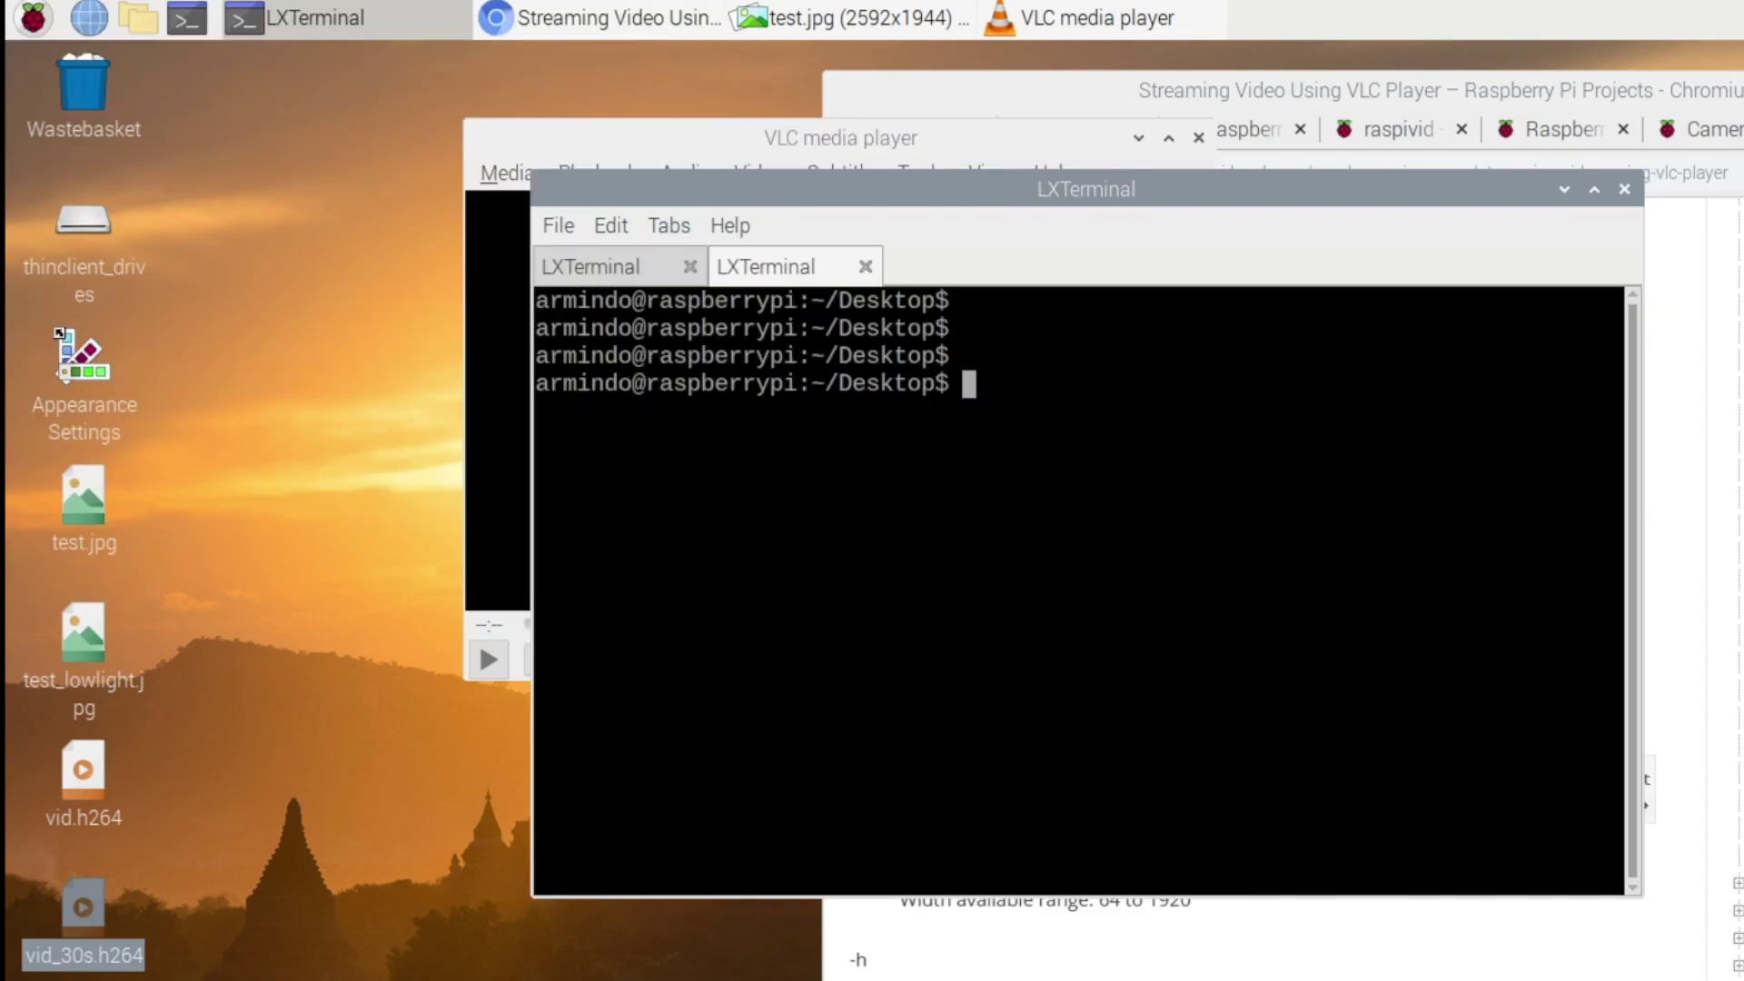
Run netstat -nat and pick out port 8554 in the listening ports.
{"action": "type", "text": "netstat -nat"}
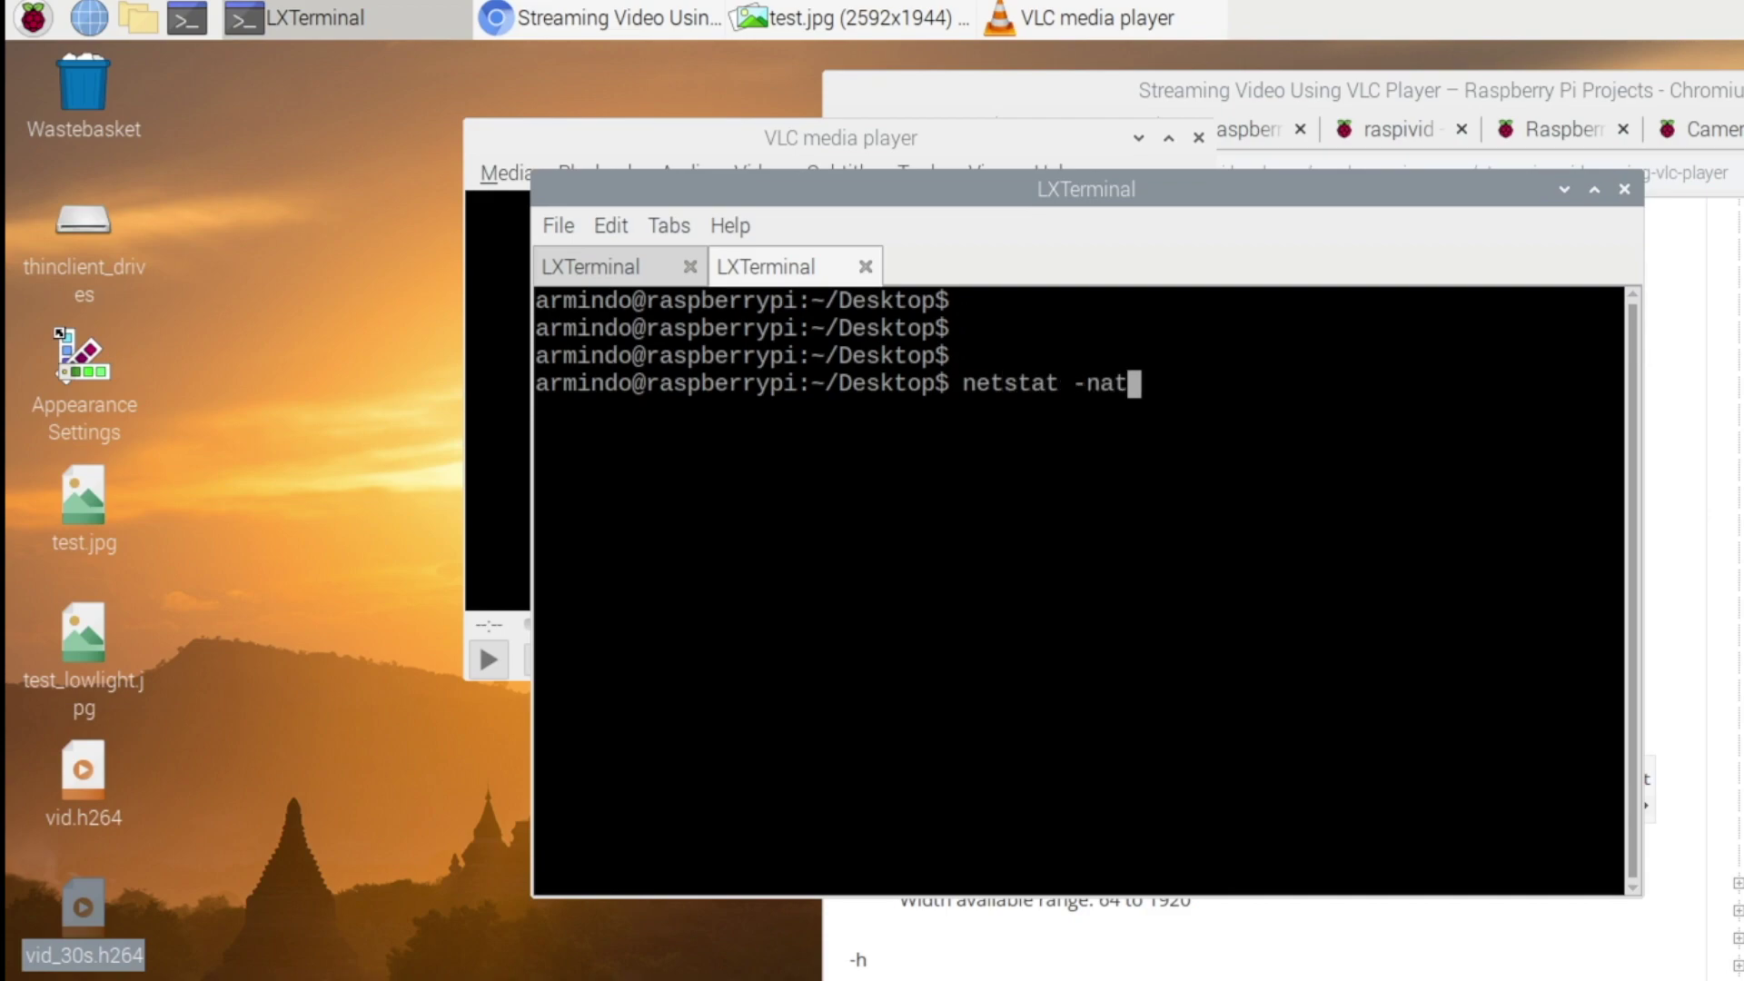
{"action": "key", "text": "Return"}
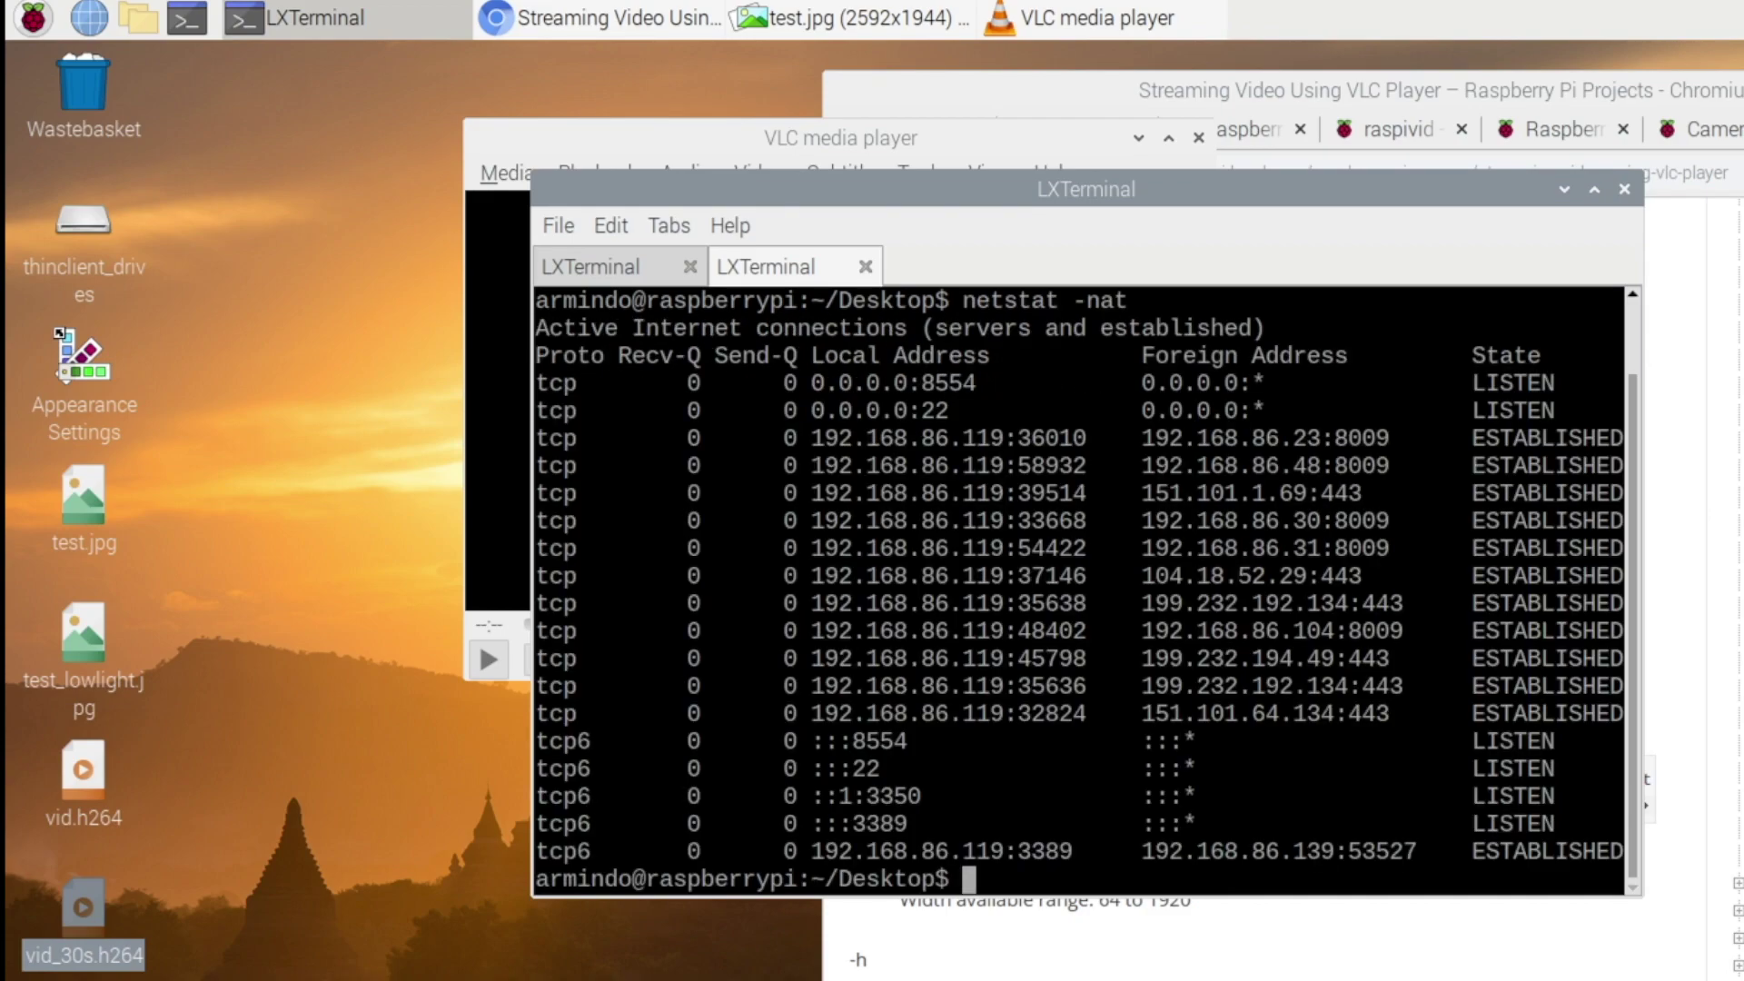
{"action": "double_click", "coordinate": [948, 382]}
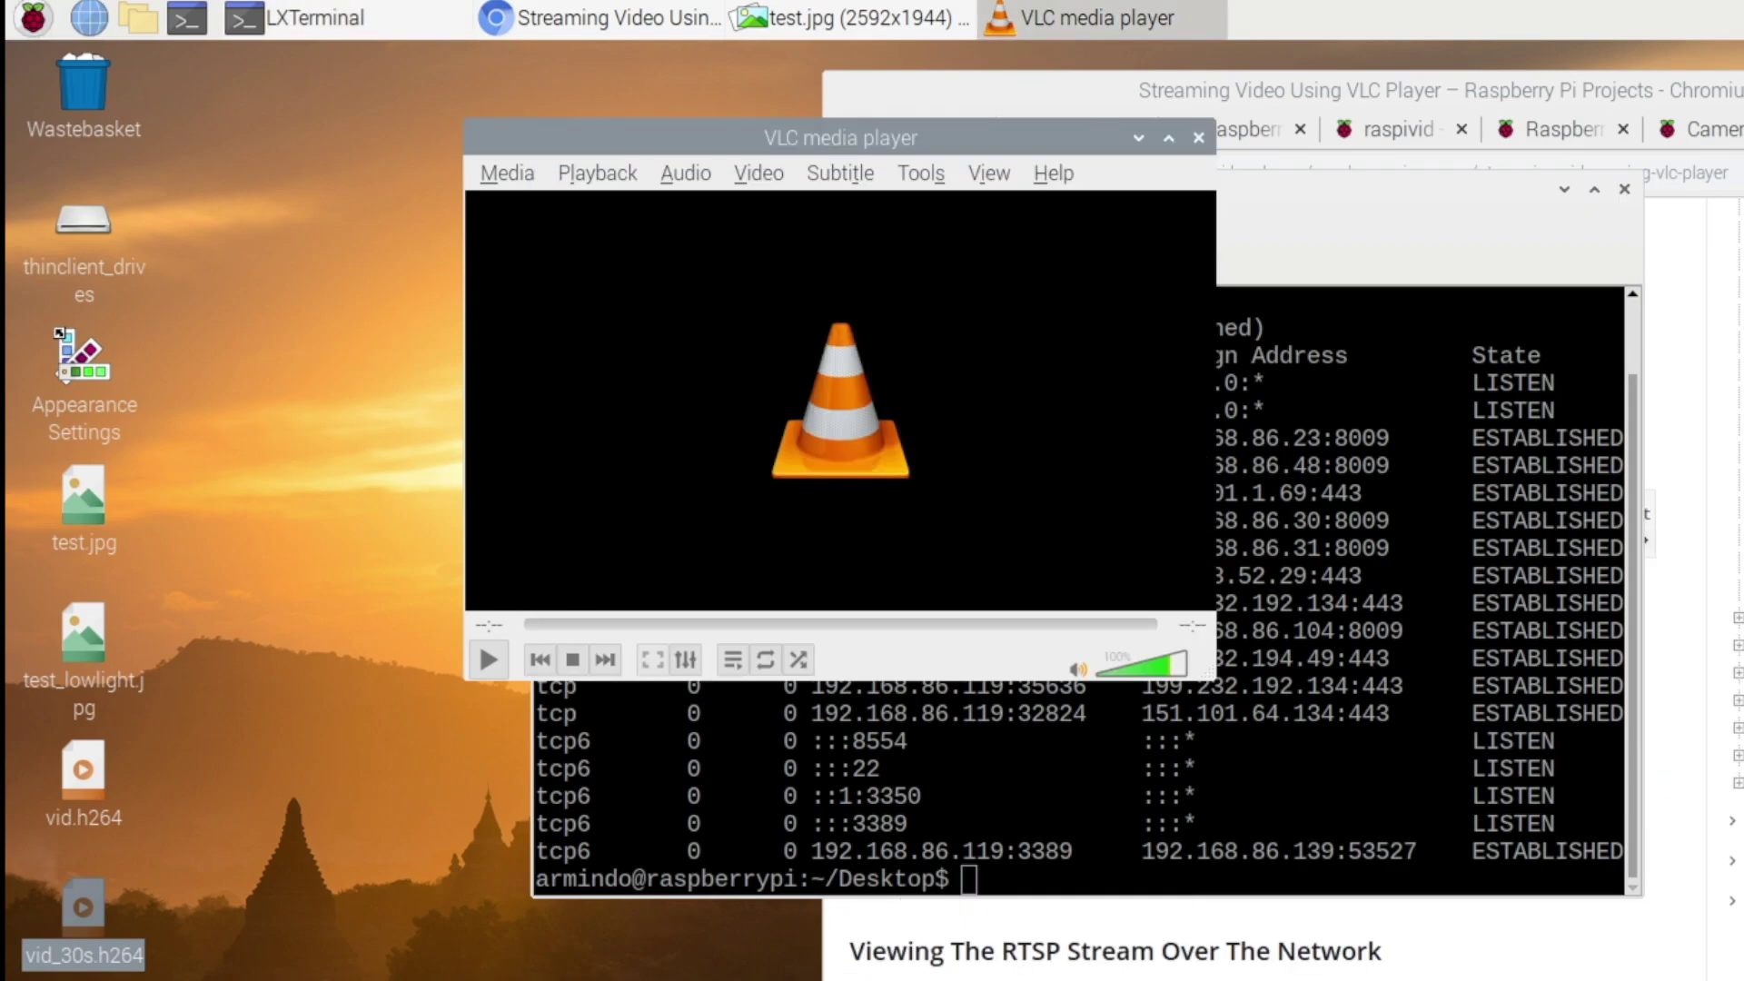
Play the network stream rtsp://localhost:8554/ in VLC and reposition the player window.
{"action": "key", "text": "alt+m"}
{"action": "key", "text": "Down"}
{"action": "key", "text": "Down"}
{"action": "key", "text": "Down"}
{"action": "key", "text": "Down"}
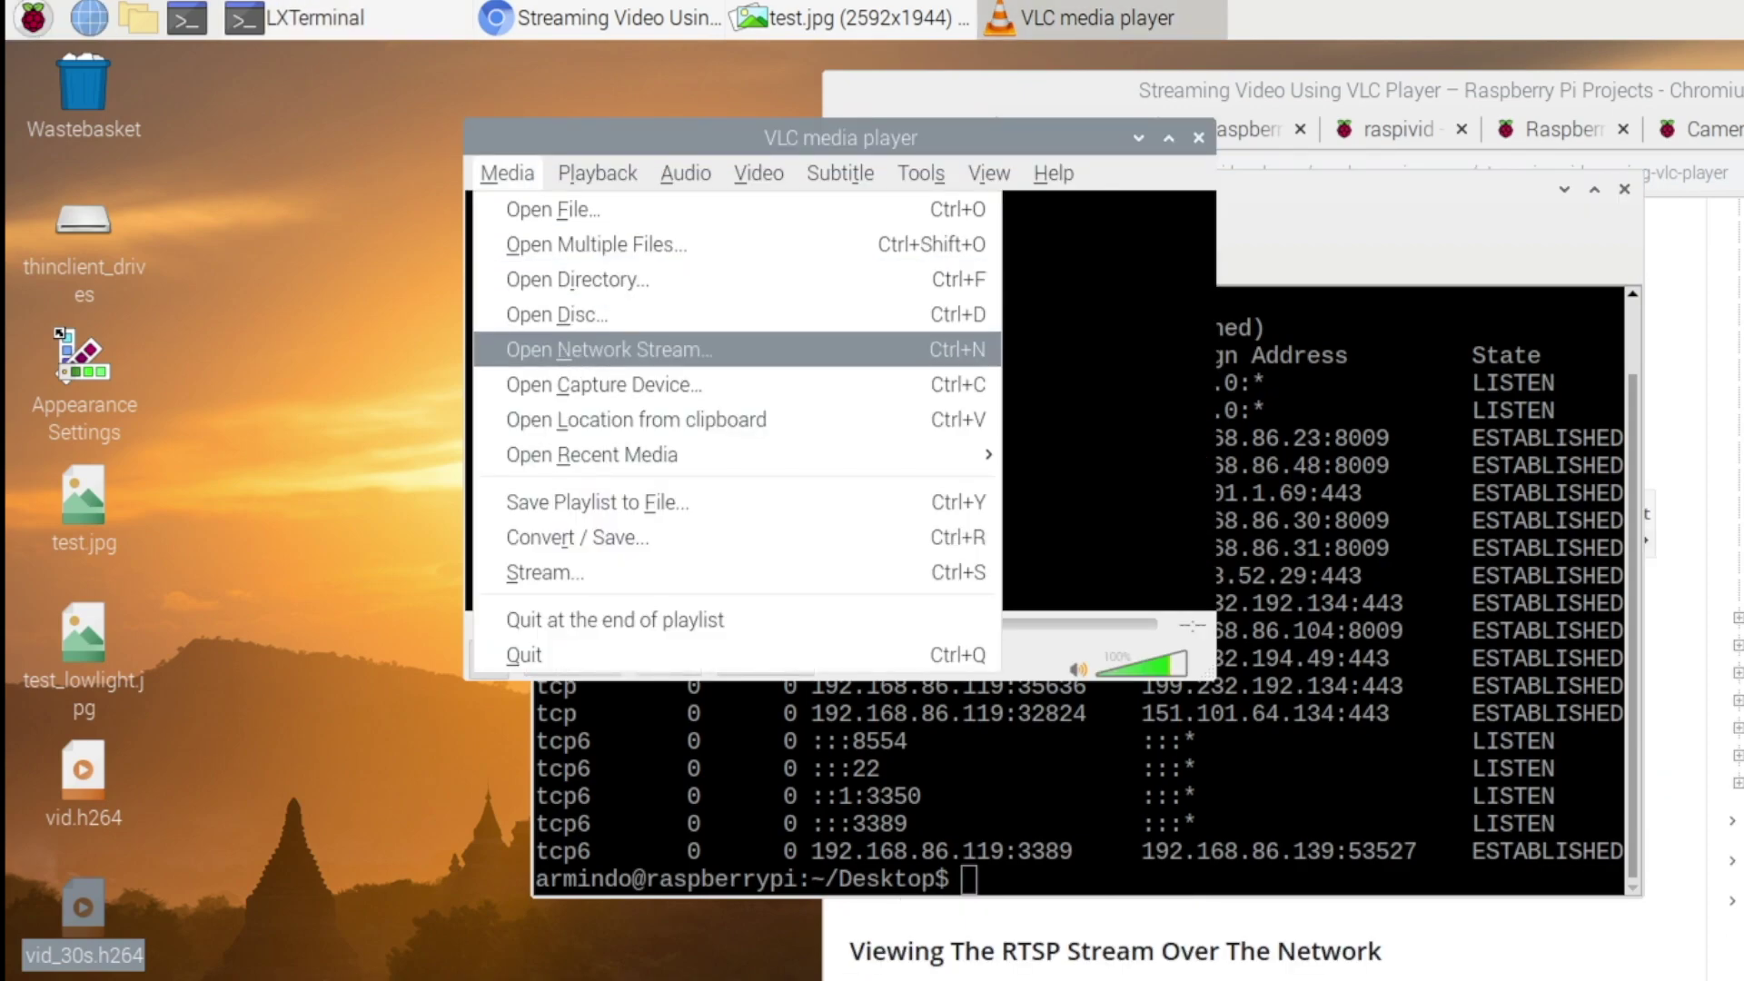
{"action": "key", "text": "Return"}
{"action": "key", "text": "End"}
{"action": "type", "text": "/"}
{"action": "key", "text": "Return"}
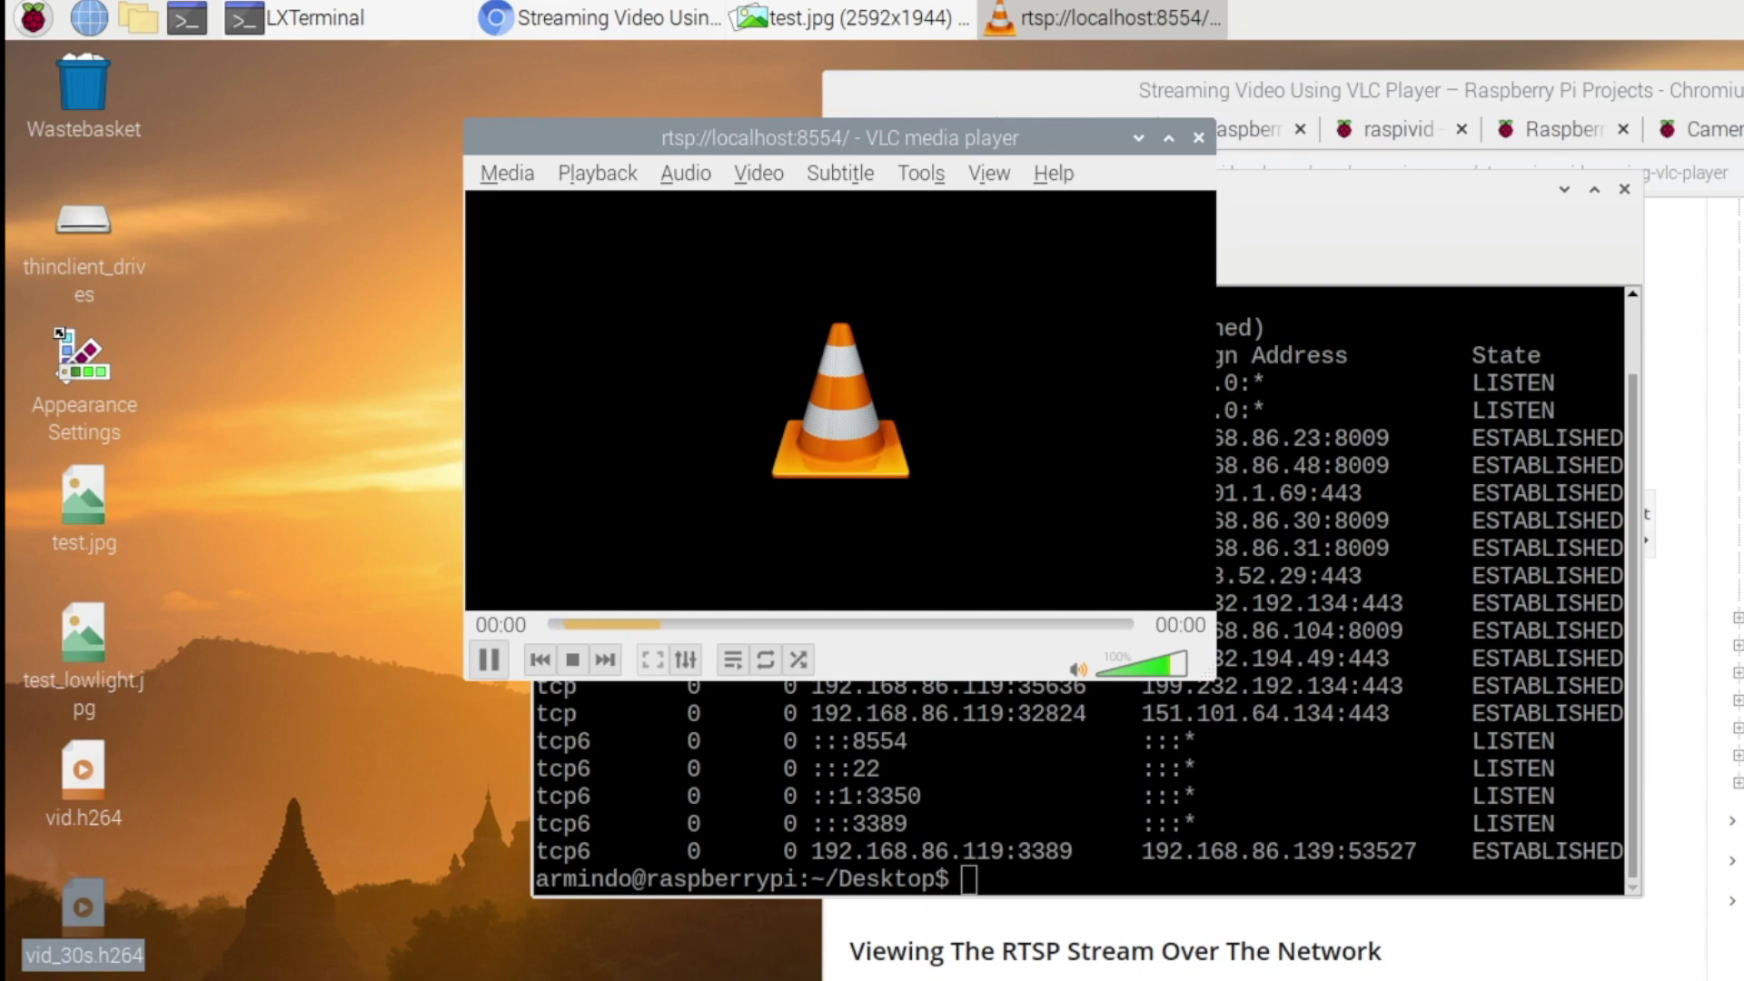
{"action": "left_click_drag", "start_coordinate": [818, 137], "coordinate": [535, 170]}
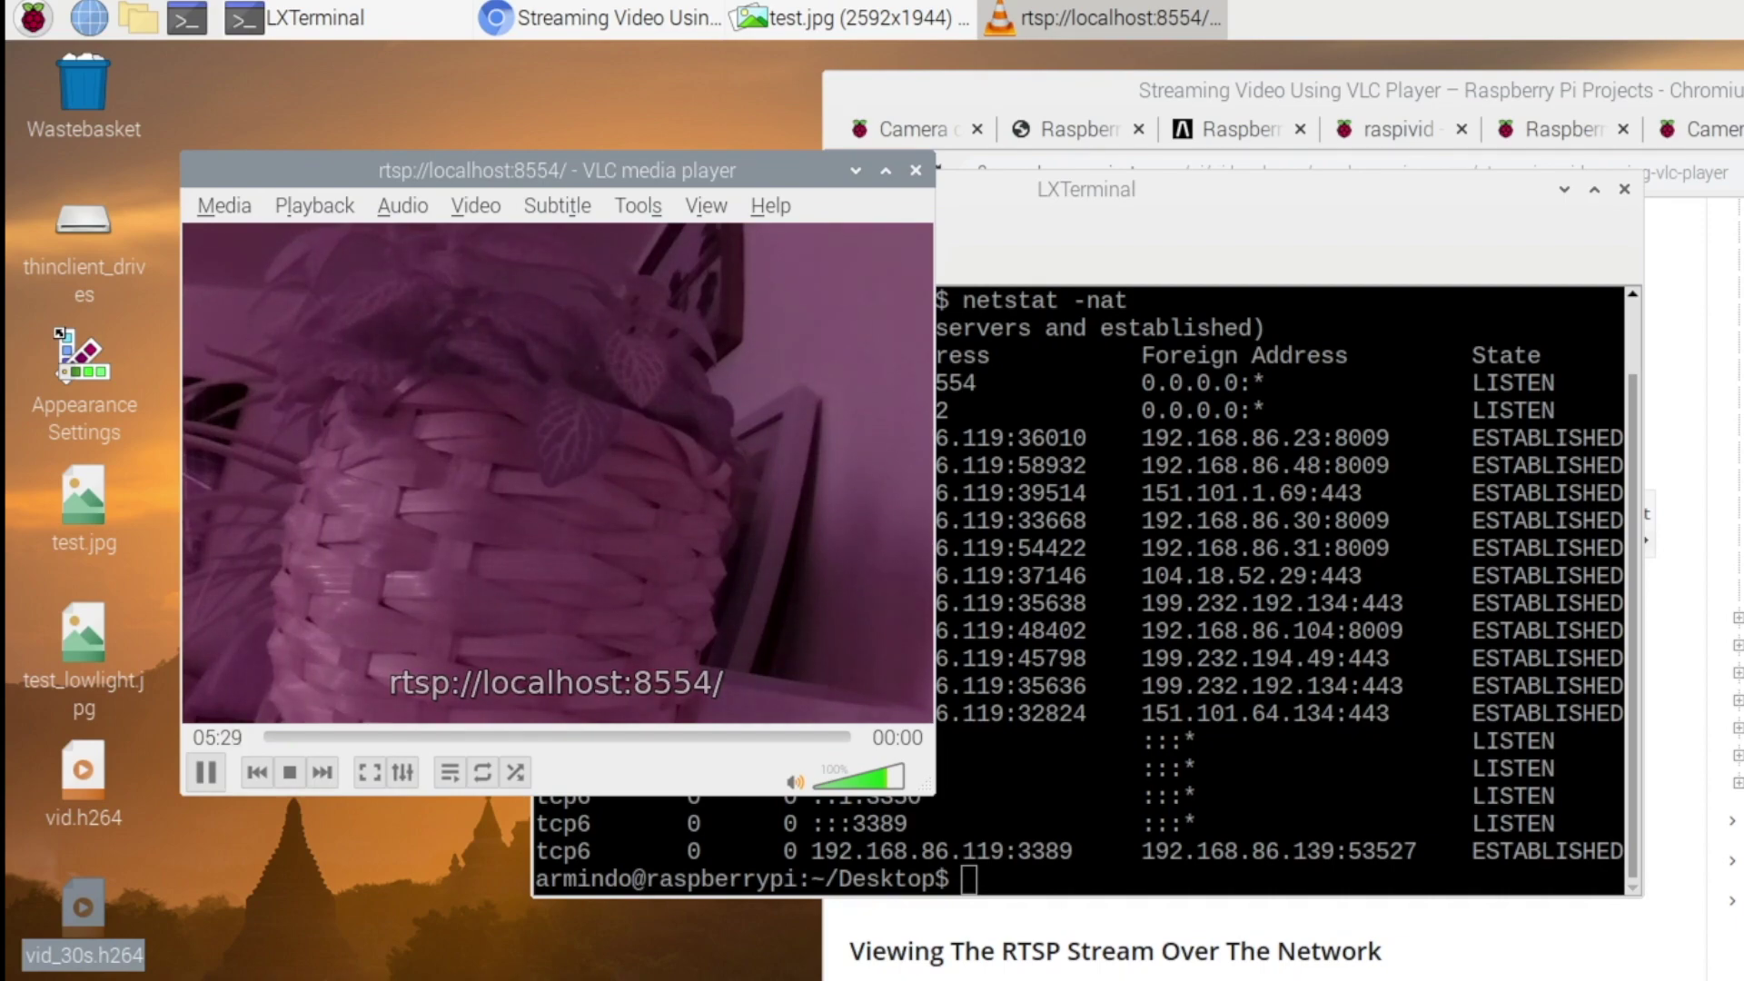
{"action": "left_click_drag", "start_coordinate": [557, 170], "coordinate": [765, 164]}
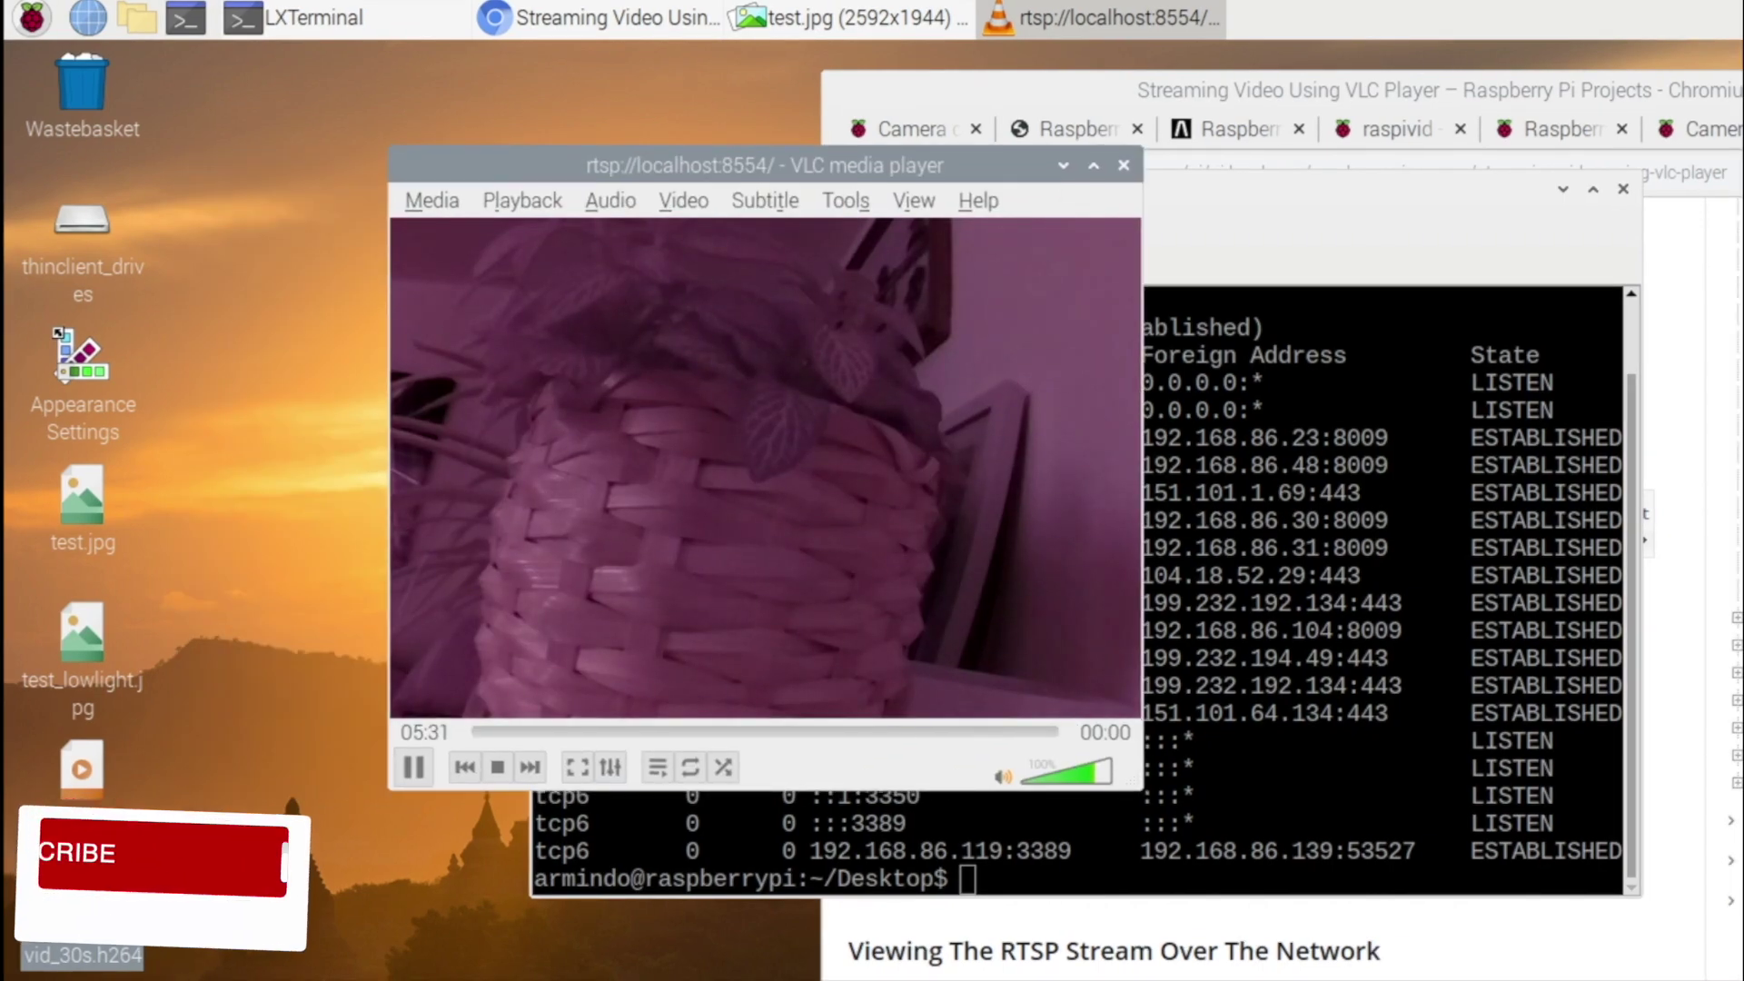